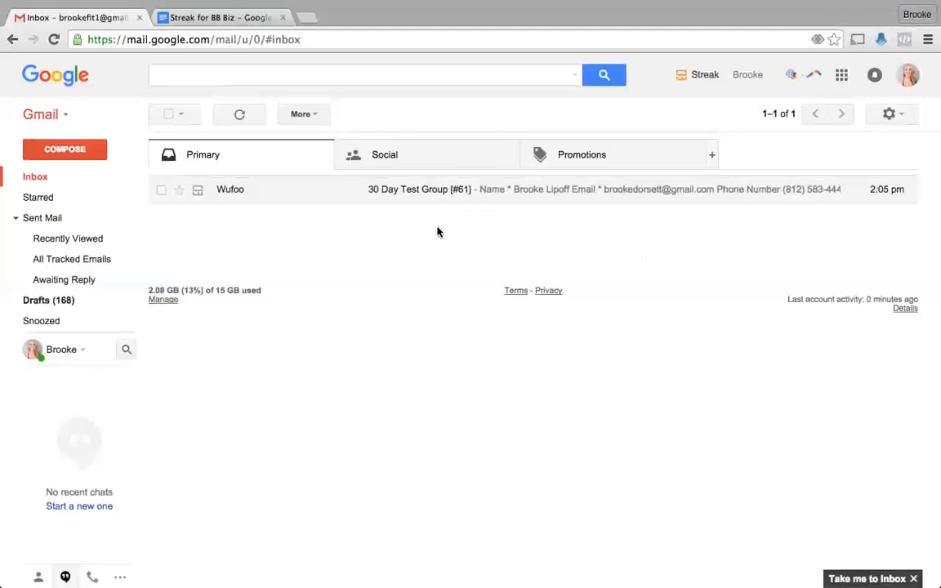
- Open the Wufoo '30 Day Test Group [#61]' submission email, then switch to the Streak for BB Biz doc
{"action": "mouse_move", "coordinate": [56, 384]}
{"action": "scroll", "coordinate": [49, 482], "scroll_direction": "down", "scroll_amount": 1}
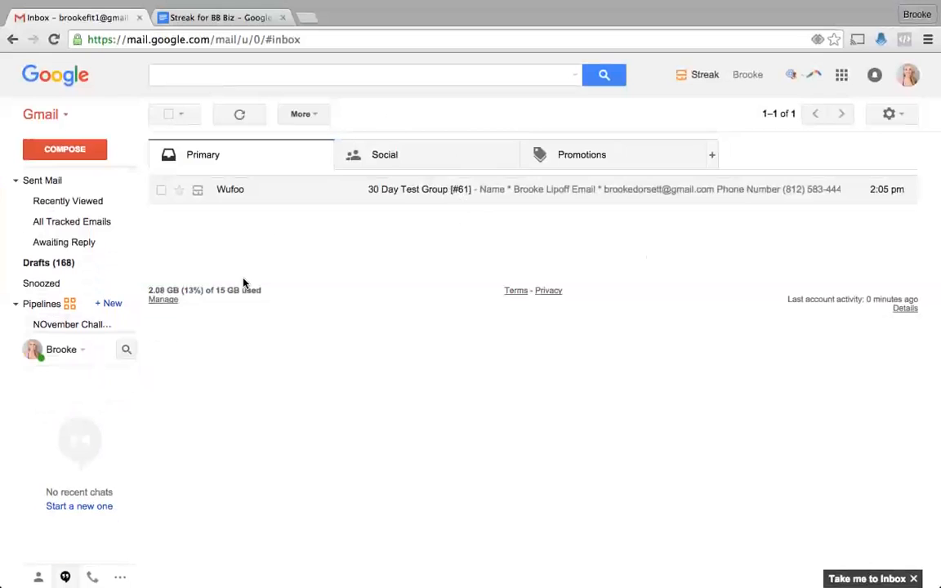
{"action": "left_click", "coordinate": [513, 193]}
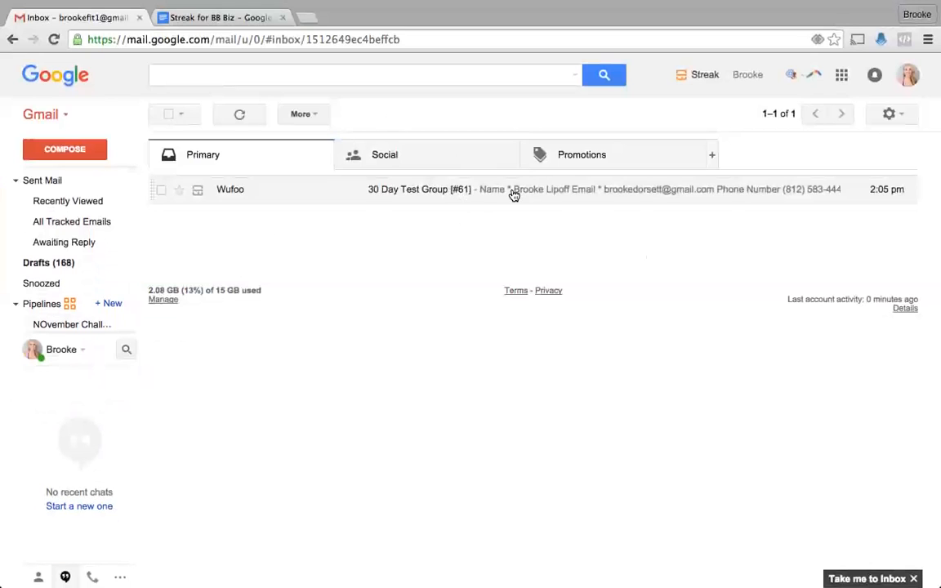
{"action": "scroll", "coordinate": [459, 360], "scroll_direction": "down", "scroll_amount": 1}
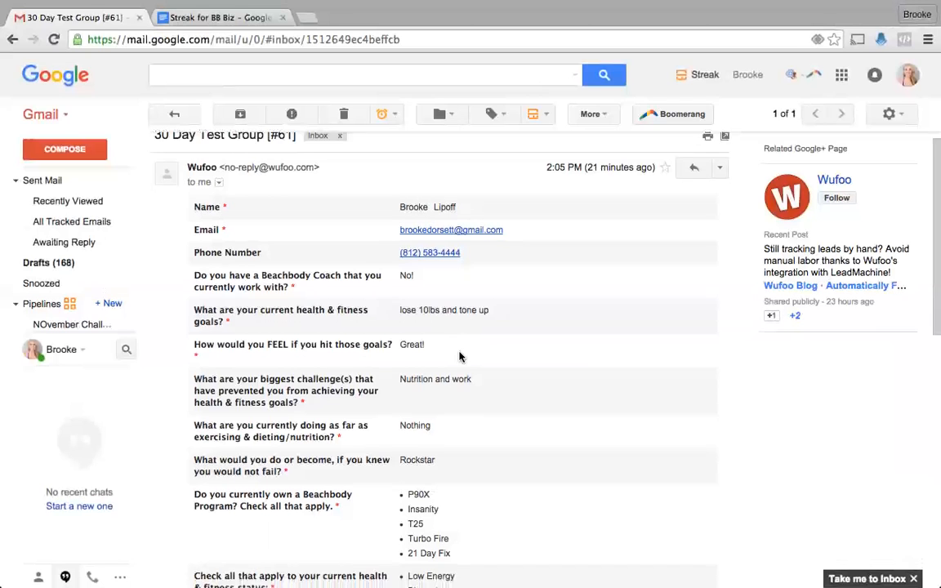
{"action": "left_click", "coordinate": [177, 23]}
- Scroll through the Streak for BB Biz doc's pipeline stage and column plans, then return to Gmail
{"action": "scroll", "coordinate": [242, 188], "scroll_direction": "up", "scroll_amount": 4}
{"action": "scroll", "coordinate": [242, 188], "scroll_direction": "down", "scroll_amount": 1}
{"action": "scroll", "coordinate": [242, 188], "scroll_direction": "up", "scroll_amount": 1}
{"action": "scroll", "coordinate": [242, 189], "scroll_direction": "up", "scroll_amount": 10}
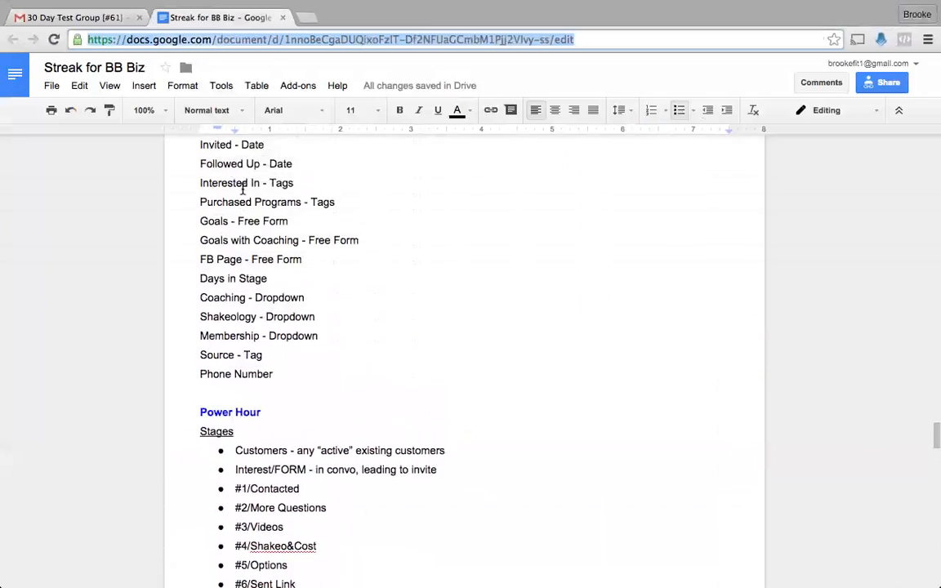
{"action": "scroll", "coordinate": [242, 188], "scroll_direction": "down", "scroll_amount": 12}
{"action": "scroll", "coordinate": [243, 189], "scroll_direction": "up", "scroll_amount": 1}
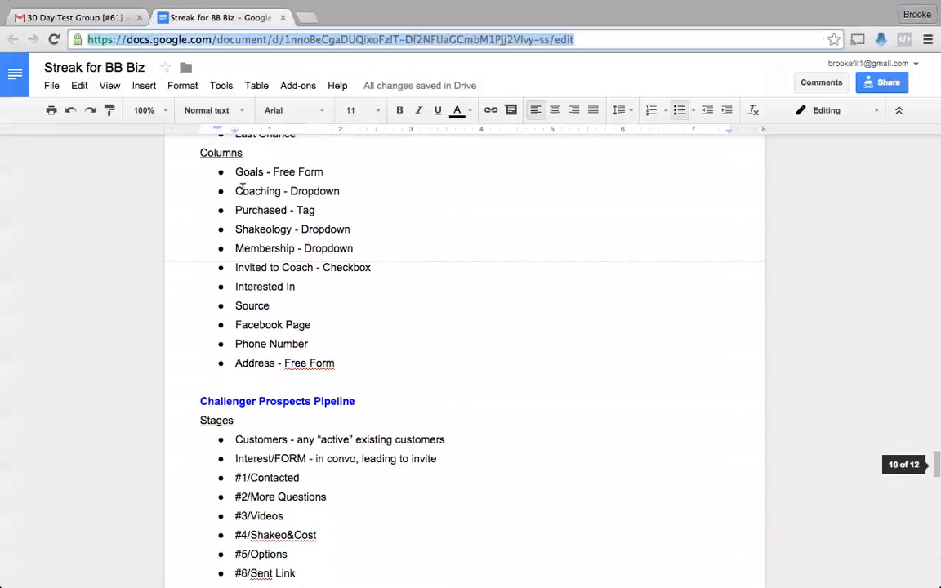
{"action": "scroll", "coordinate": [243, 188], "scroll_direction": "up", "scroll_amount": 4}
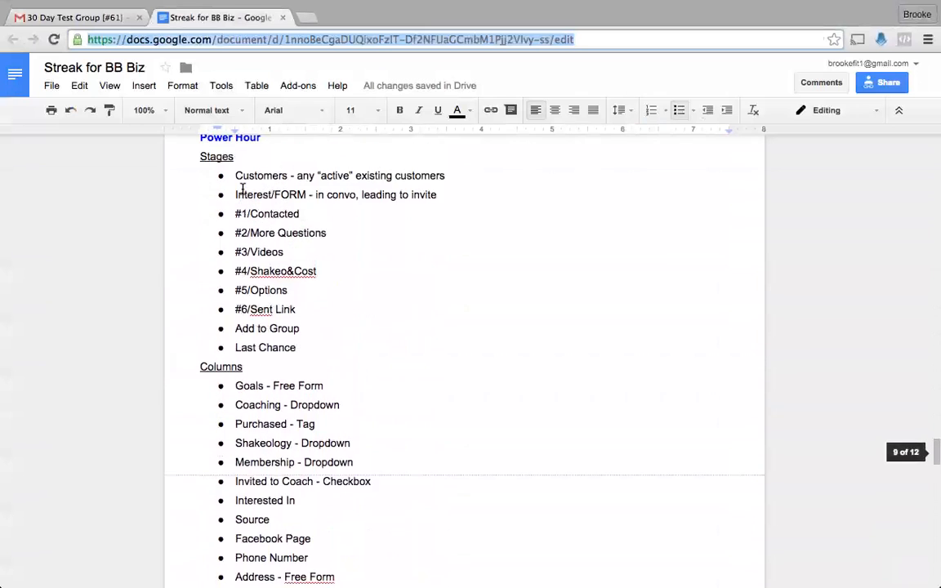
{"action": "scroll", "coordinate": [242, 188], "scroll_direction": "down", "scroll_amount": 11}
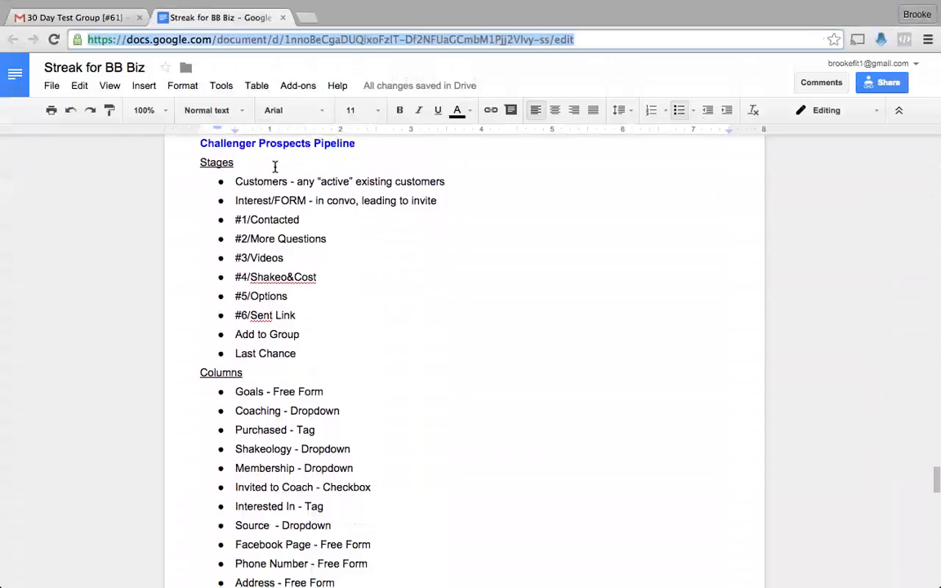
{"action": "scroll", "coordinate": [322, 209], "scroll_direction": "down", "scroll_amount": 15}
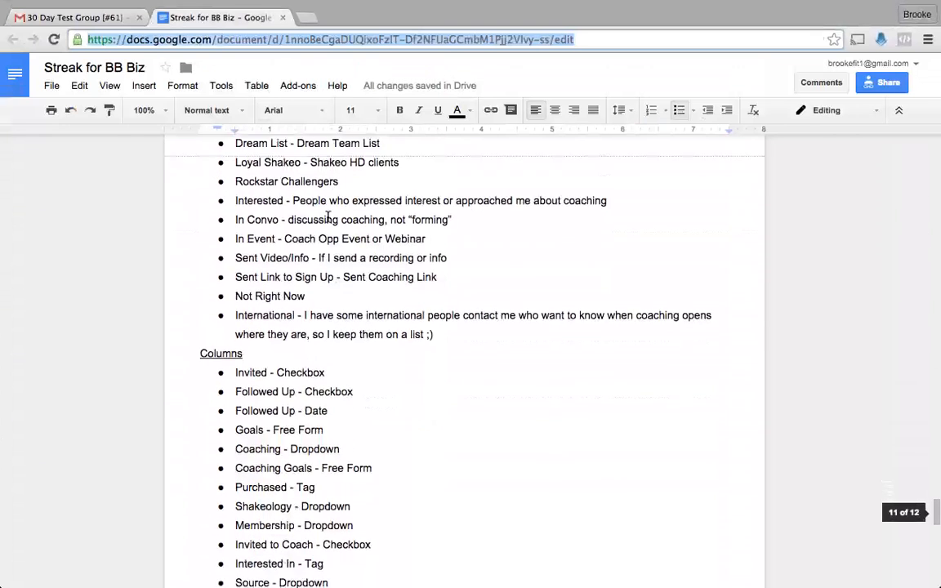
{"action": "scroll", "coordinate": [328, 217], "scroll_direction": "down", "scroll_amount": 8}
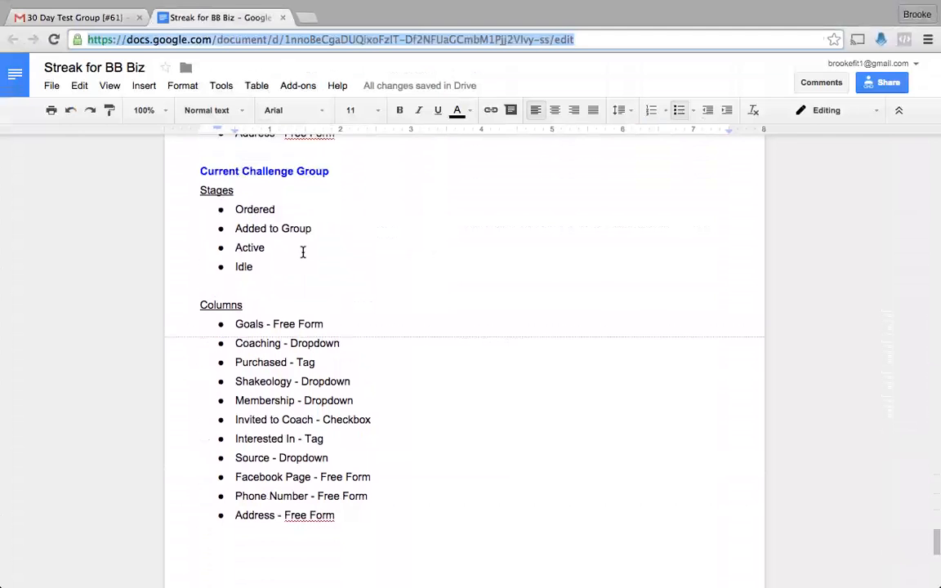
{"action": "scroll", "coordinate": [302, 252], "scroll_direction": "up", "scroll_amount": 12}
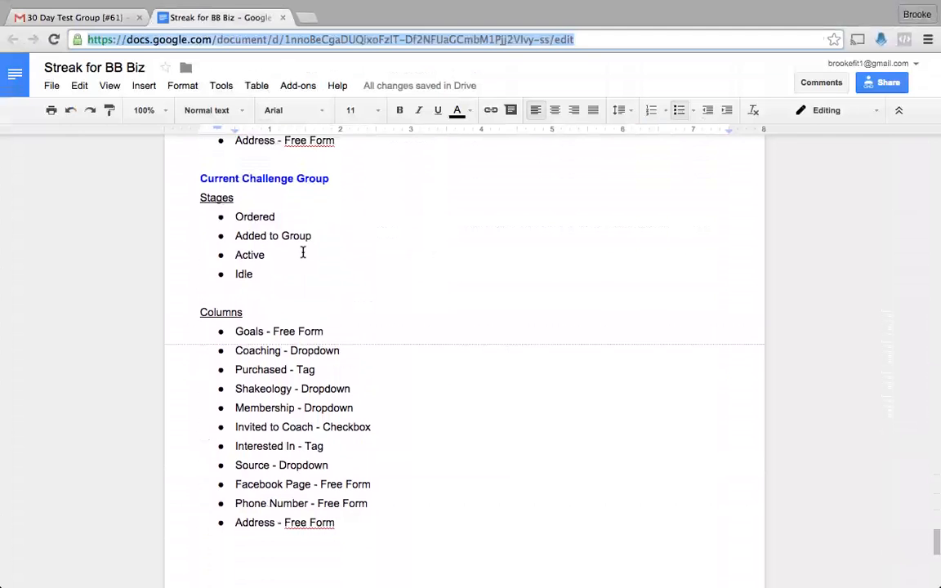
{"action": "scroll", "coordinate": [302, 252], "scroll_direction": "up", "scroll_amount": 9}
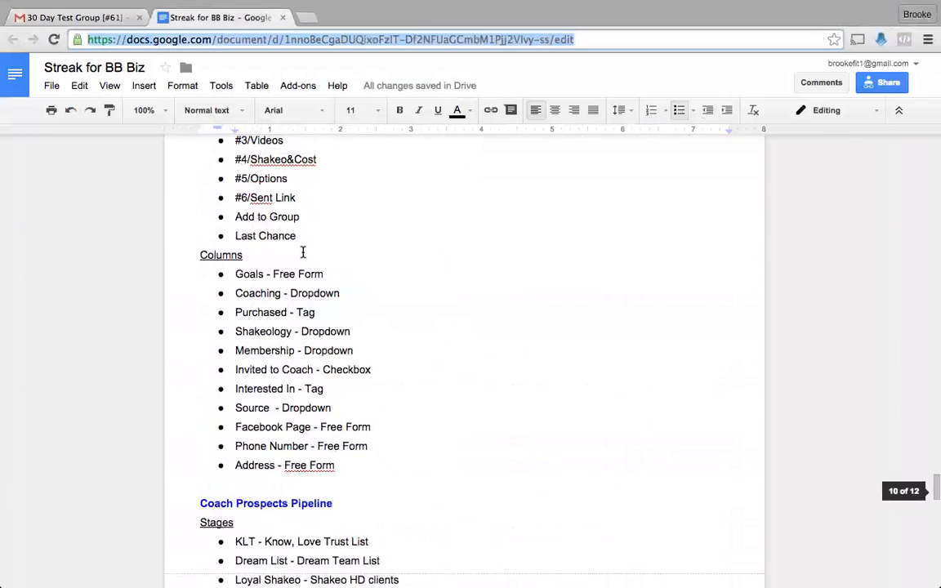
{"action": "scroll", "coordinate": [302, 252], "scroll_direction": "down", "scroll_amount": 2}
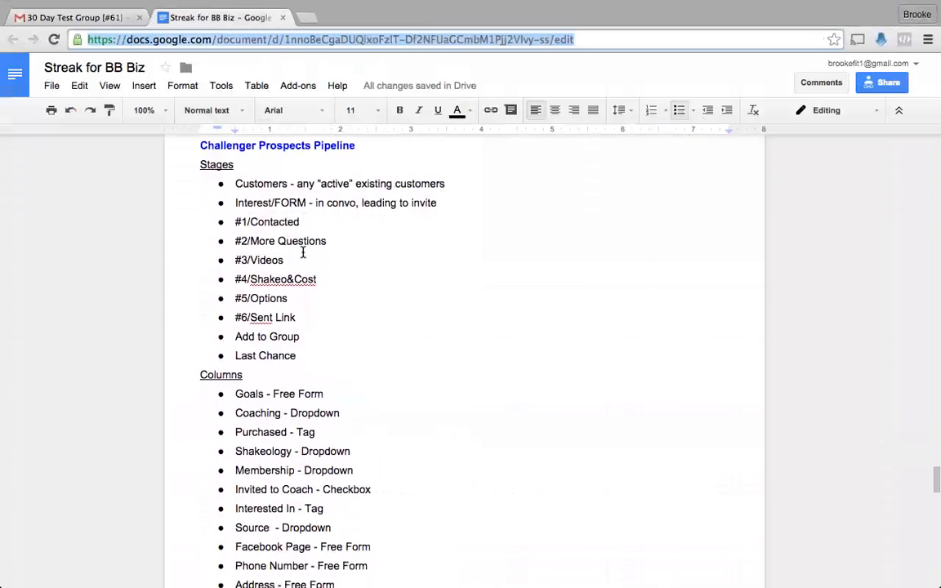
{"action": "left_click", "coordinate": [82, 19]}
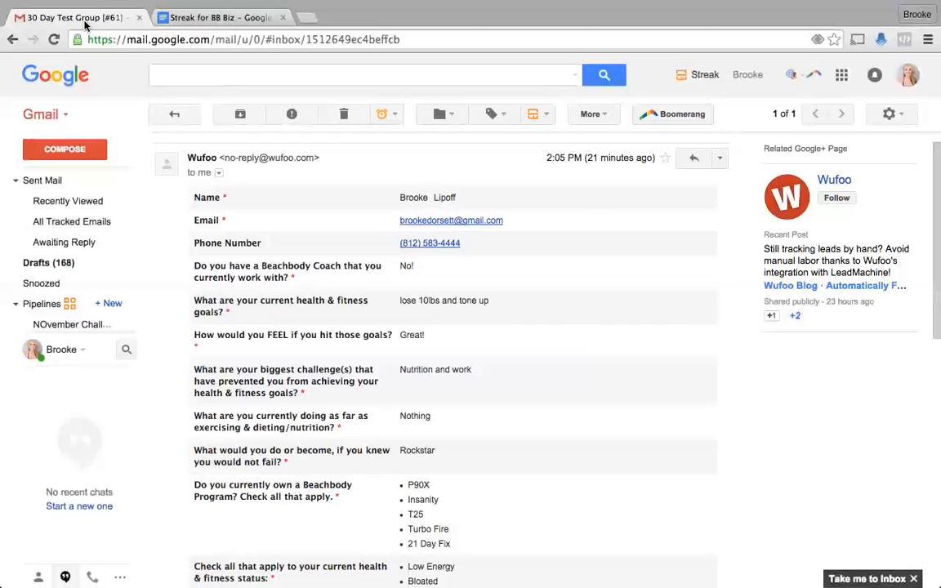
- Open the Free Test Group pipeline's 49 boxes and bring up its Filter, Sort, Group options
{"action": "mouse_move", "coordinate": [63, 325]}
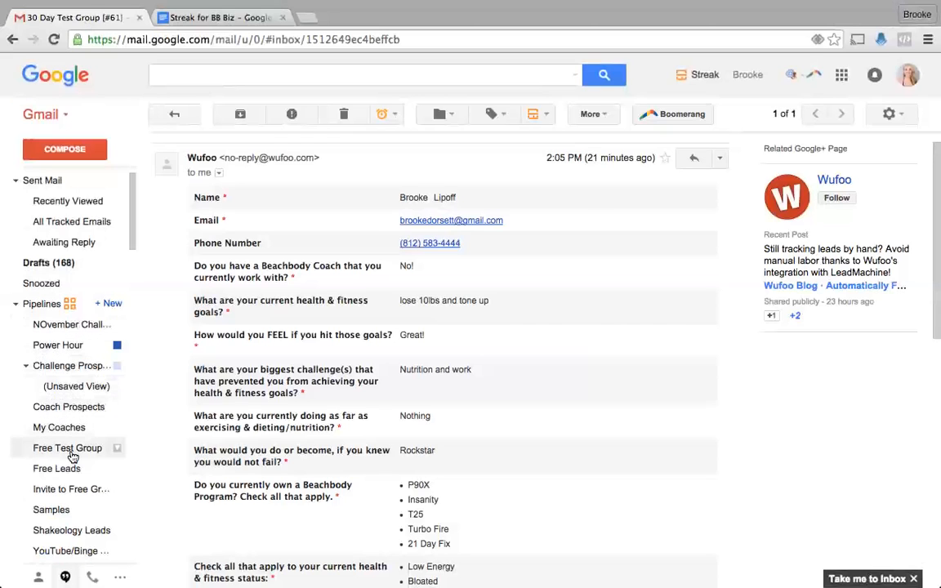
{"action": "left_click", "coordinate": [72, 453]}
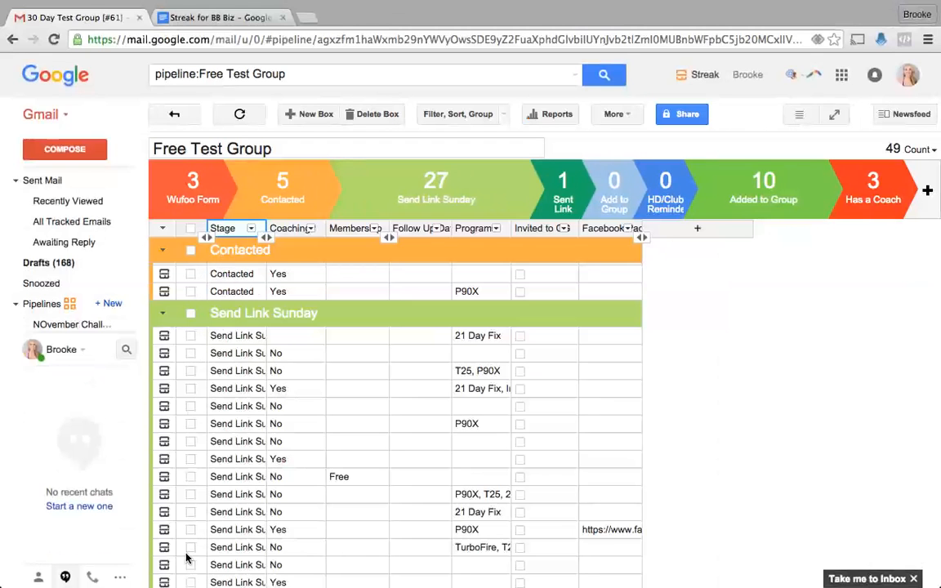
{"action": "mouse_move", "coordinate": [184, 576]}
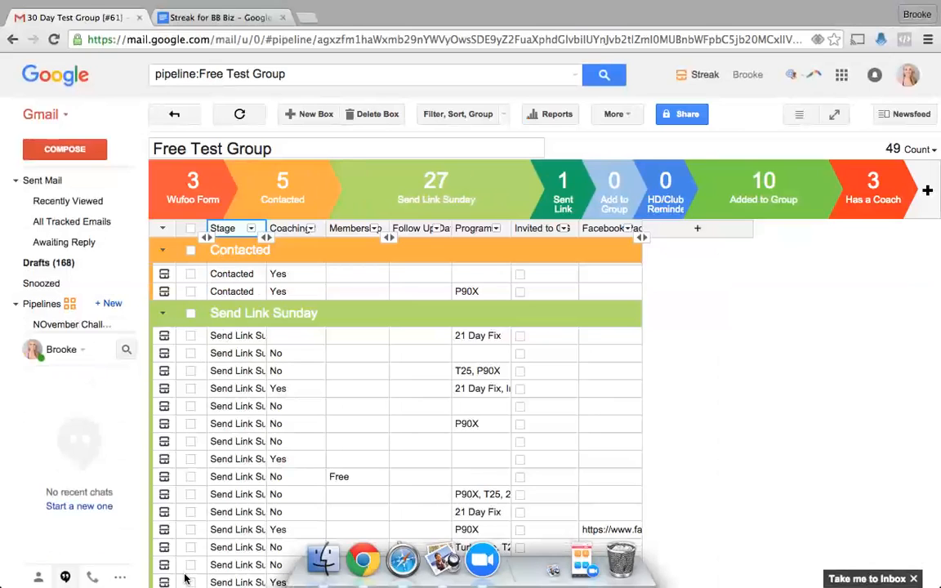
{"action": "mouse_move", "coordinate": [487, 318]}
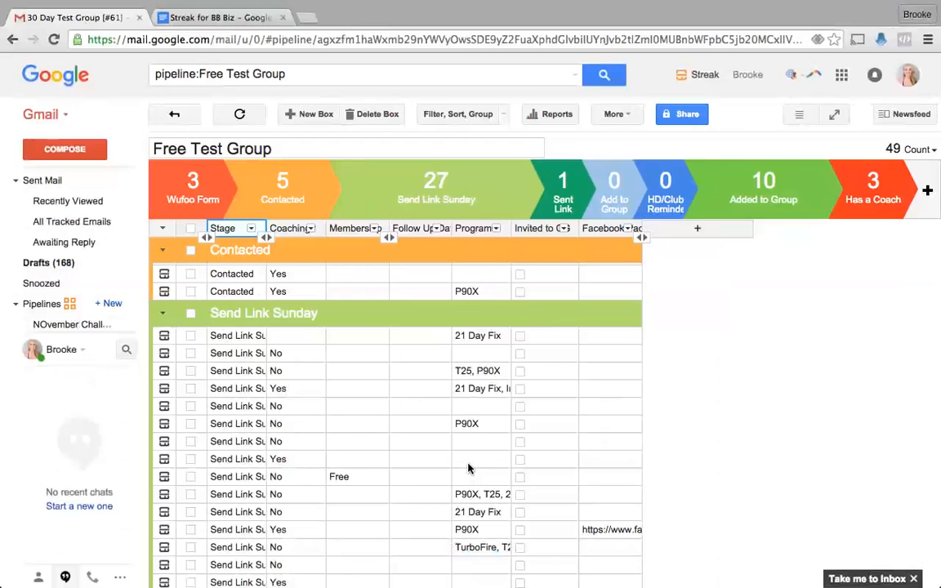
{"action": "scroll", "coordinate": [468, 468], "scroll_direction": "up", "scroll_amount": 3}
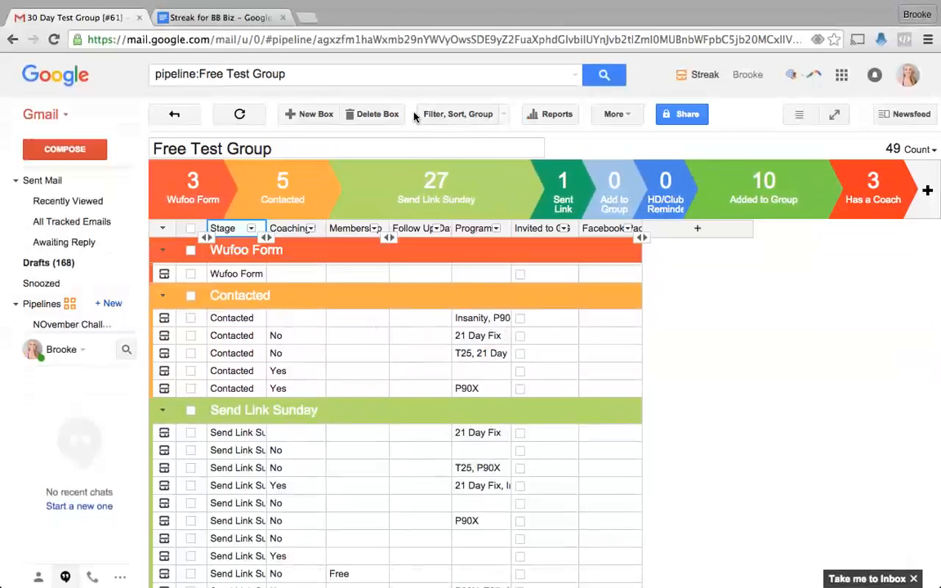
{"action": "left_click", "coordinate": [445, 114]}
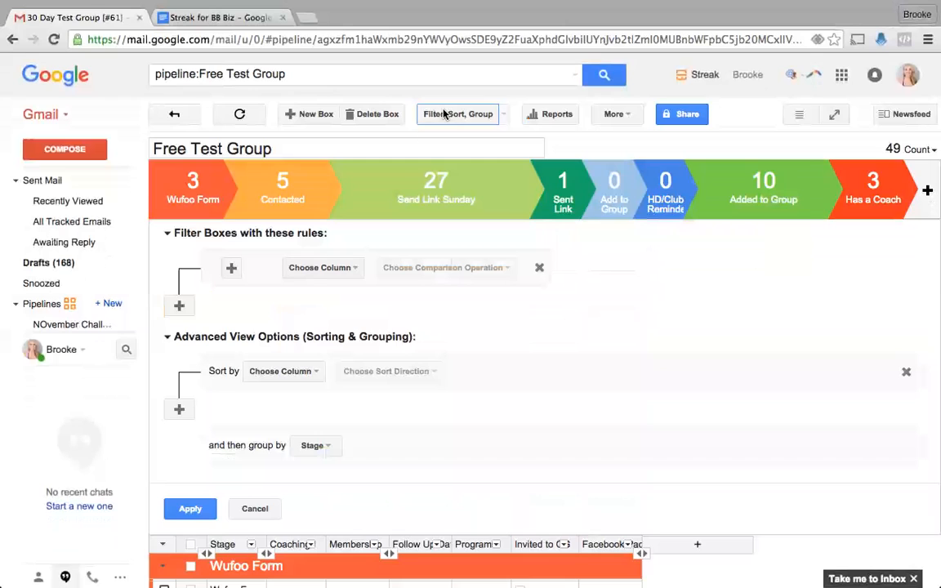
{"action": "left_click", "coordinate": [318, 271]}
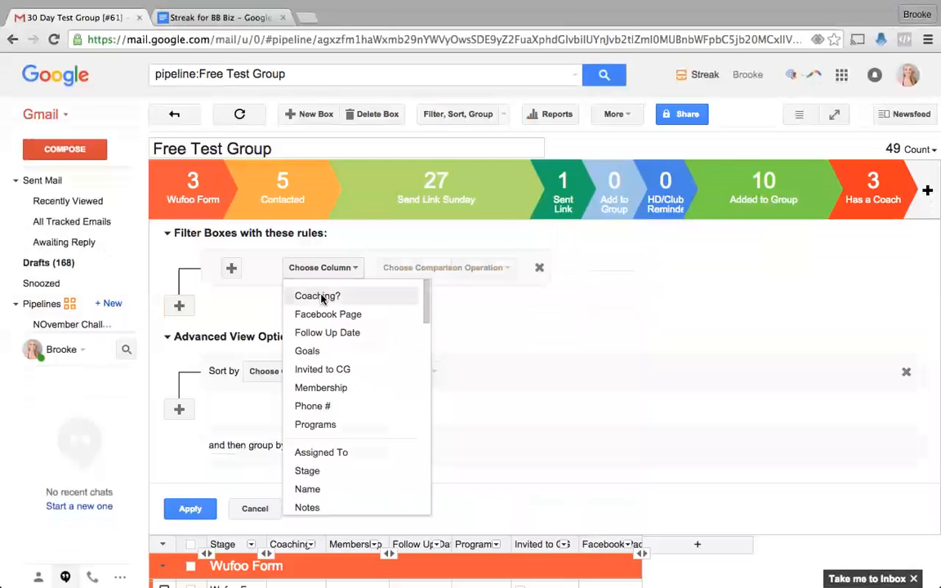
{"action": "left_click", "coordinate": [320, 297]}
{"action": "left_click", "coordinate": [405, 267]}
{"action": "left_click", "coordinate": [400, 295]}
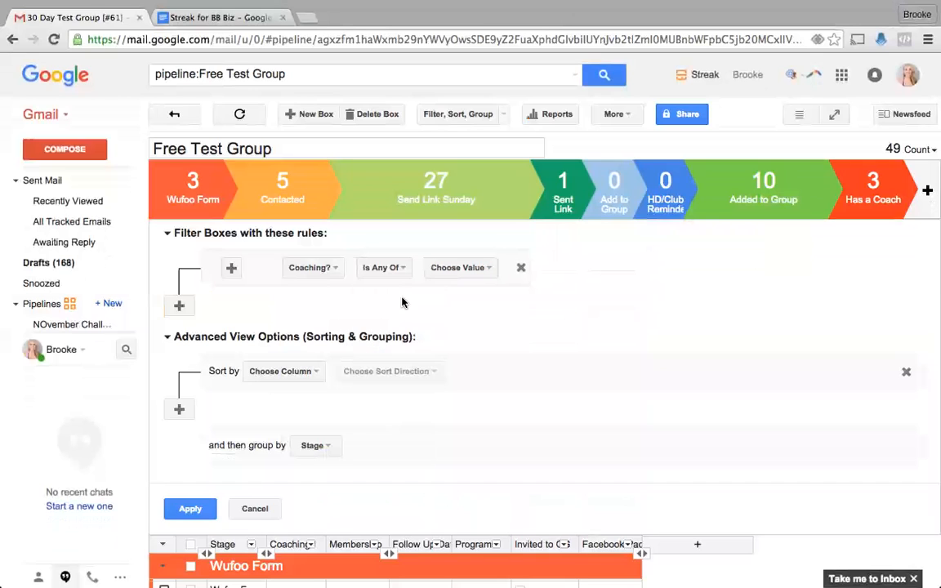
{"action": "left_click", "coordinate": [477, 267]}
{"action": "left_click", "coordinate": [458, 332]}
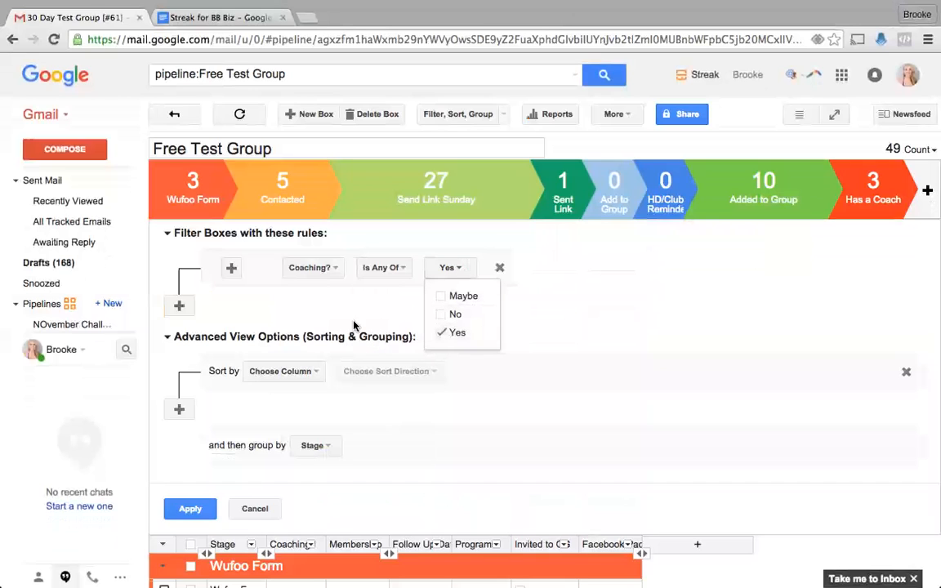
{"action": "left_click", "coordinate": [196, 507]}
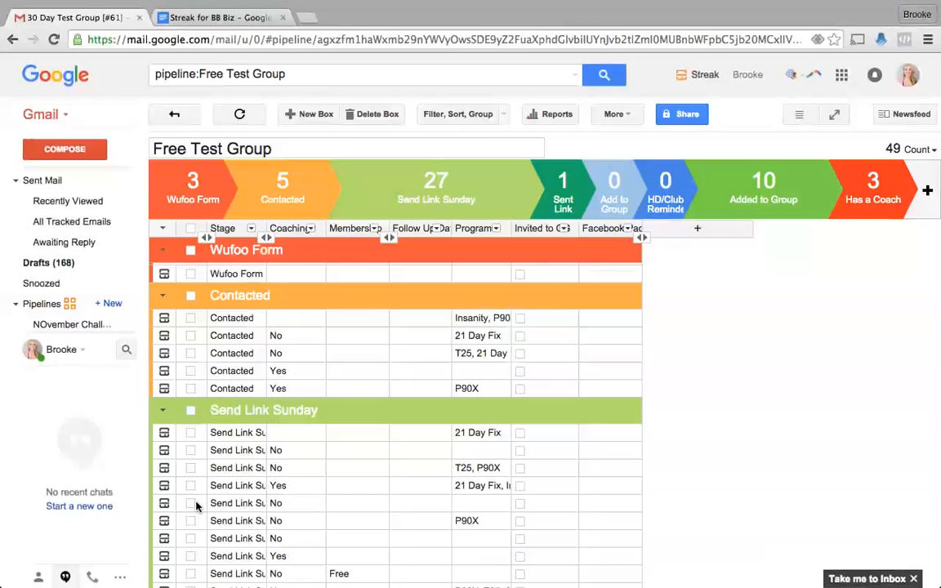
{"action": "scroll", "coordinate": [230, 445], "scroll_direction": "down", "scroll_amount": 1}
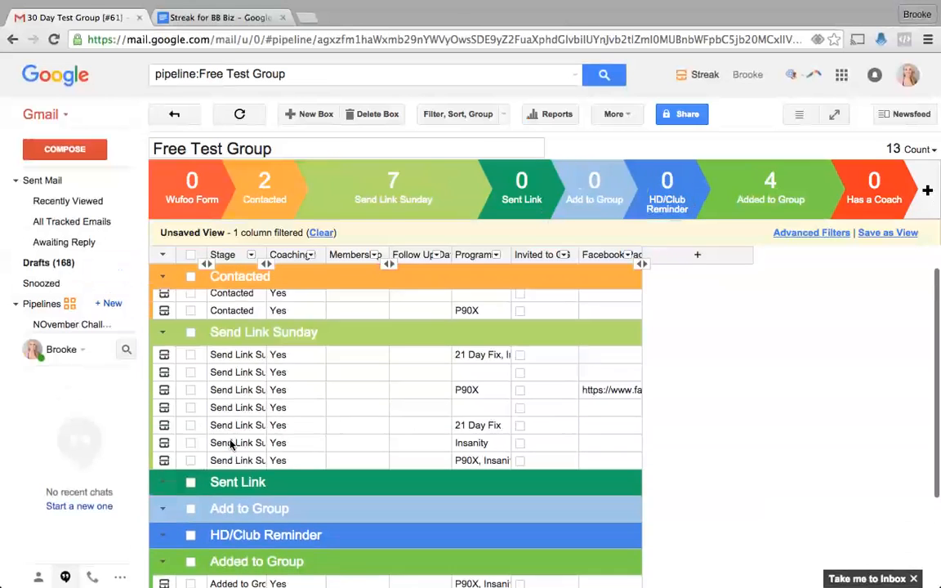
{"action": "scroll", "coordinate": [212, 490], "scroll_direction": "down", "scroll_amount": 4}
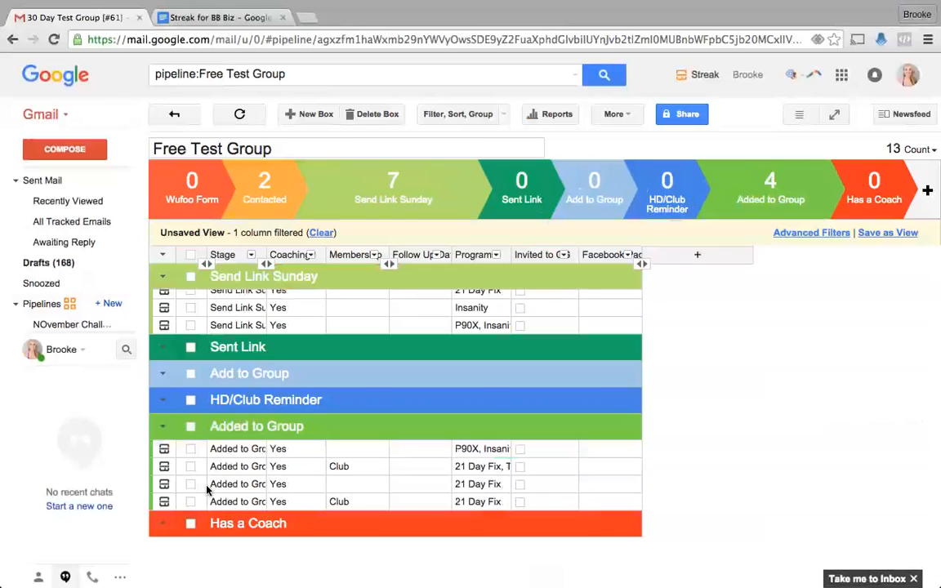
{"action": "scroll", "coordinate": [188, 433], "scroll_direction": "up", "scroll_amount": 5}
{"action": "scroll", "coordinate": [231, 441], "scroll_direction": "down", "scroll_amount": 3}
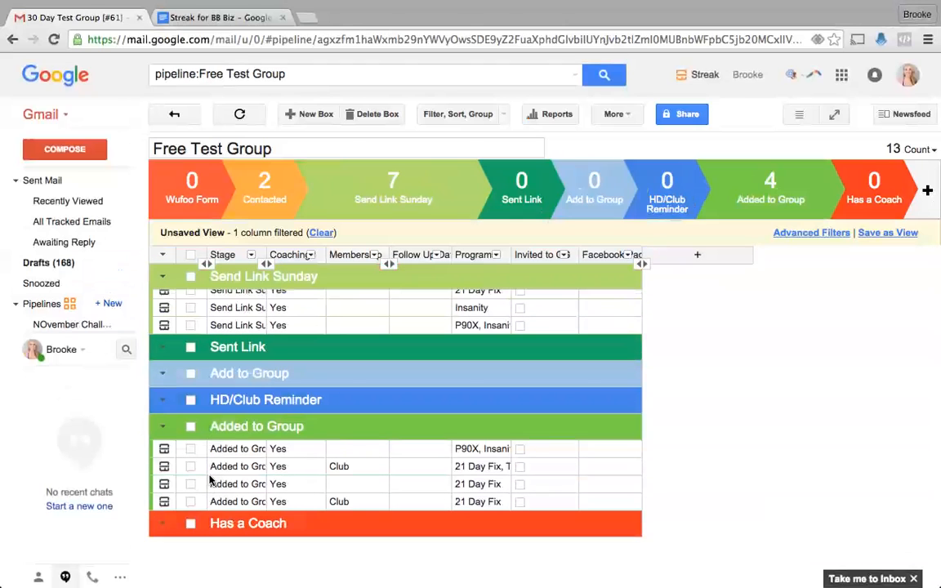
{"action": "scroll", "coordinate": [204, 482], "scroll_direction": "up", "scroll_amount": 2}
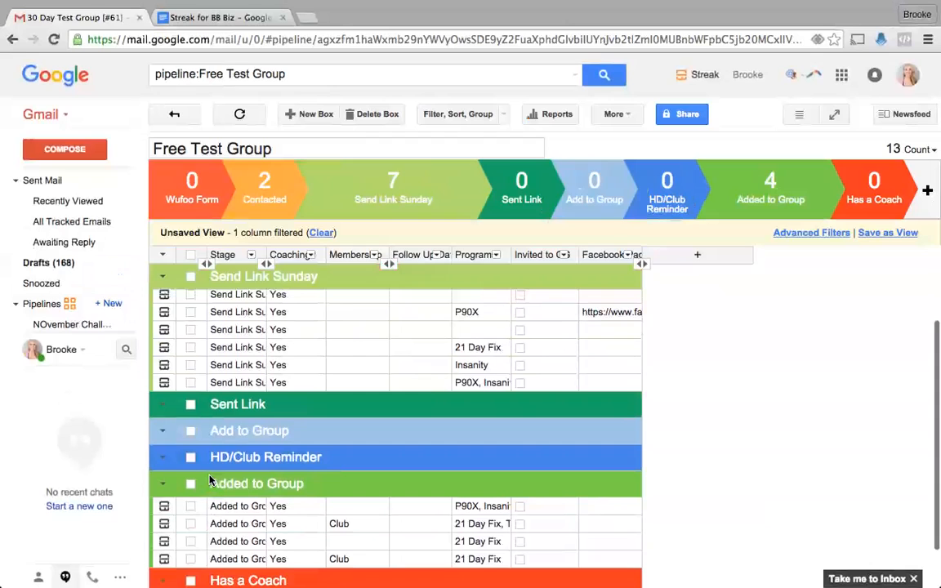
{"action": "left_click", "coordinate": [292, 299]}
{"action": "left_click", "coordinate": [293, 298]}
{"action": "left_click", "coordinate": [269, 355]}
{"action": "left_click", "coordinate": [274, 355]}
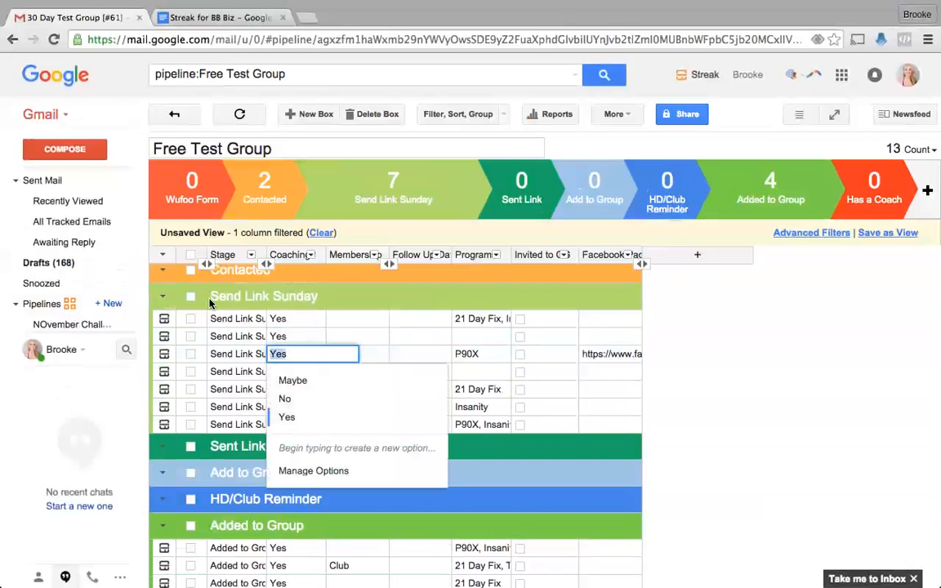
{"action": "left_click", "coordinate": [192, 255]}
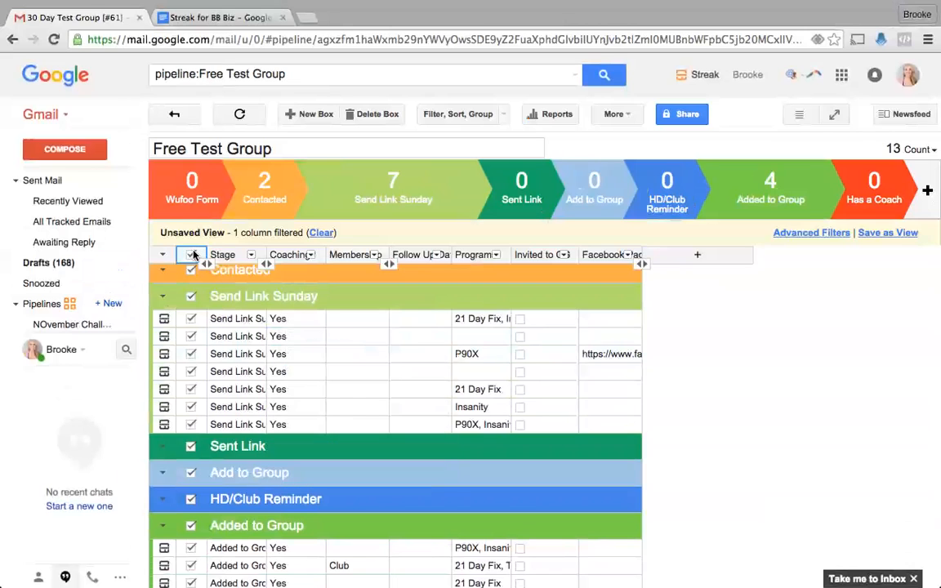
{"action": "left_click", "coordinate": [614, 116]}
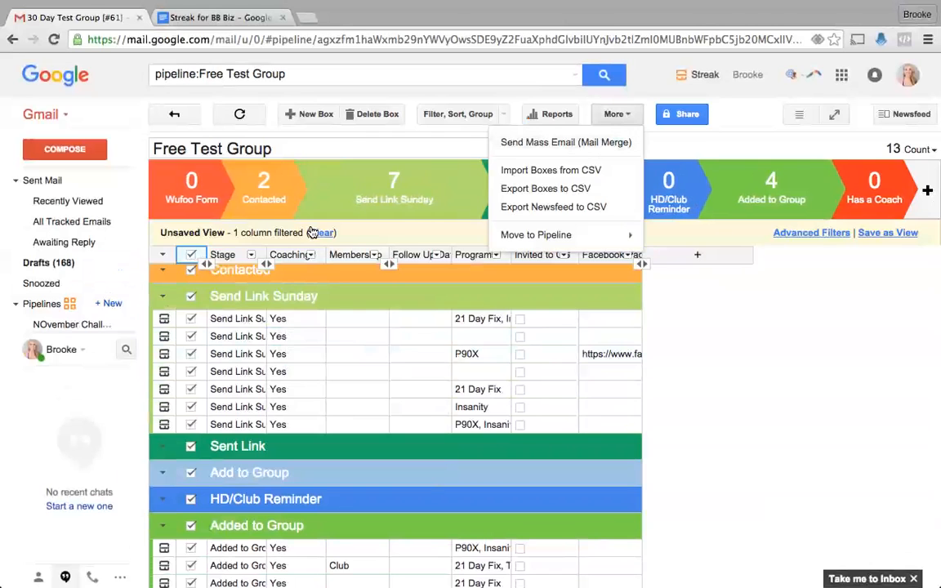
{"action": "left_click", "coordinate": [316, 234]}
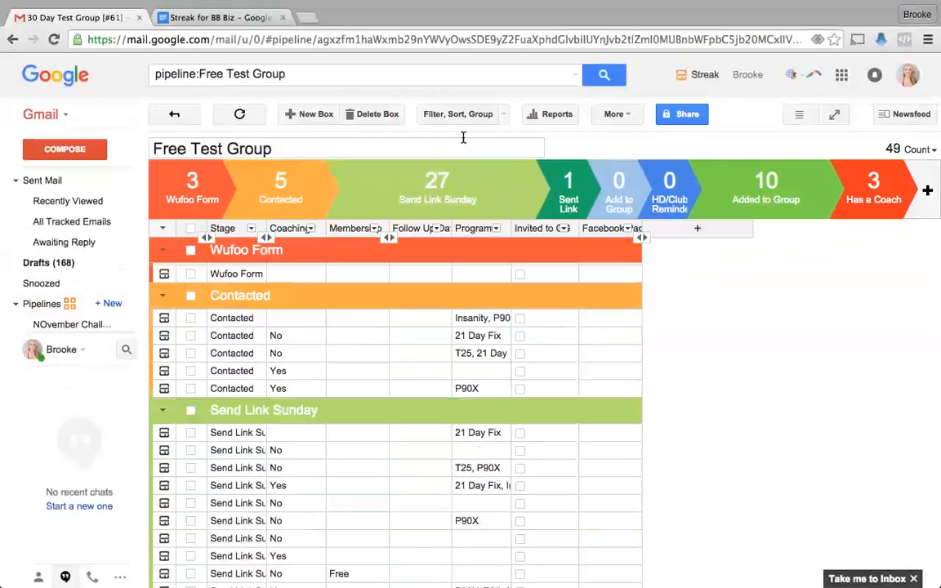
- Filter boxes to Programs Is Any Of 21 Day Fix and 21 Day Fix Extreme
{"action": "left_click", "coordinate": [433, 113]}
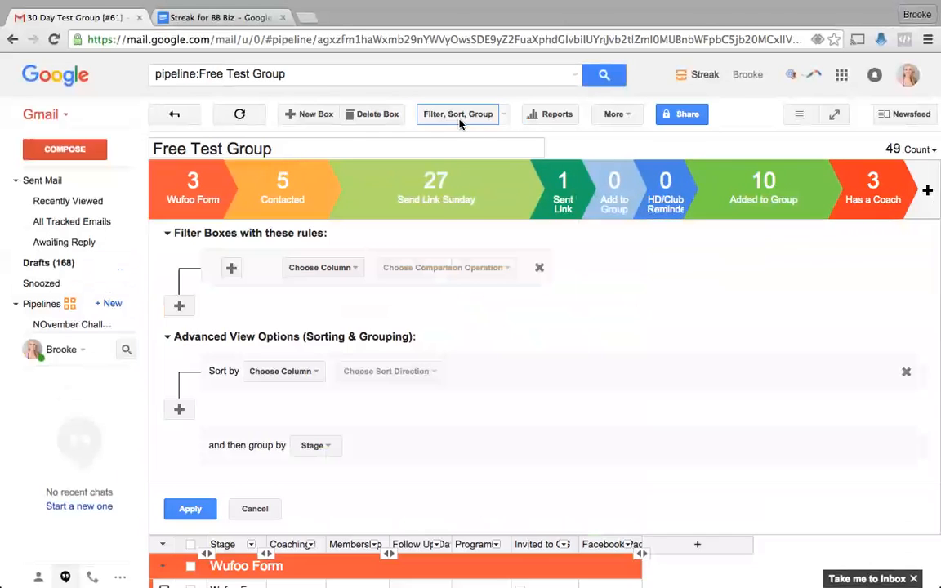
{"action": "left_click", "coordinate": [312, 269]}
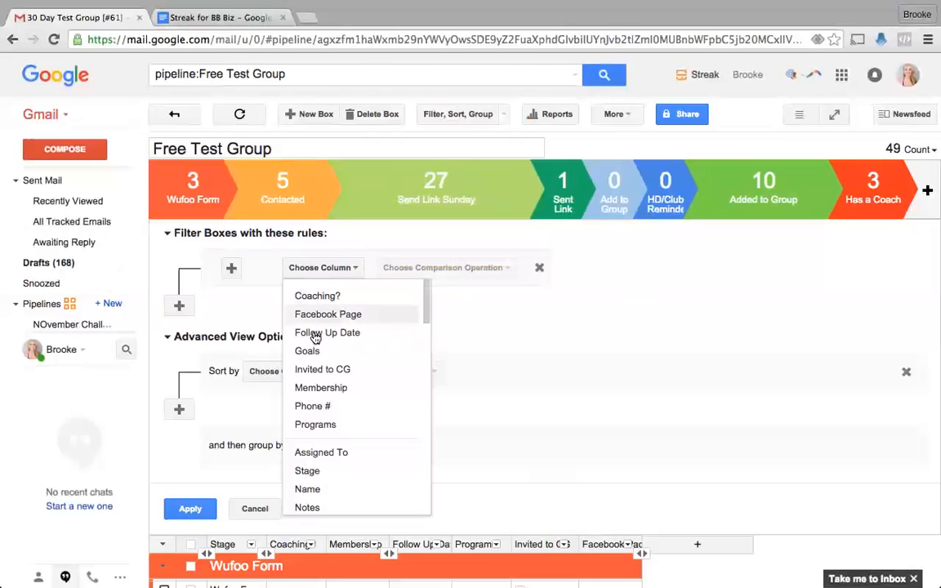
{"action": "left_click", "coordinate": [318, 424]}
{"action": "left_click", "coordinate": [430, 263]}
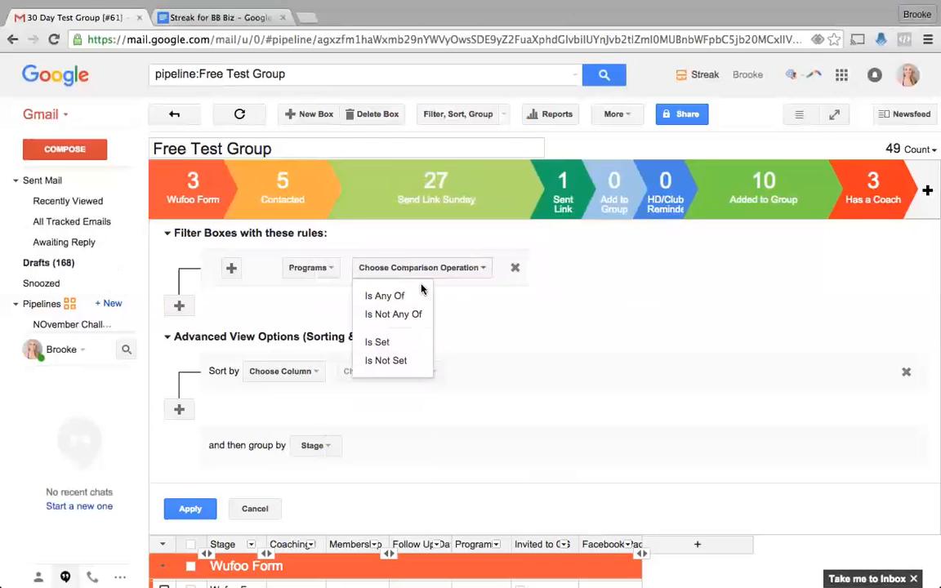
{"action": "left_click", "coordinate": [416, 295]}
{"action": "left_click", "coordinate": [471, 270]}
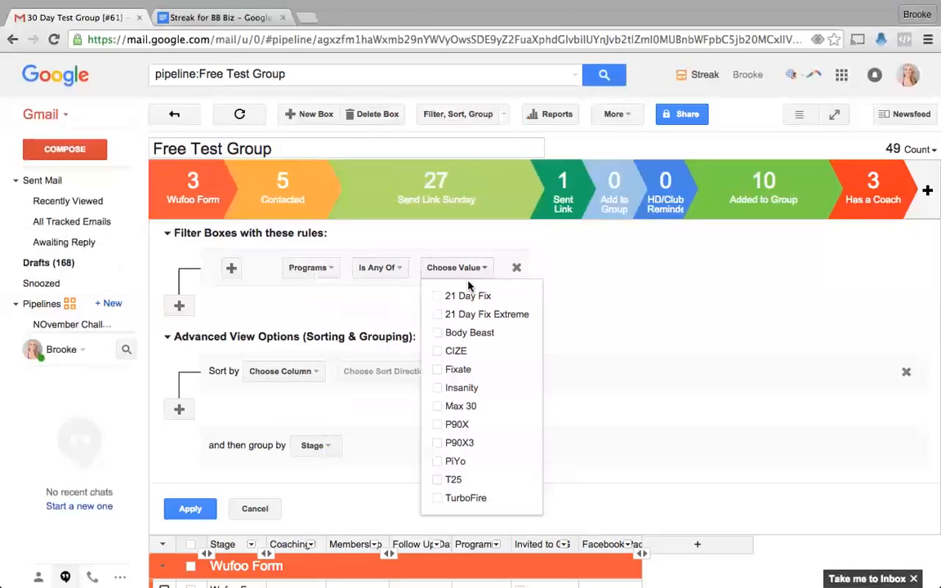
{"action": "left_click", "coordinate": [472, 297]}
{"action": "left_click", "coordinate": [470, 315]}
{"action": "left_click", "coordinate": [190, 509]}
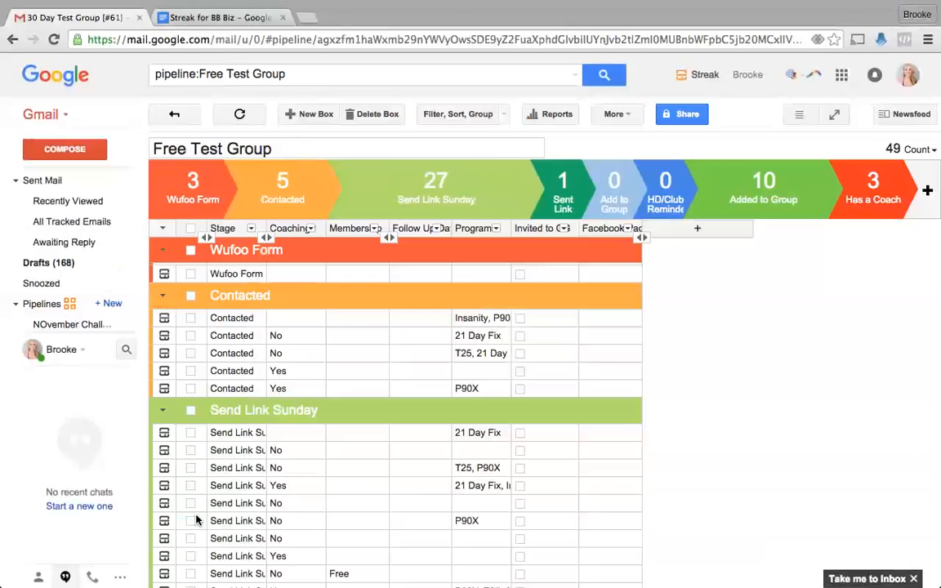
- Select all 23 filtered boxes, then deselect them again
{"action": "scroll", "coordinate": [328, 398], "scroll_direction": "down", "scroll_amount": 4}
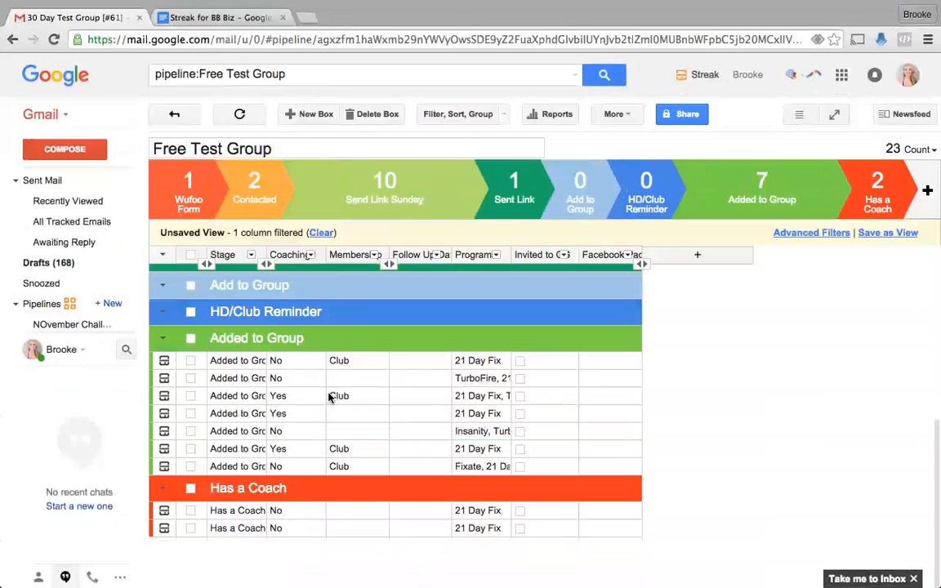
{"action": "scroll", "coordinate": [328, 397], "scroll_direction": "up", "scroll_amount": 4}
{"action": "scroll", "coordinate": [328, 397], "scroll_direction": "down", "scroll_amount": 5}
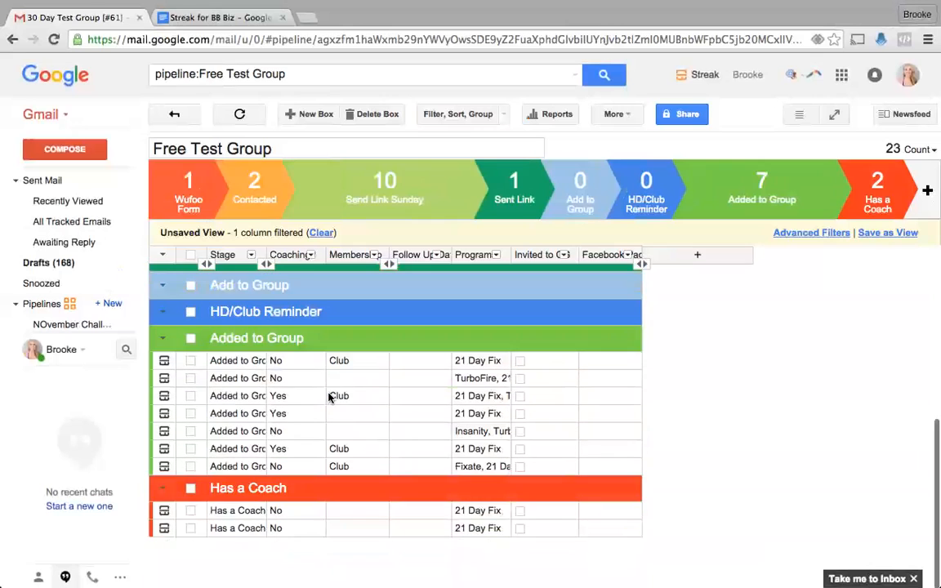
{"action": "scroll", "coordinate": [328, 397], "scroll_direction": "up", "scroll_amount": 5}
{"action": "left_click", "coordinate": [190, 254]}
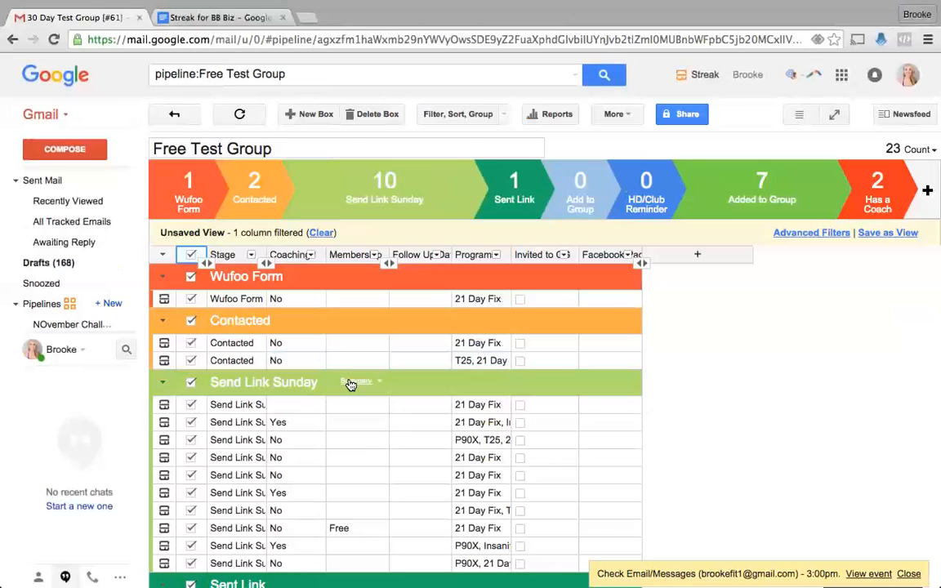
{"action": "left_click", "coordinate": [190, 254]}
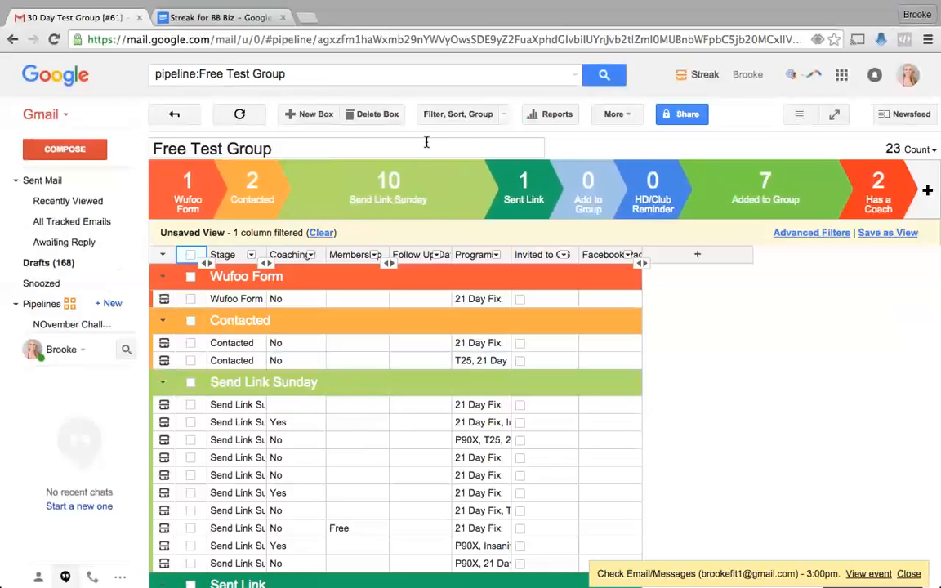
- Clear the Programs filter to show all 49 boxes, then bring up the Follow Up Date column menu
{"action": "left_click", "coordinate": [430, 115]}
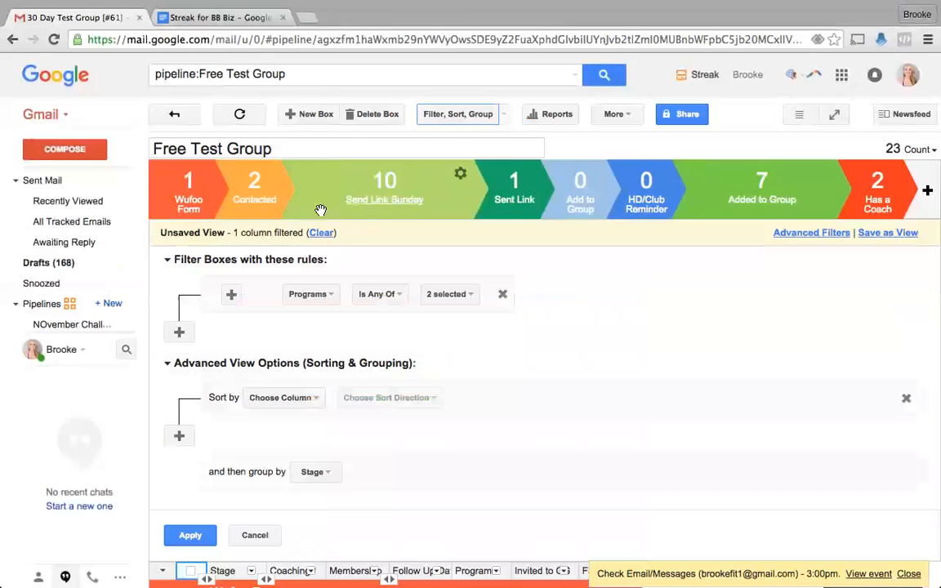
{"action": "left_click", "coordinate": [321, 233]}
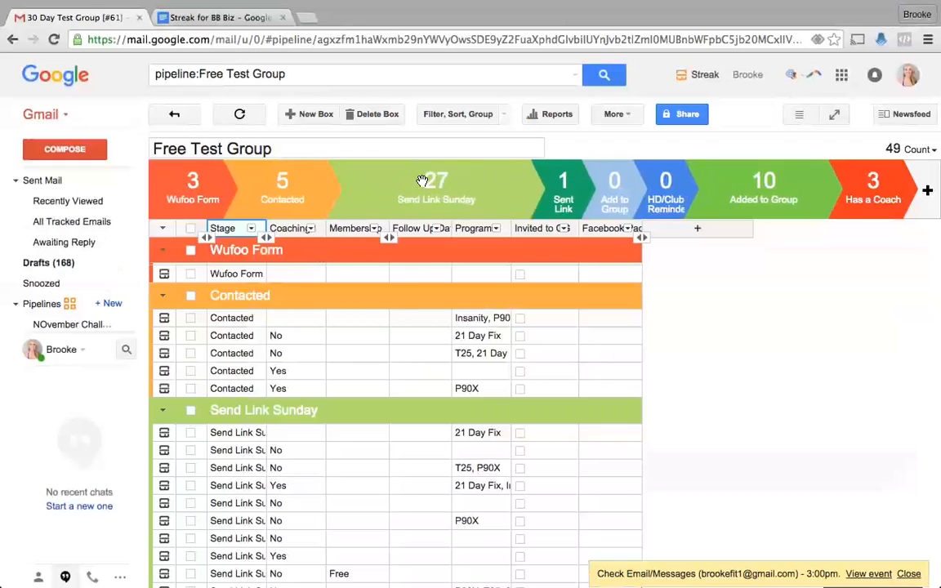
{"action": "left_click", "coordinate": [407, 272]}
{"action": "left_click", "coordinate": [407, 273]}
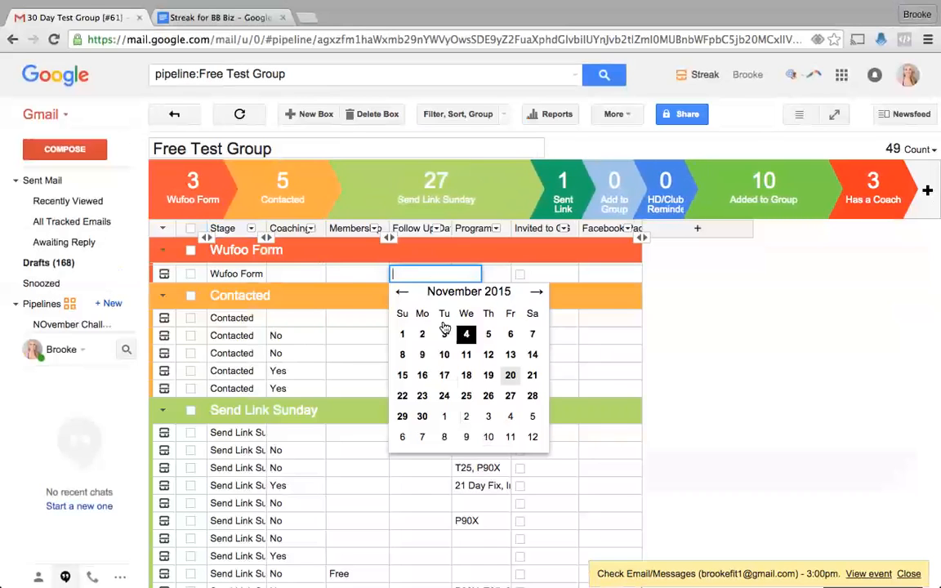
{"action": "left_click", "coordinate": [691, 318]}
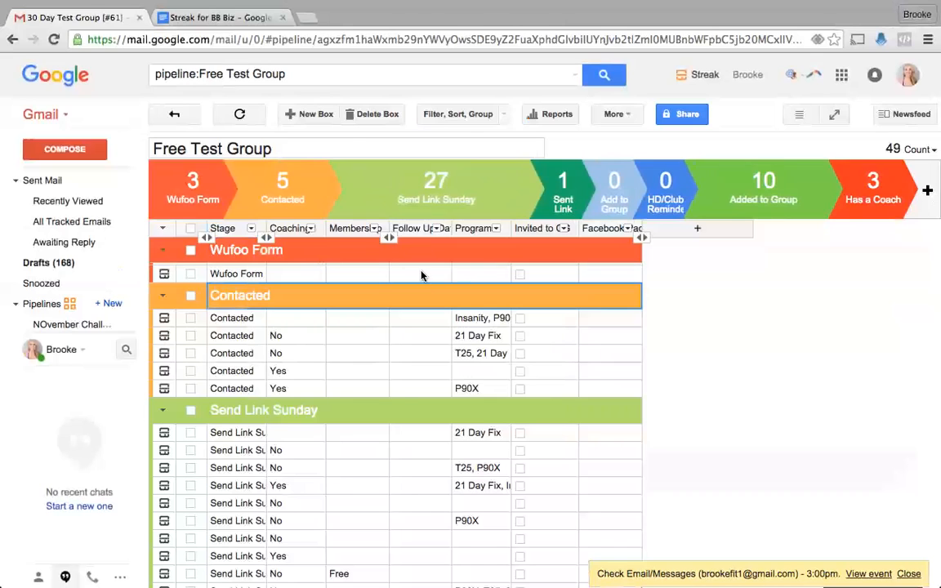
{"action": "left_click", "coordinate": [437, 228]}
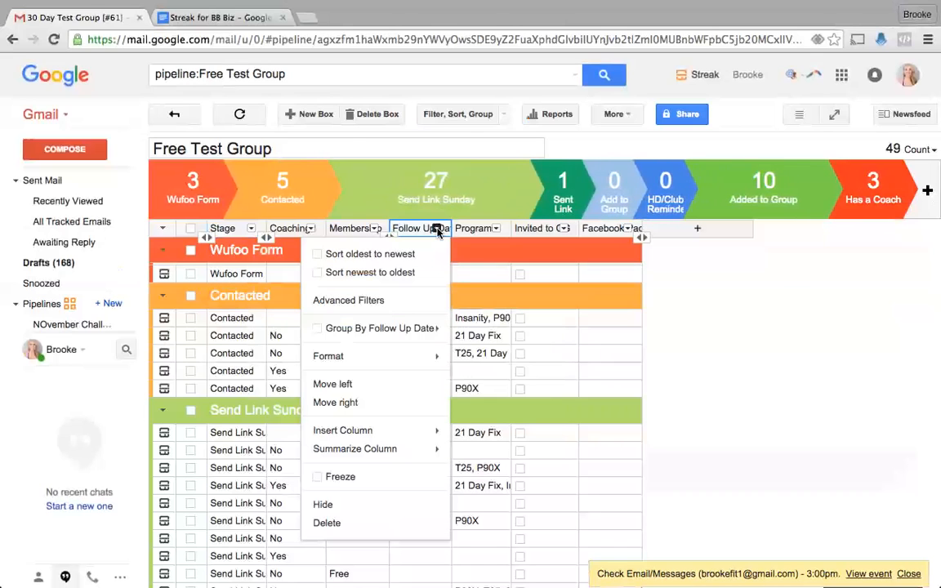
- Sort the boxes by Follow Up Date, newest to oldest
{"action": "left_click", "coordinate": [414, 276]}
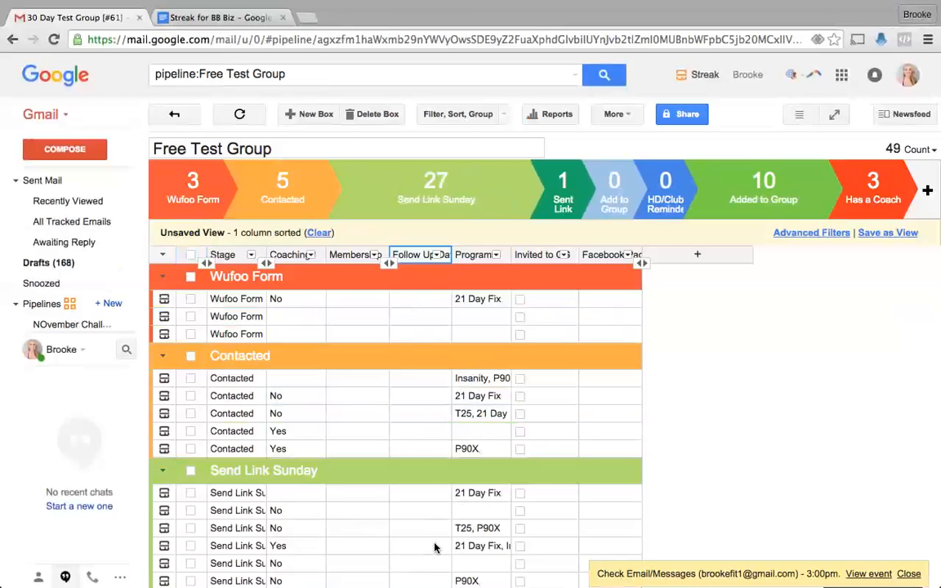
{"action": "scroll", "coordinate": [426, 346], "scroll_direction": "down", "scroll_amount": 10}
{"action": "scroll", "coordinate": [424, 348], "scroll_direction": "up", "scroll_amount": 10}
- Tick Invited on the three Wufoo Form boxes, then undo those check marks
{"action": "left_click", "coordinate": [520, 299]}
{"action": "left_click", "coordinate": [520, 316]}
{"action": "left_click", "coordinate": [520, 334]}
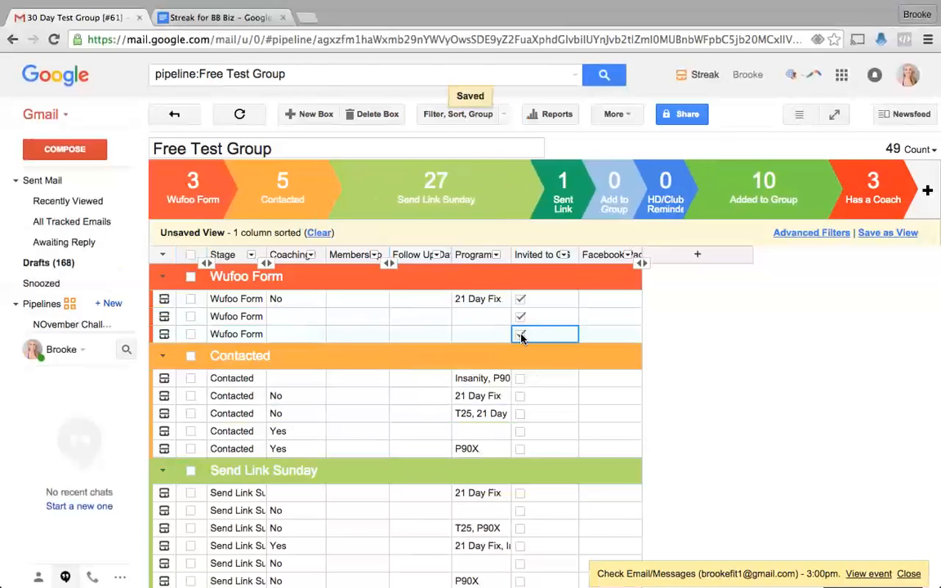
{"action": "key", "text": "ctrl+z"}
{"action": "key", "text": "ctrl+z"}
{"action": "key", "text": "ctrl+z"}
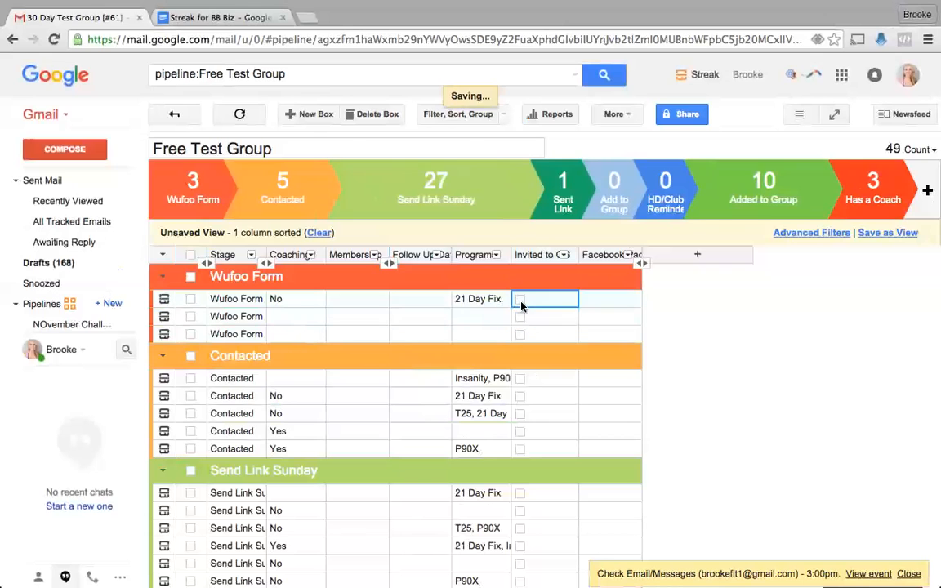
- Remove the Follow Up Date sort from the pipeline
{"action": "left_click", "coordinate": [474, 115]}
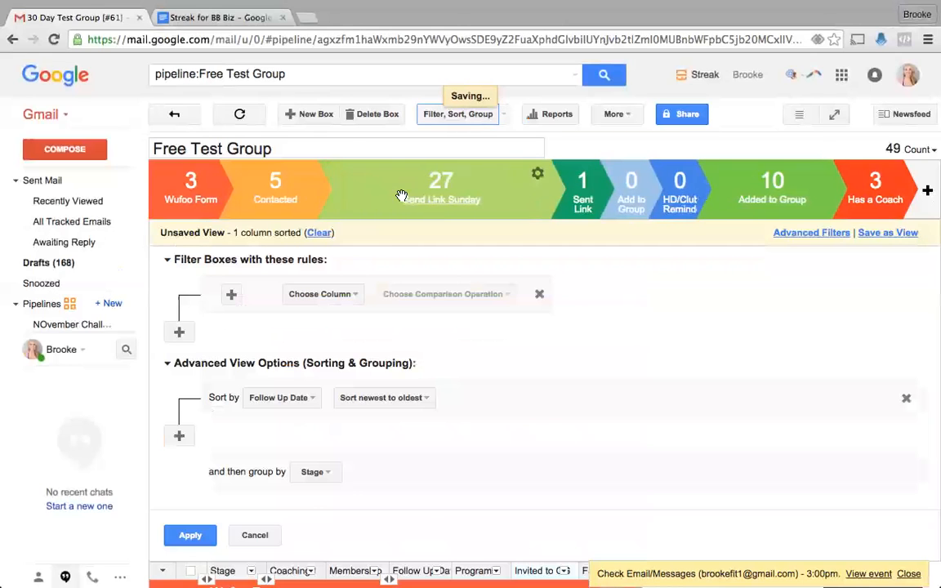
{"action": "left_click", "coordinate": [321, 294]}
{"action": "left_click", "coordinate": [320, 233]}
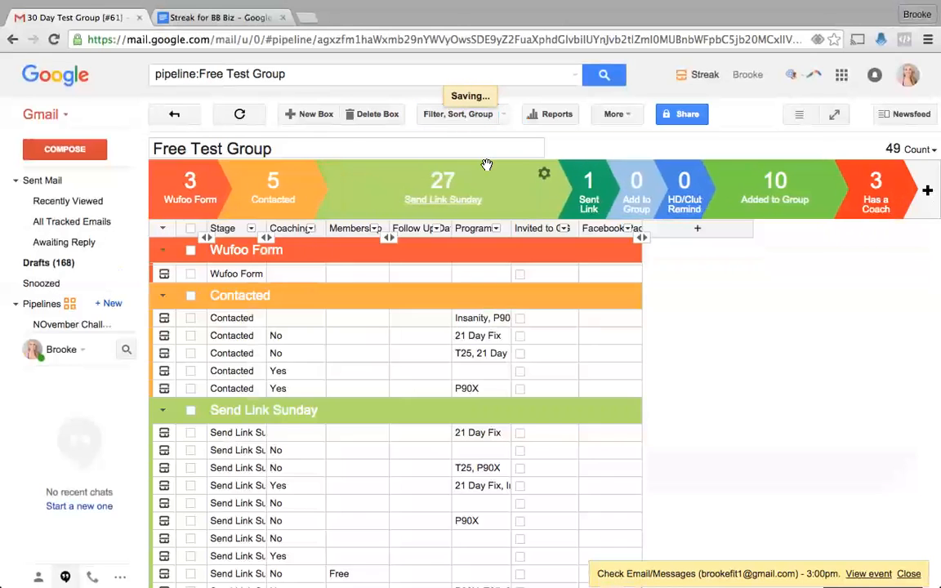
- Apply an Invited to CG Is Checked filter, after first trying the Coaching? column
{"action": "left_click", "coordinate": [479, 118]}
{"action": "left_click", "coordinate": [321, 267]}
{"action": "left_click", "coordinate": [310, 296]}
{"action": "left_click", "coordinate": [424, 268]}
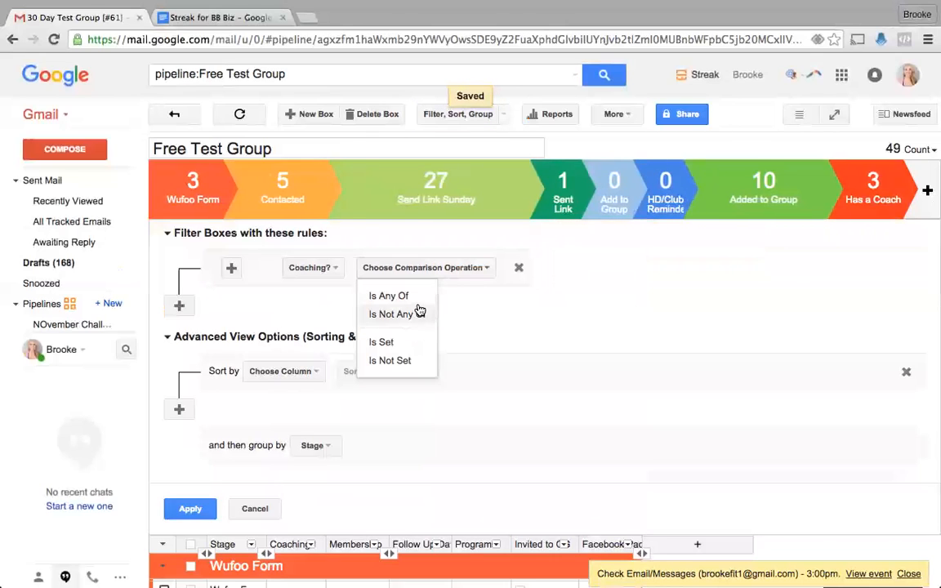
{"action": "left_click", "coordinate": [391, 296]}
{"action": "left_click", "coordinate": [488, 268]}
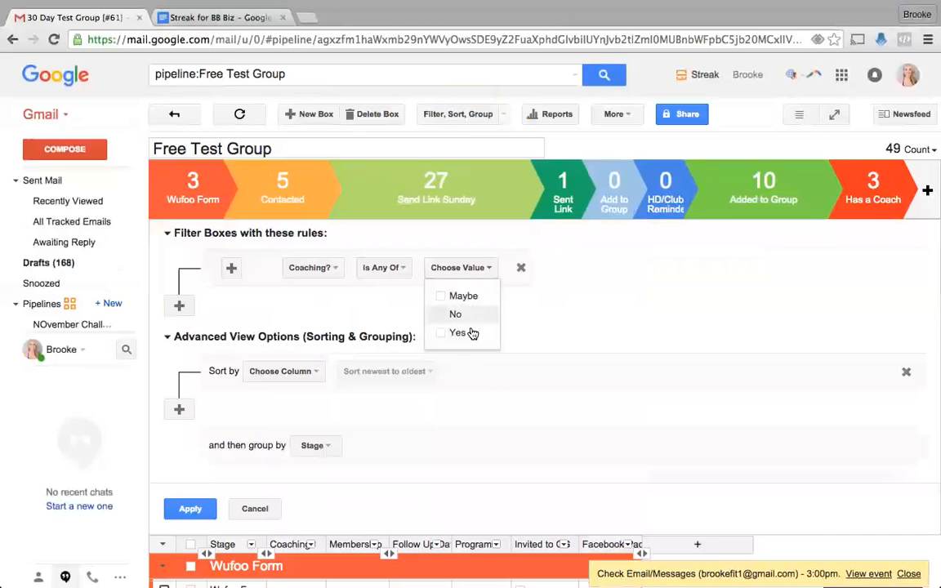
{"action": "left_click", "coordinate": [382, 303]}
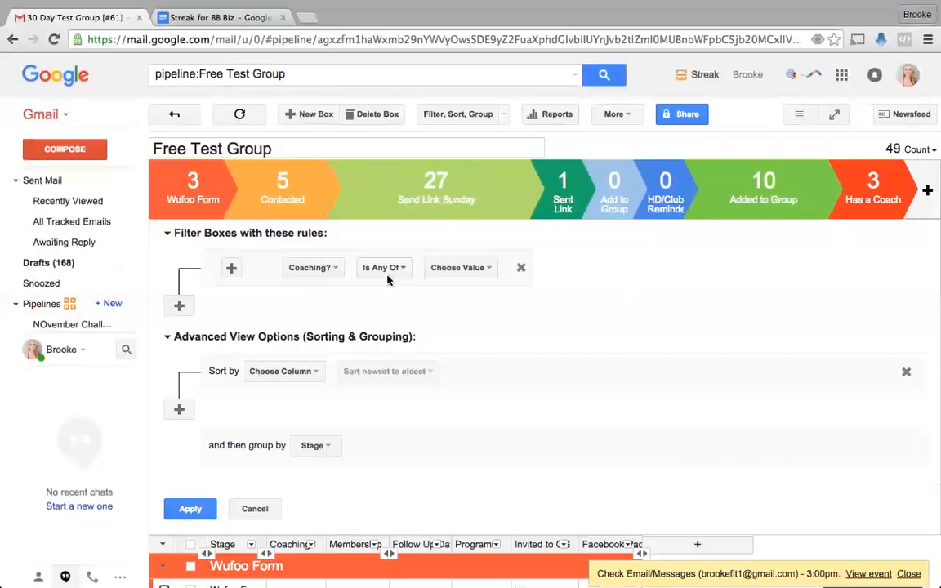
{"action": "left_click", "coordinate": [307, 271]}
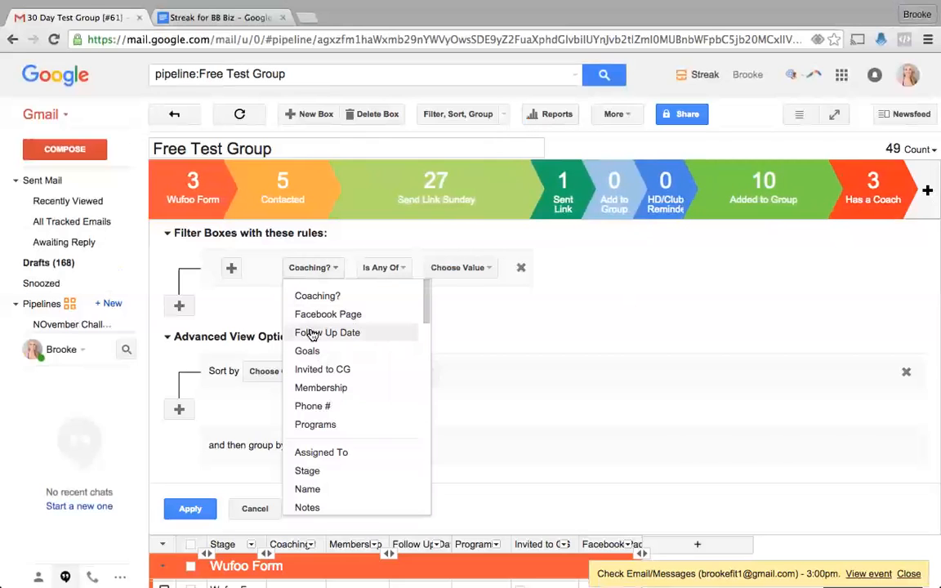
{"action": "left_click", "coordinate": [317, 371]}
{"action": "left_click", "coordinate": [445, 268]}
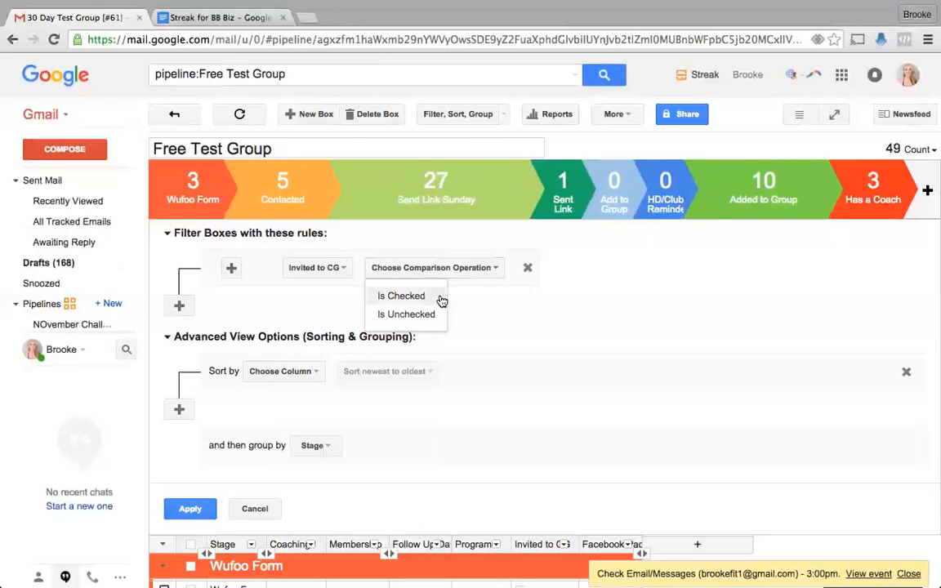
{"action": "left_click", "coordinate": [439, 299]}
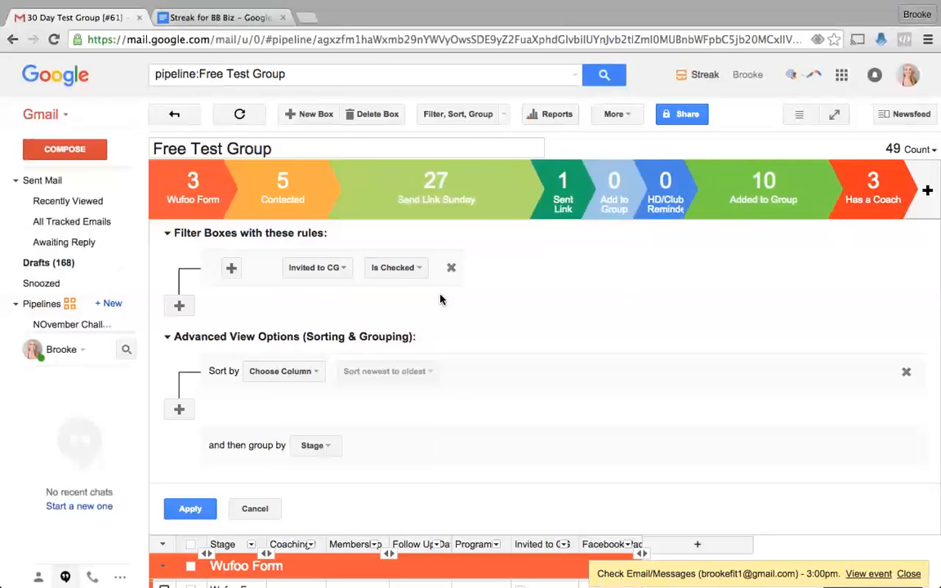
{"action": "left_click", "coordinate": [189, 508]}
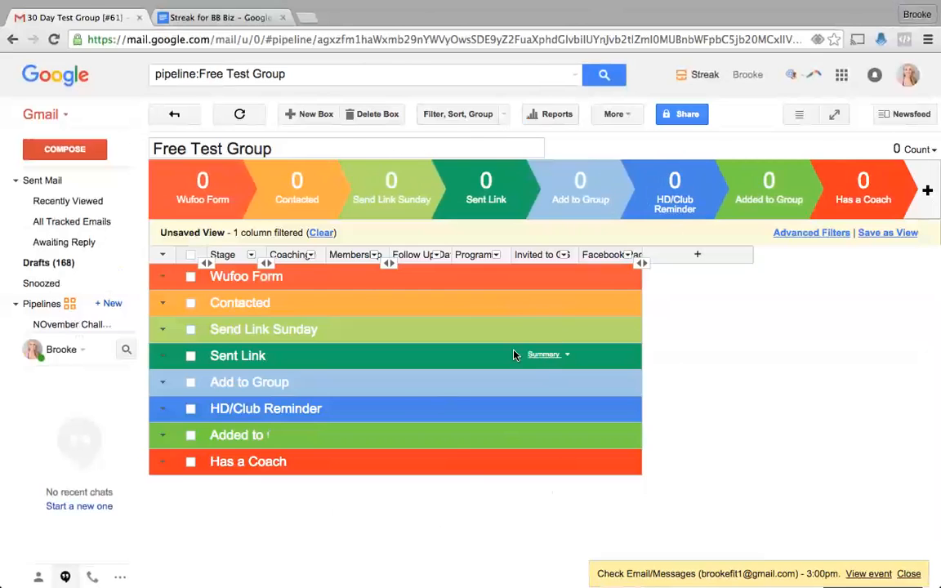
- Clear the Invited to CG filter so all 49 boxes return, then go to the Gmail inbox
{"action": "left_click", "coordinate": [319, 234]}
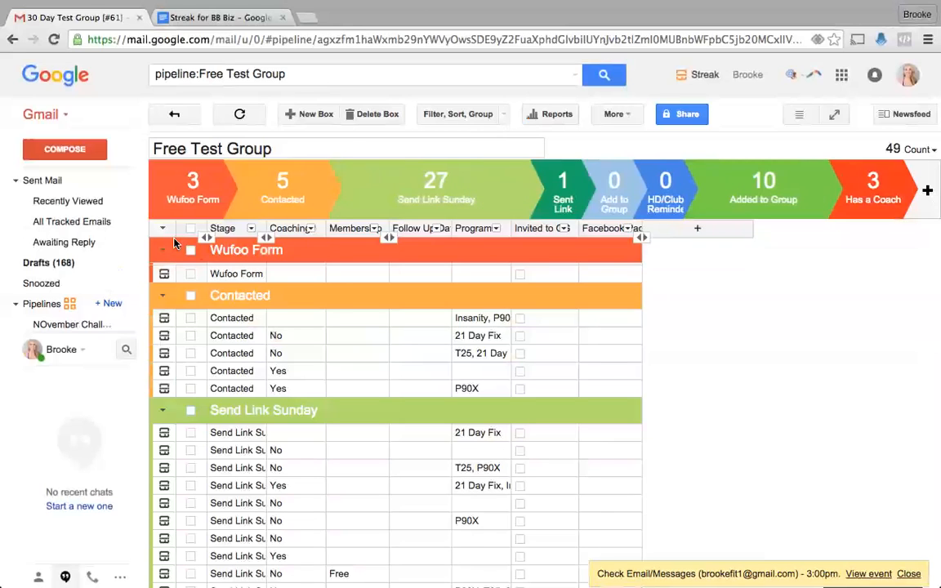
{"action": "mouse_move", "coordinate": [69, 241]}
{"action": "scroll", "coordinate": [82, 213], "scroll_direction": "up", "scroll_amount": 1}
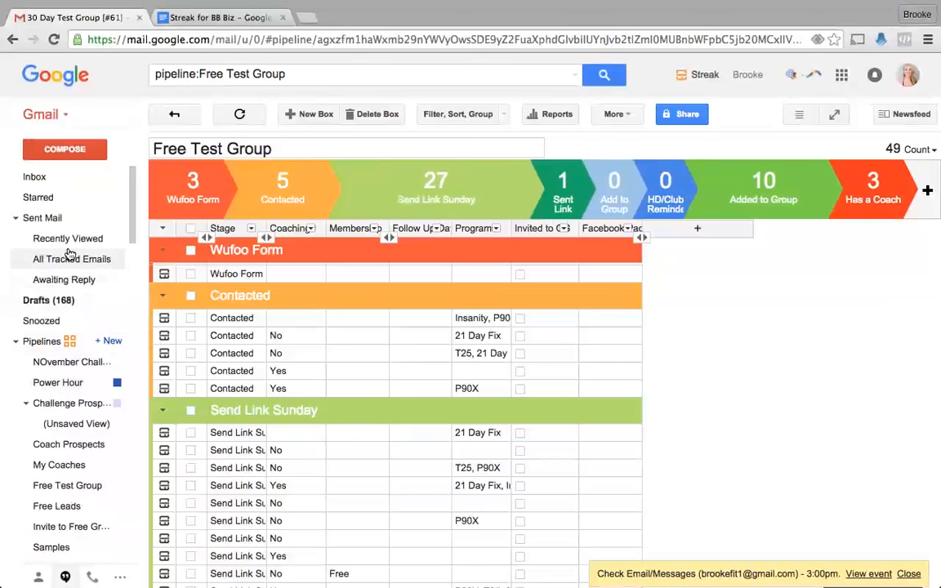
{"action": "left_click", "coordinate": [49, 178]}
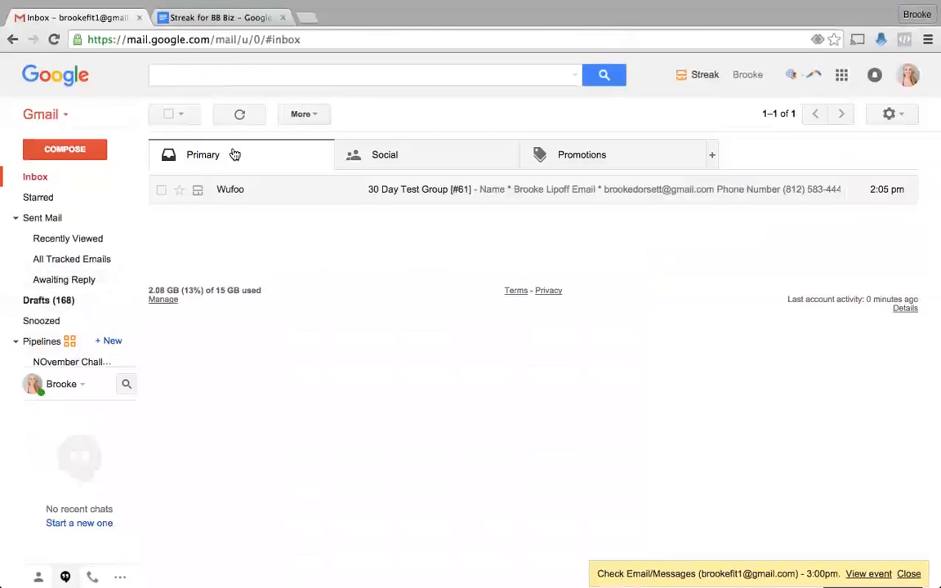
- Open the unsaved Challenge Prospects view and clear its filter
{"action": "mouse_move", "coordinate": [88, 393]}
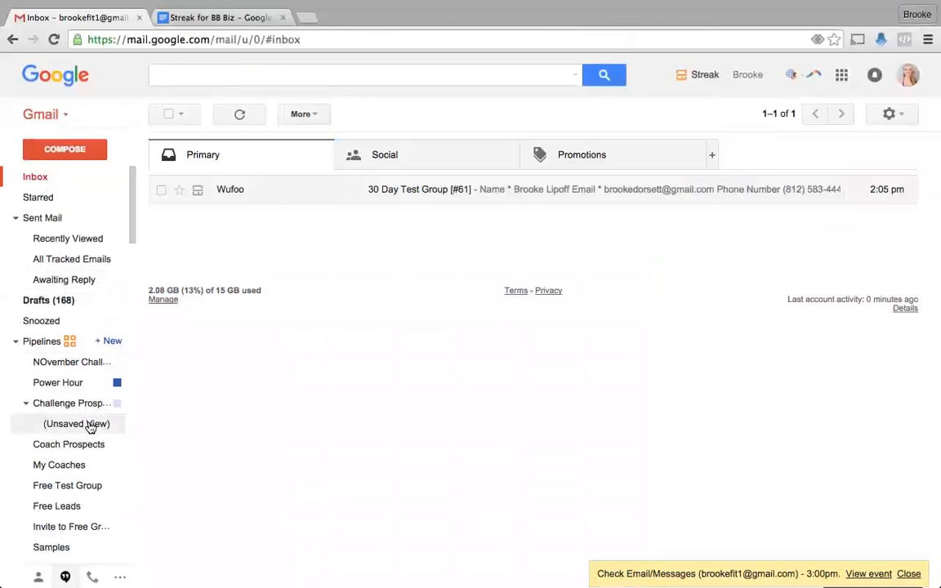
{"action": "left_click", "coordinate": [58, 424]}
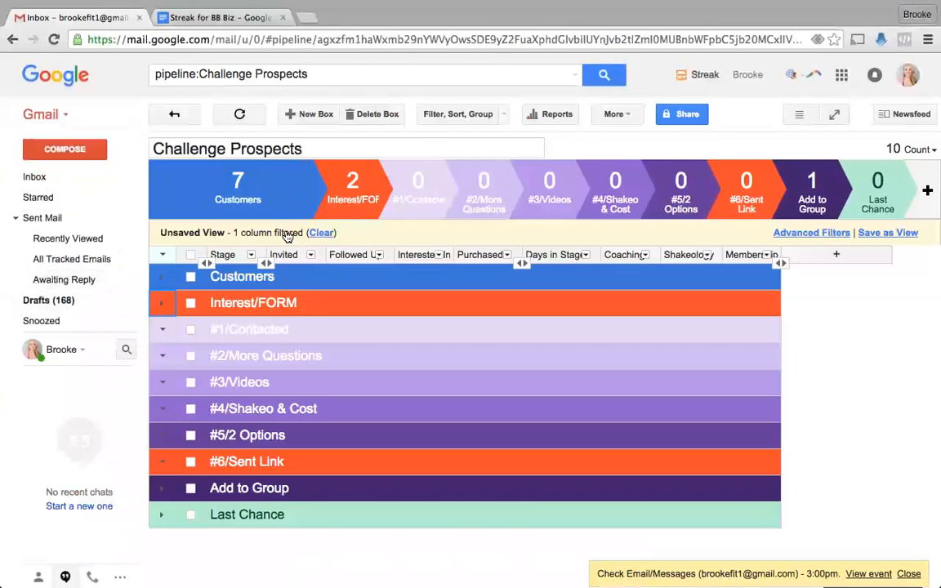
{"action": "left_click", "coordinate": [319, 233]}
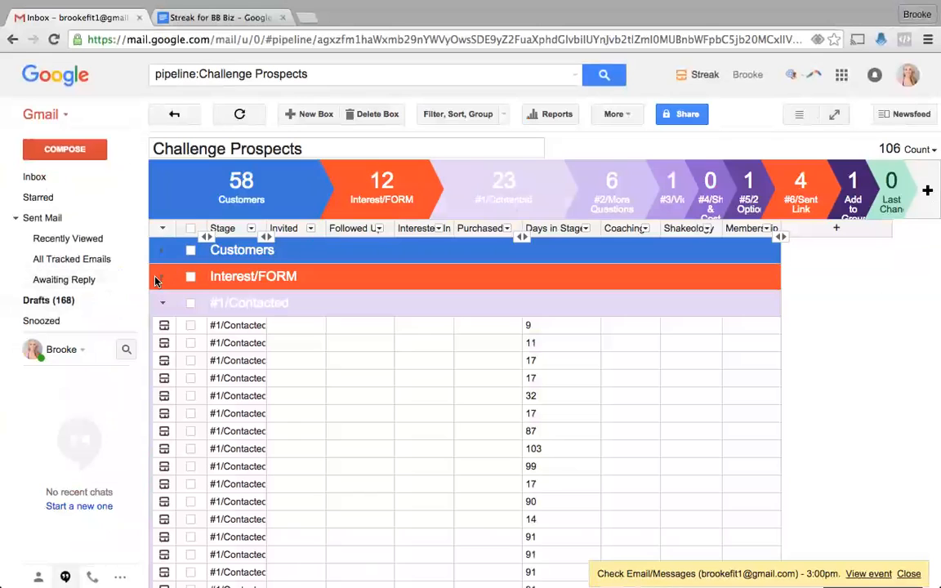
- Collapse the #1, #2, #3, #5 and #6 stage groups and expand Interest/FORM's 12 boxes
{"action": "left_click", "coordinate": [161, 303]}
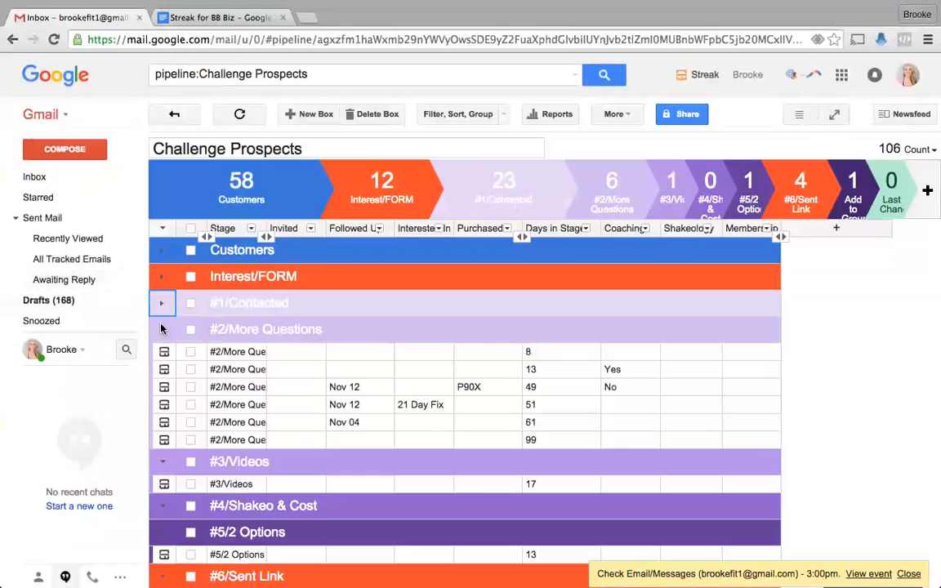
{"action": "left_click", "coordinate": [163, 330]}
{"action": "left_click", "coordinate": [162, 355]}
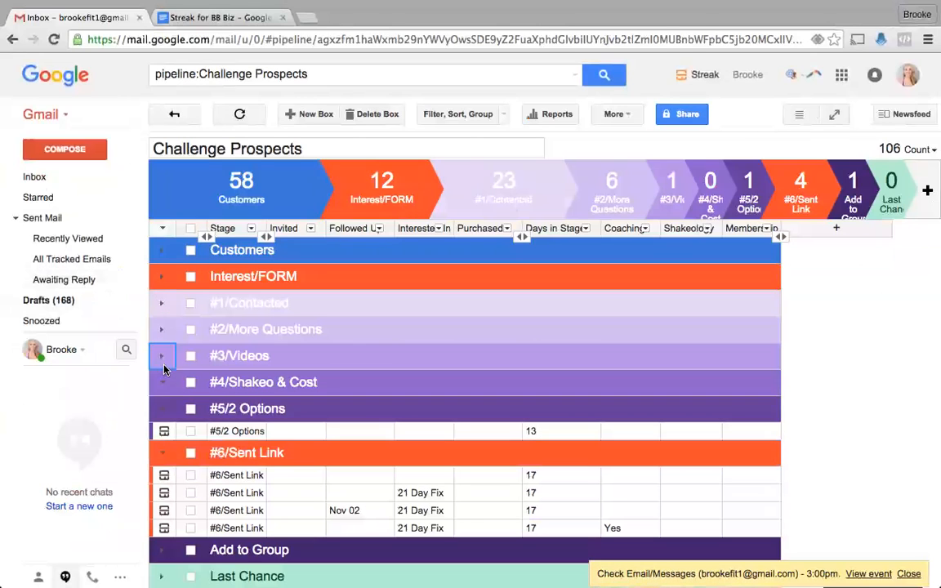
{"action": "left_click", "coordinate": [162, 409]}
{"action": "left_click", "coordinate": [163, 435]}
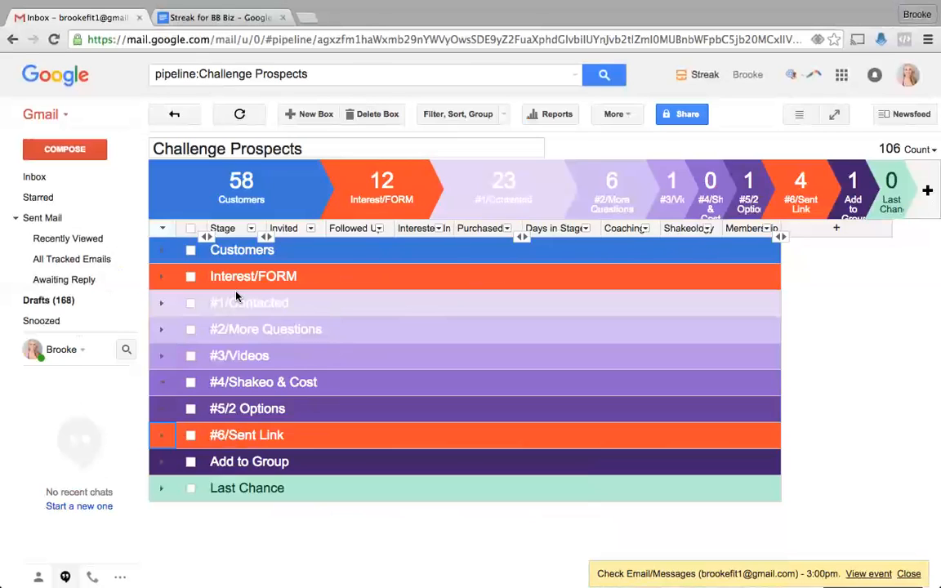
{"action": "left_click", "coordinate": [163, 276]}
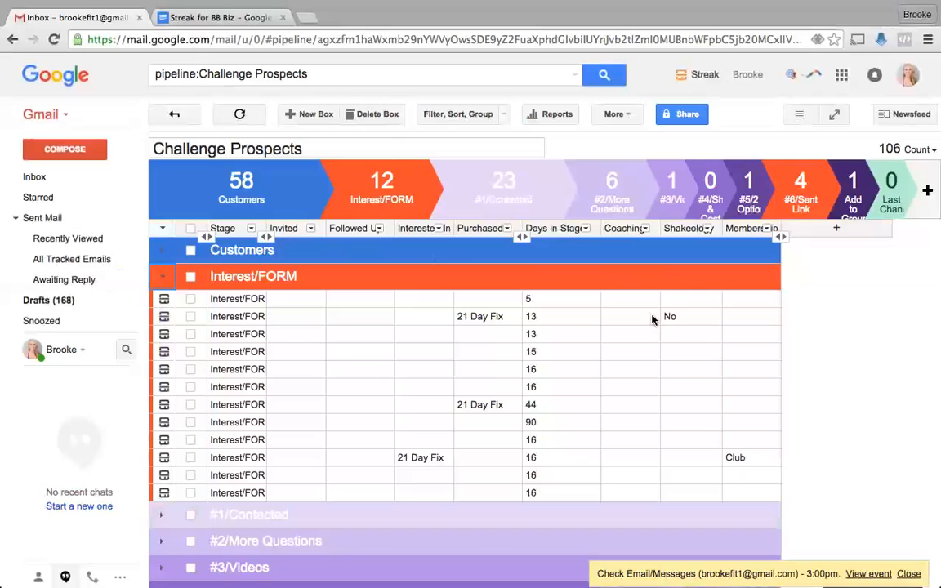
- Open the fourth box's Shakeology choices and start editing a box's Interested In value
{"action": "left_click", "coordinate": [683, 354]}
{"action": "left_click", "coordinate": [679, 353]}
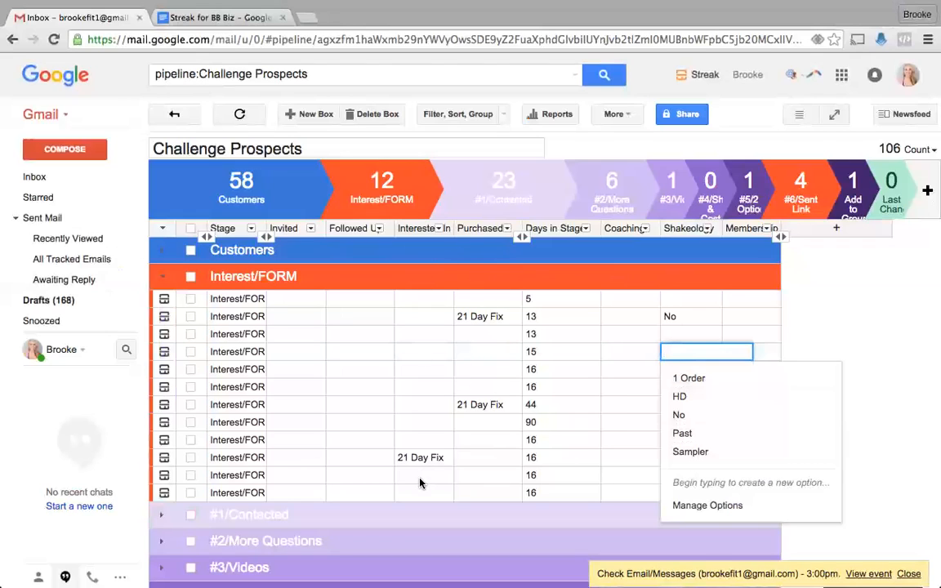
{"action": "left_click", "coordinate": [408, 439]}
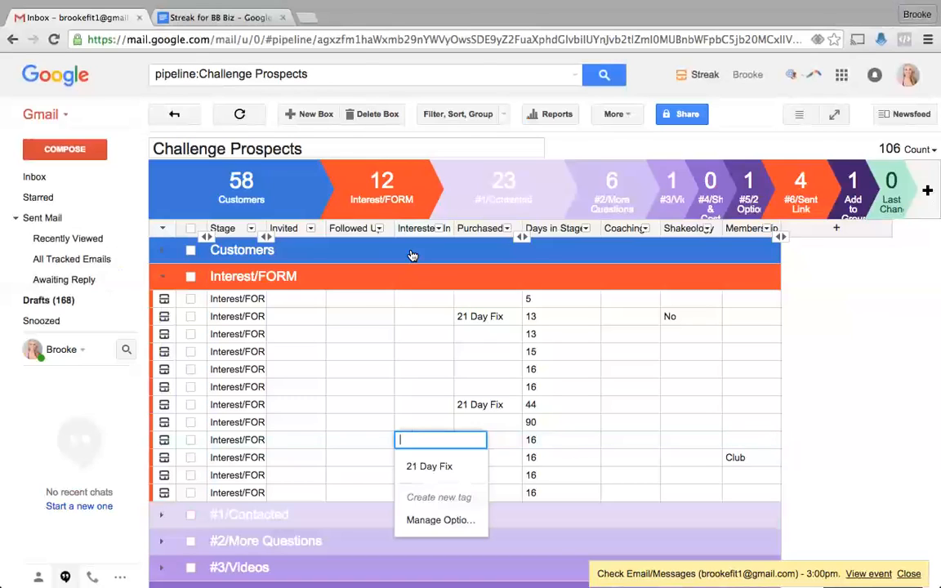
- Filter Challenge Prospects to Interested In Is Any Of 21 Day Fix, leaving 6 boxes
{"action": "left_click", "coordinate": [433, 114]}
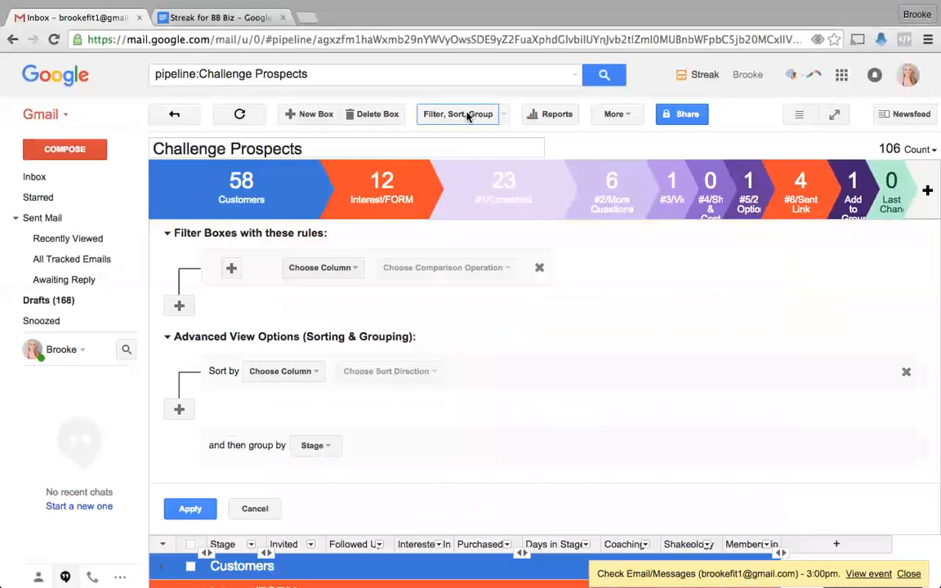
{"action": "left_click", "coordinate": [309, 268]}
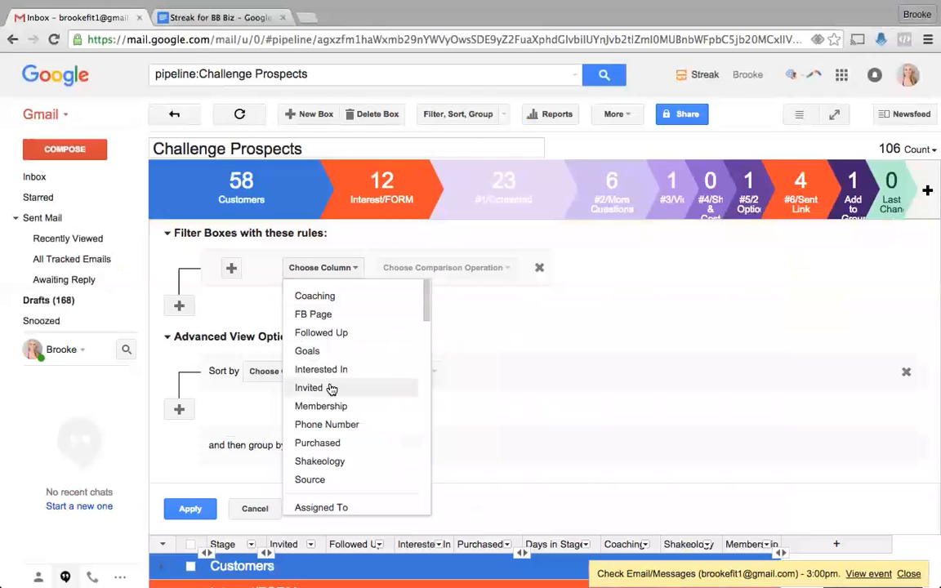
{"action": "left_click", "coordinate": [332, 443]}
{"action": "left_click", "coordinate": [326, 269]}
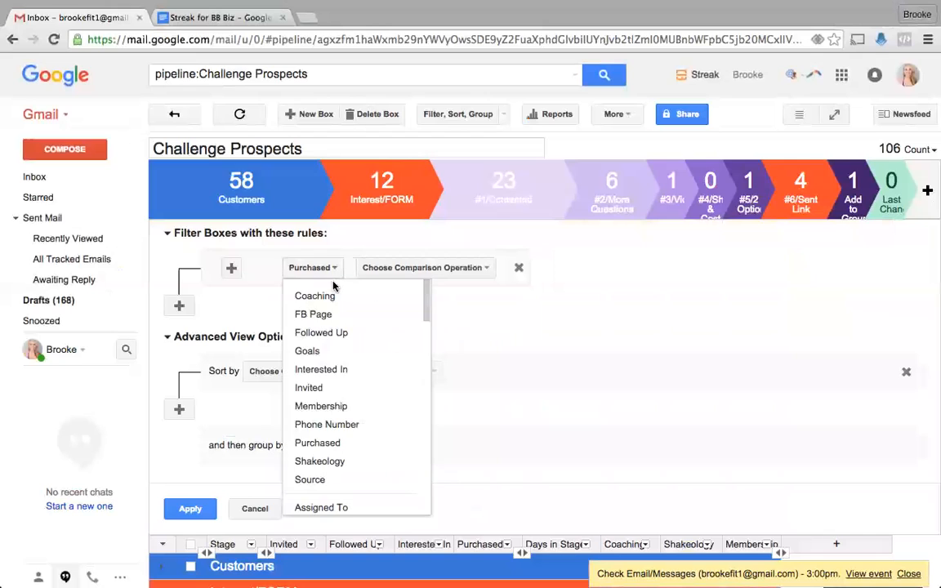
{"action": "left_click", "coordinate": [323, 369]}
{"action": "left_click", "coordinate": [403, 268]}
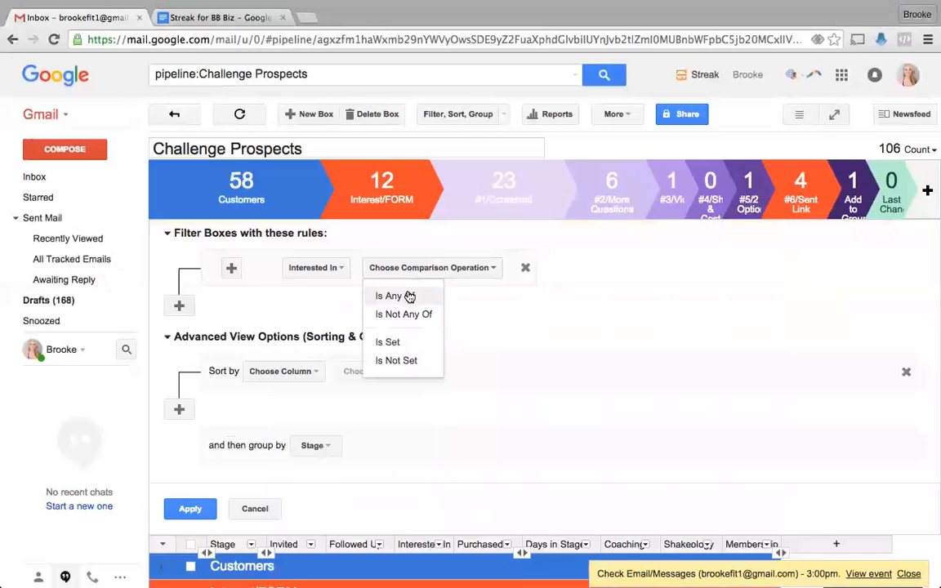
{"action": "left_click", "coordinate": [409, 296]}
{"action": "left_click", "coordinate": [472, 269]}
{"action": "left_click", "coordinate": [474, 295]}
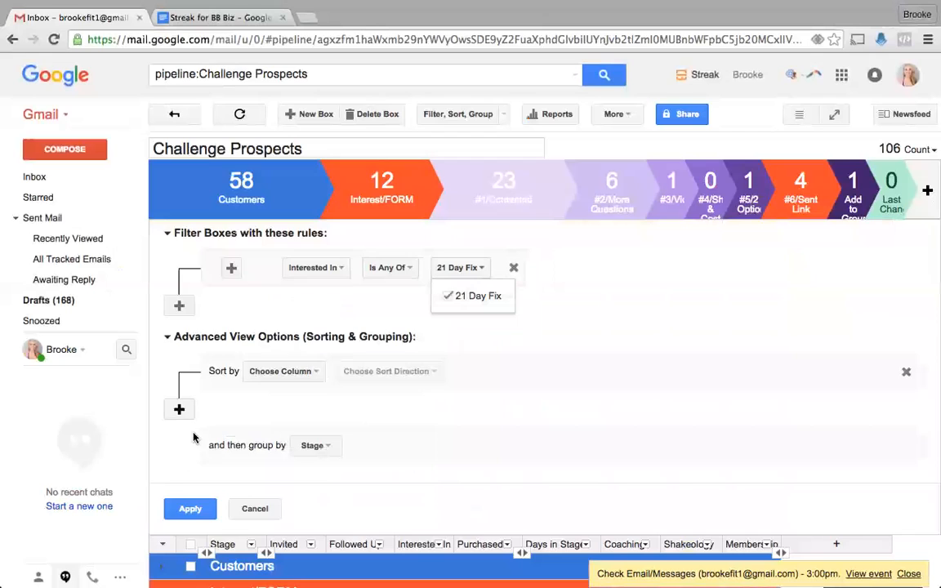
{"action": "left_click", "coordinate": [189, 507]}
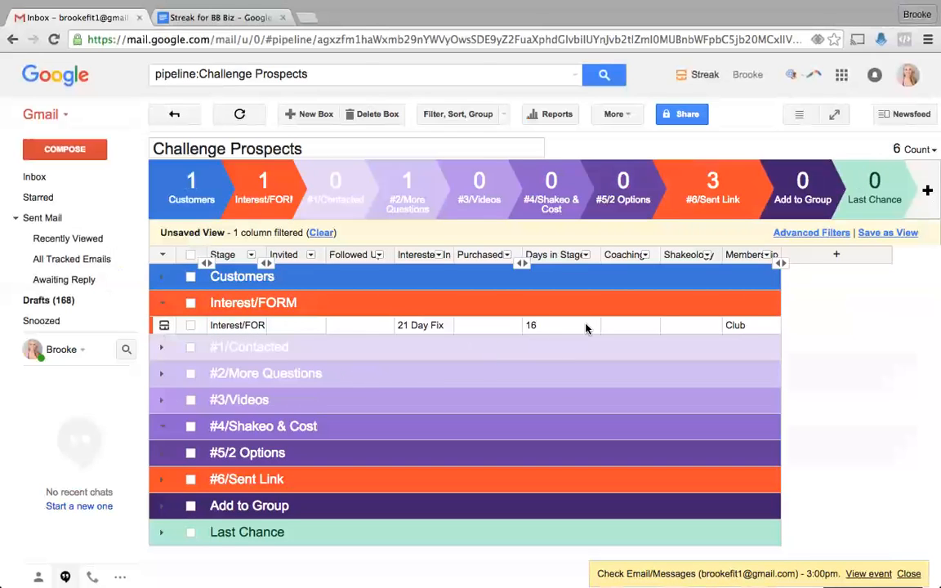
- Start editing the remaining box's Invited and Followed Up dates, then collapse Interest/FORM
{"action": "left_click", "coordinate": [294, 325]}
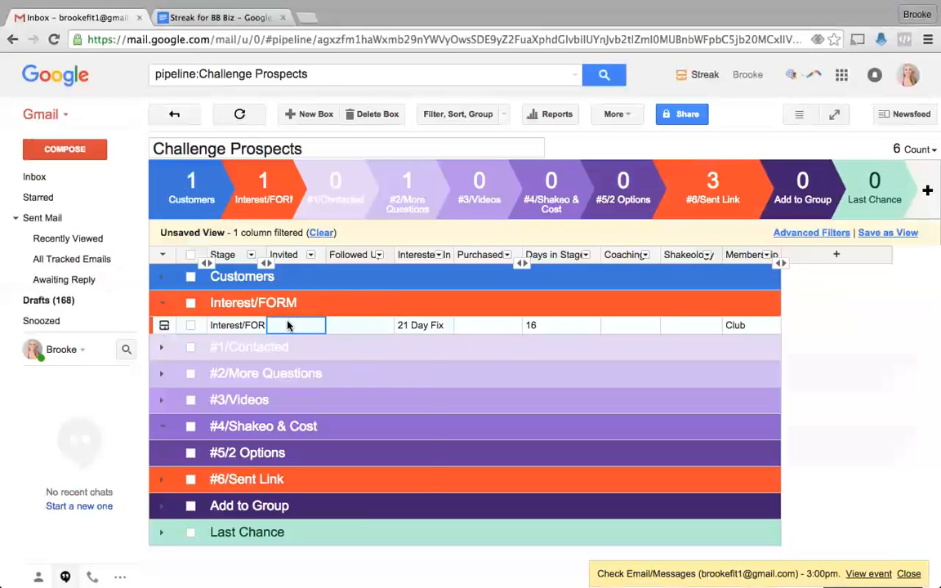
{"action": "left_click", "coordinate": [377, 325]}
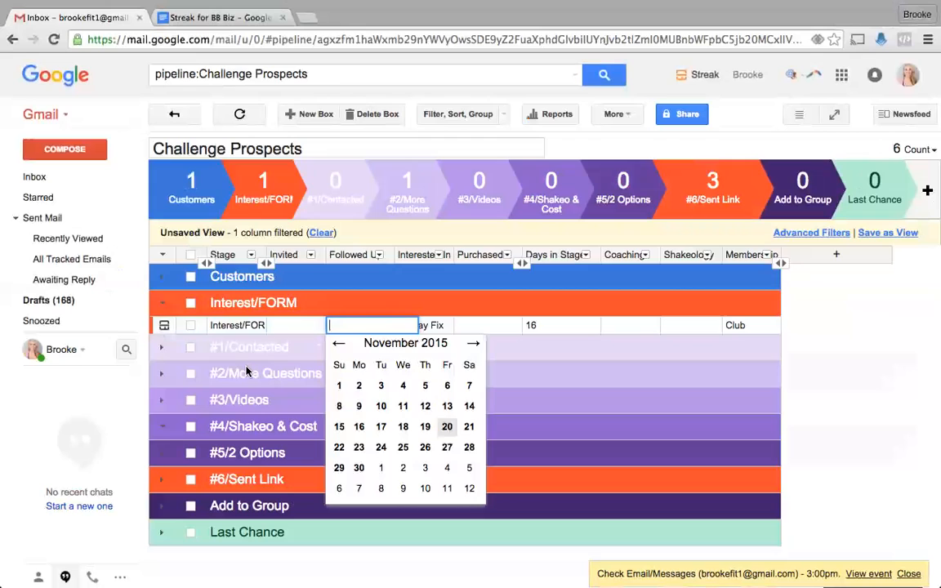
{"action": "left_click", "coordinate": [161, 302]}
{"action": "mouse_move", "coordinate": [79, 242]}
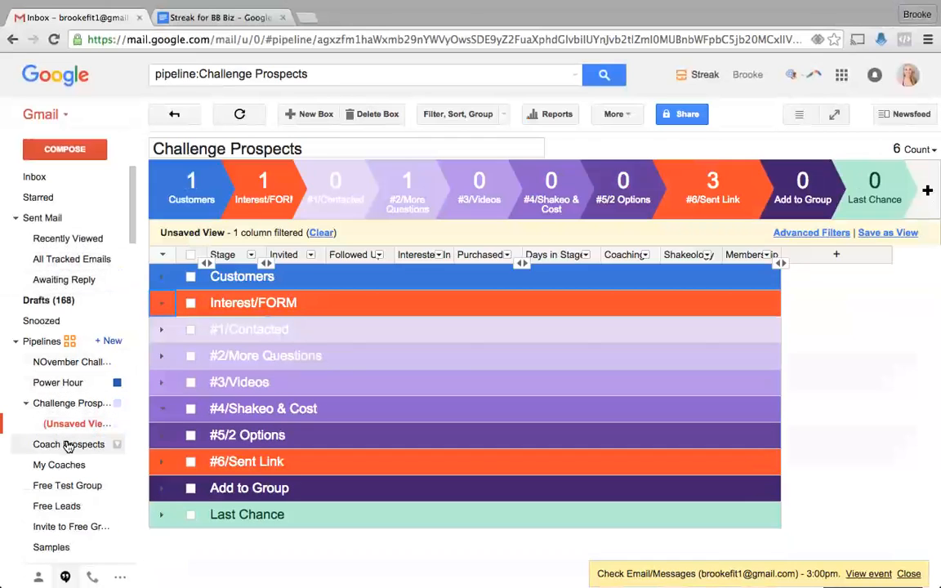
- Create a new pipeline from the Sales / CRM template and bring up the Streak for BB Biz planning doc
{"action": "left_click", "coordinate": [107, 344]}
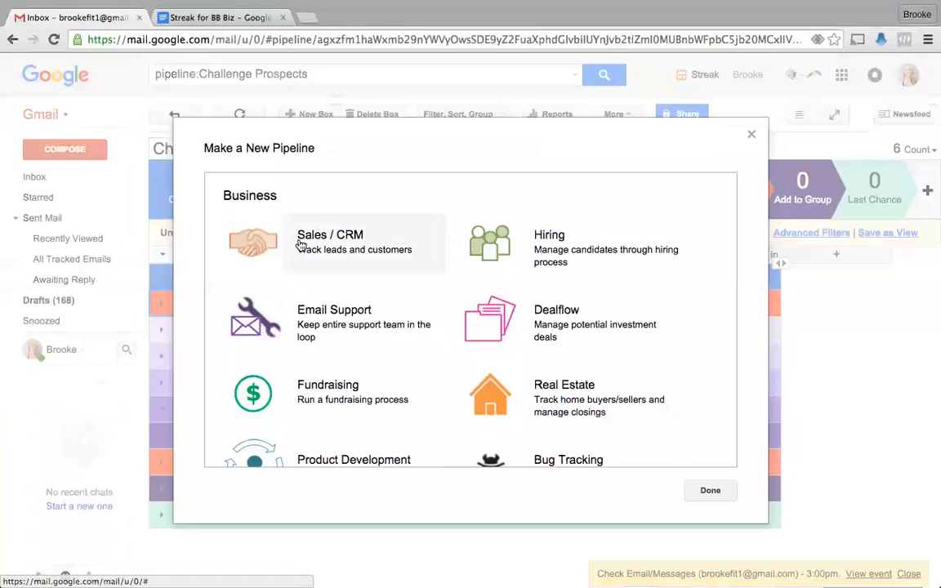
{"action": "left_click", "coordinate": [289, 245]}
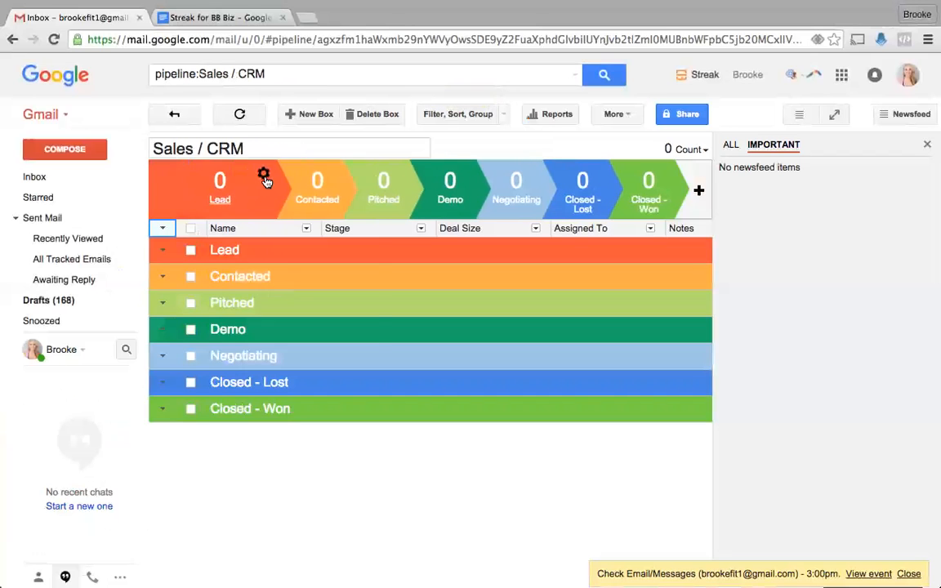
{"action": "left_click", "coordinate": [264, 176]}
{"action": "left_click", "coordinate": [217, 17]}
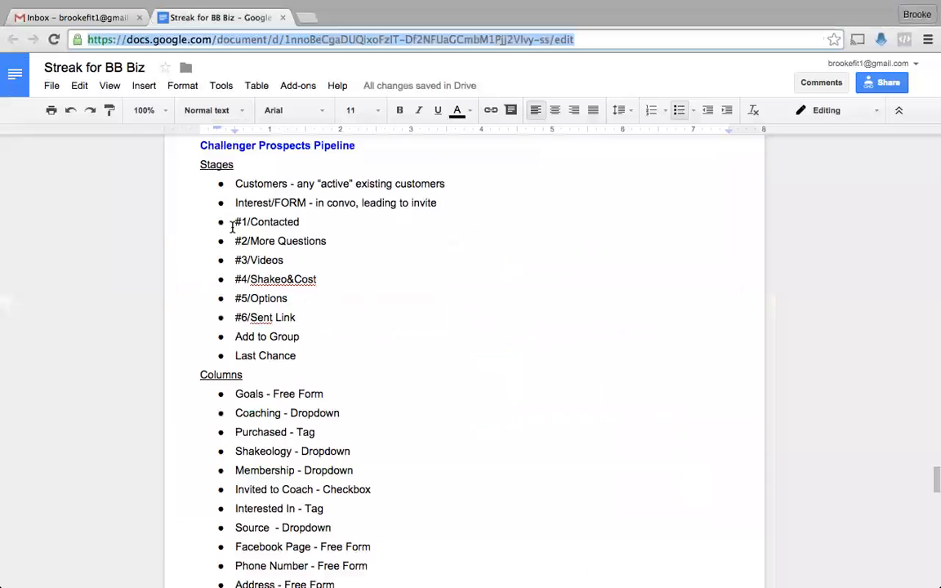
- Rename the Lead stage to Customers
{"action": "left_click", "coordinate": [105, 19]}
{"action": "left_click", "coordinate": [262, 175]}
{"action": "left_click", "coordinate": [262, 177]}
{"action": "left_click", "coordinate": [263, 177]}
{"action": "left_click", "coordinate": [281, 196]}
{"action": "type", "text": "Customers"}
{"action": "key", "text": "Return"}
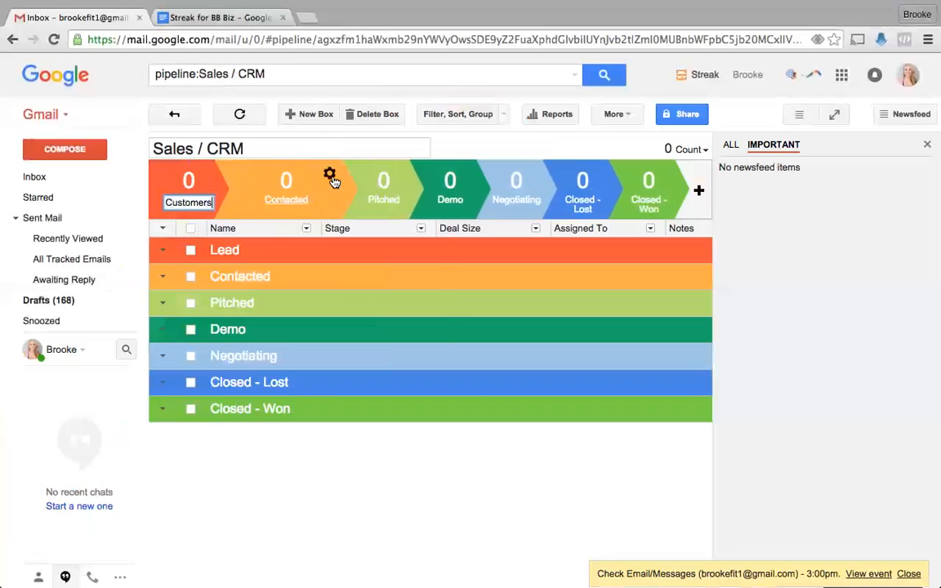
- Rename the Pitched stage to In Convo, checking the stage list in the planning doc
{"action": "left_click", "coordinate": [330, 174]}
{"action": "left_click", "coordinate": [337, 198]}
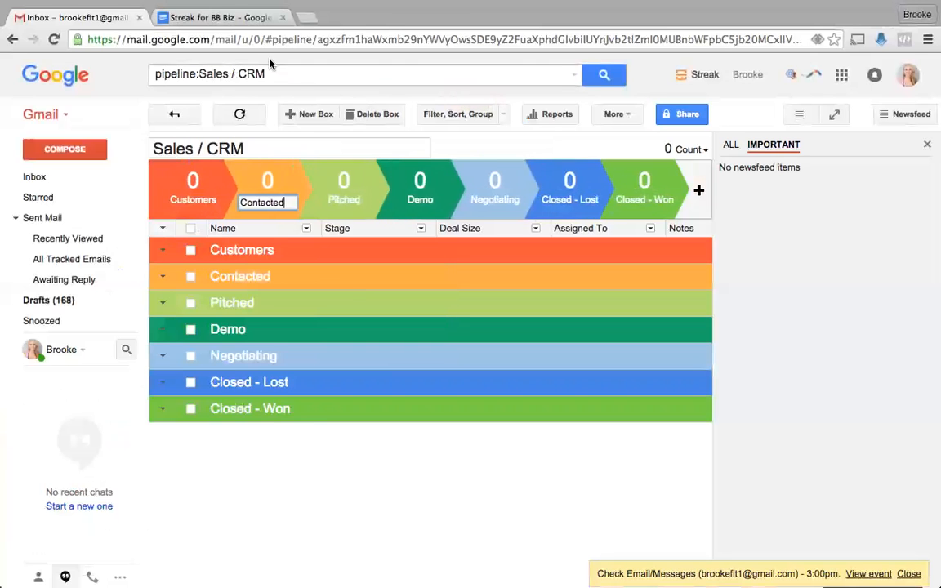
{"action": "left_click", "coordinate": [229, 20]}
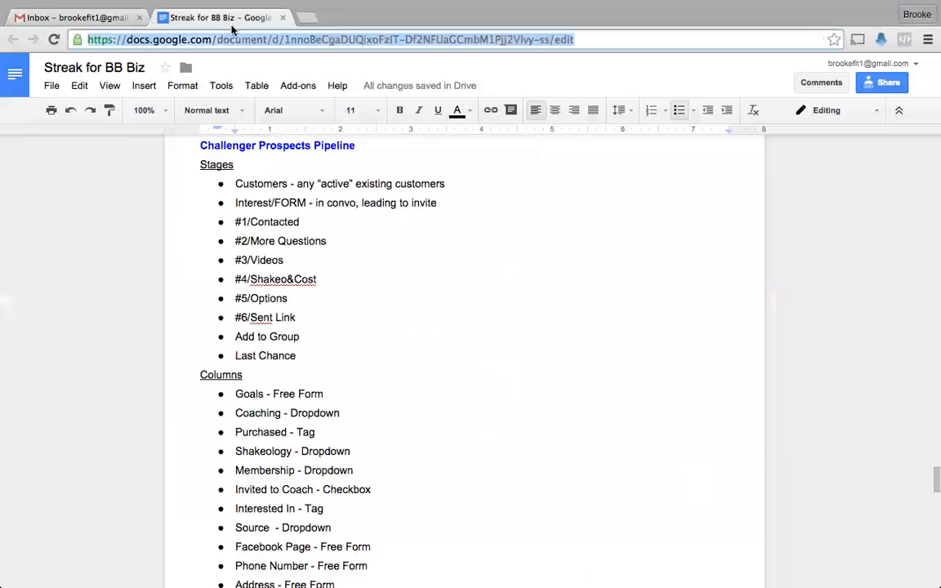
{"action": "left_click", "coordinate": [120, 22]}
{"action": "left_click", "coordinate": [395, 173]}
{"action": "left_click", "coordinate": [413, 198]}
{"action": "key", "text": "Escape"}
{"action": "left_click", "coordinate": [396, 173]}
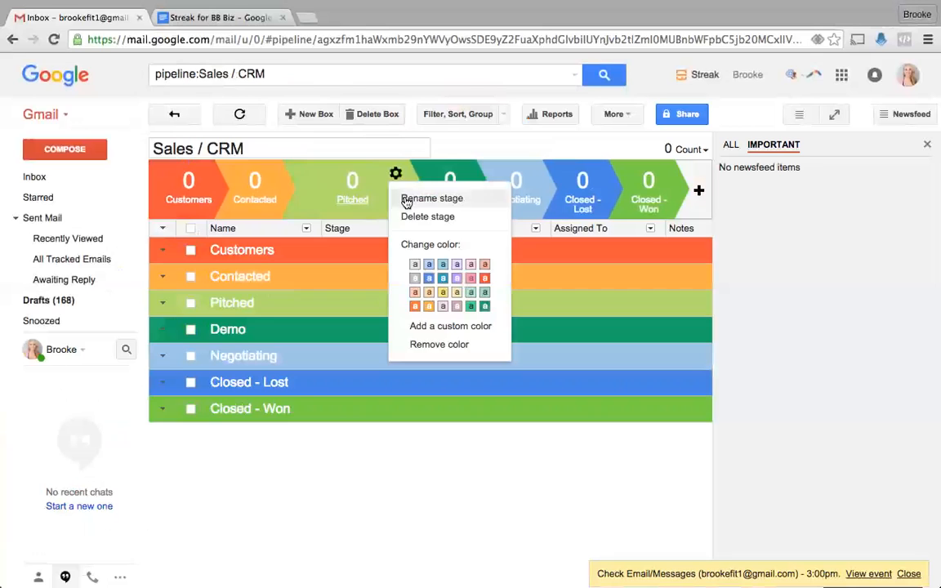
{"action": "left_click", "coordinate": [412, 198]}
{"action": "type", "text": "In C"}
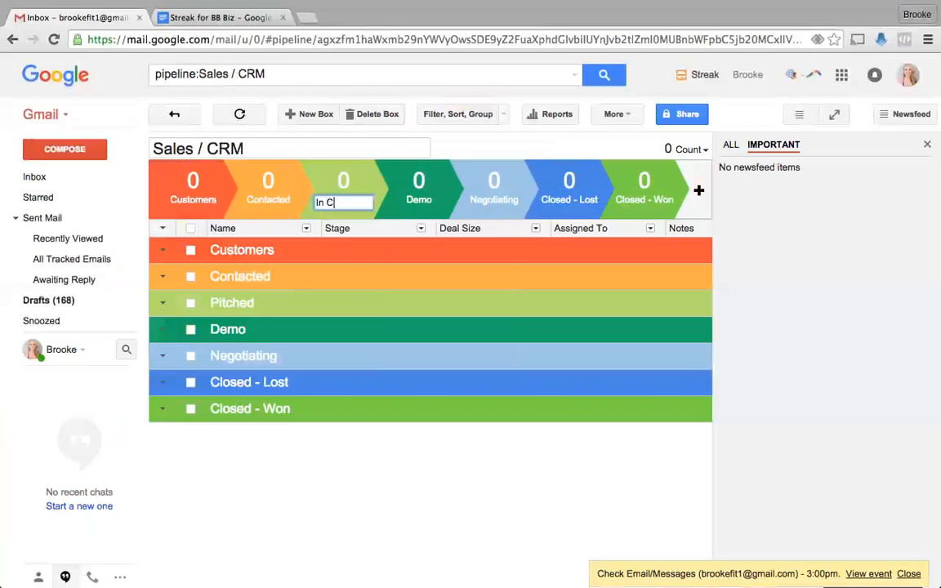
{"action": "type", "text": "onvo"}
{"action": "left_click", "coordinate": [190, 18]}
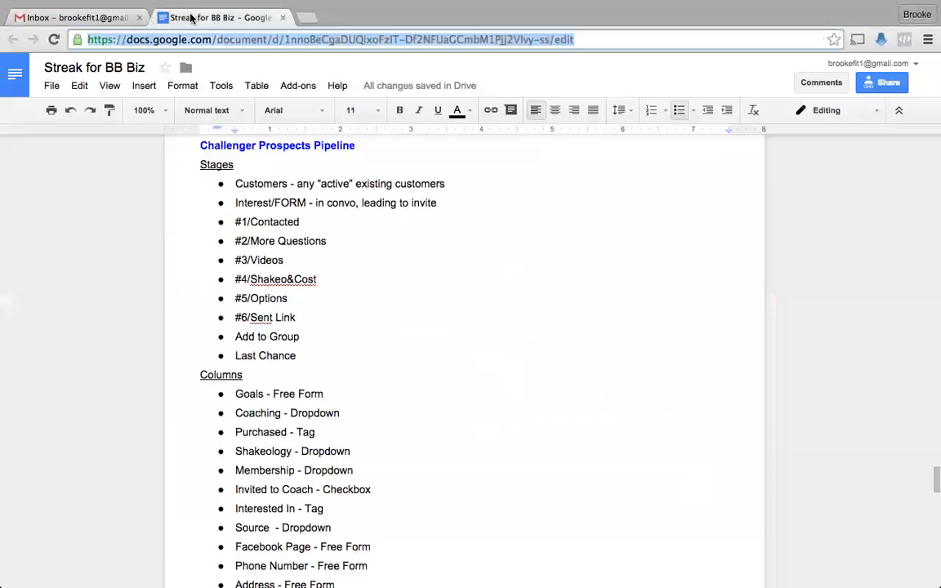
{"action": "left_click", "coordinate": [109, 20]}
- Rename the Demo stage to Sent Link
{"action": "left_click", "coordinate": [462, 175]}
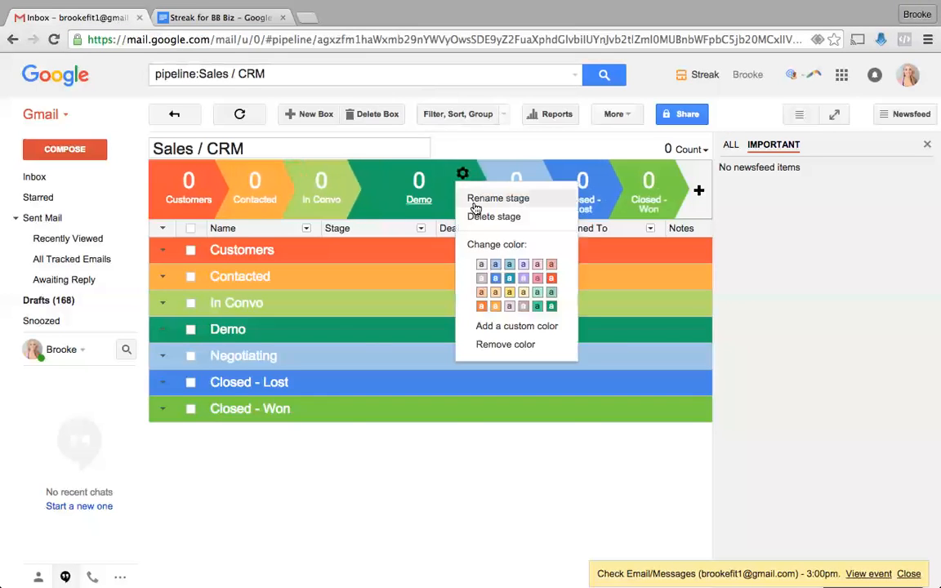
{"action": "left_click", "coordinate": [480, 200]}
{"action": "double_click", "coordinate": [403, 203]}
{"action": "type", "text": "Sent Link"}
{"action": "key", "text": "Return"}
{"action": "left_click", "coordinate": [196, 17]}
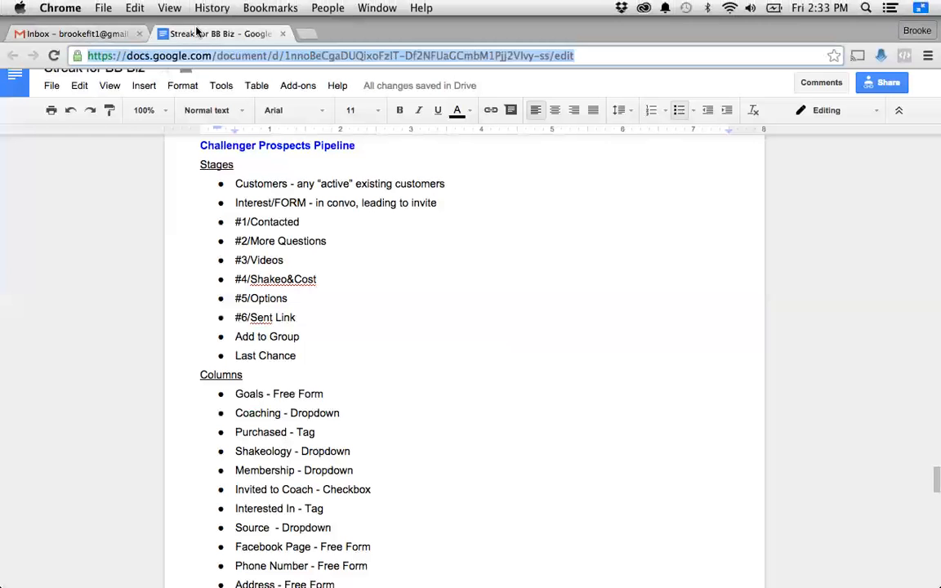
{"action": "left_click", "coordinate": [111, 22]}
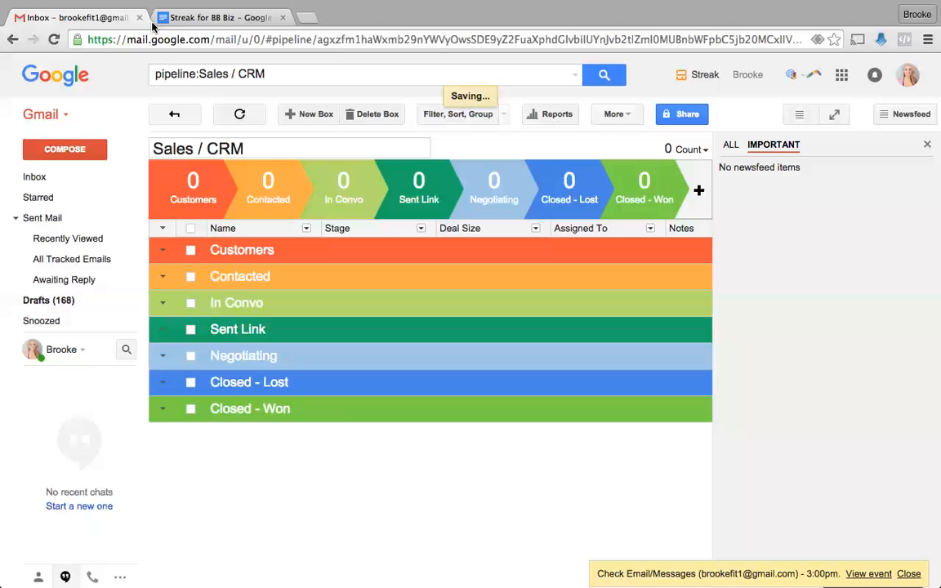
- Rename the Negotiating and Closed - Lost stages to Add to Group and Last Chance
{"action": "left_click", "coordinate": [528, 174]}
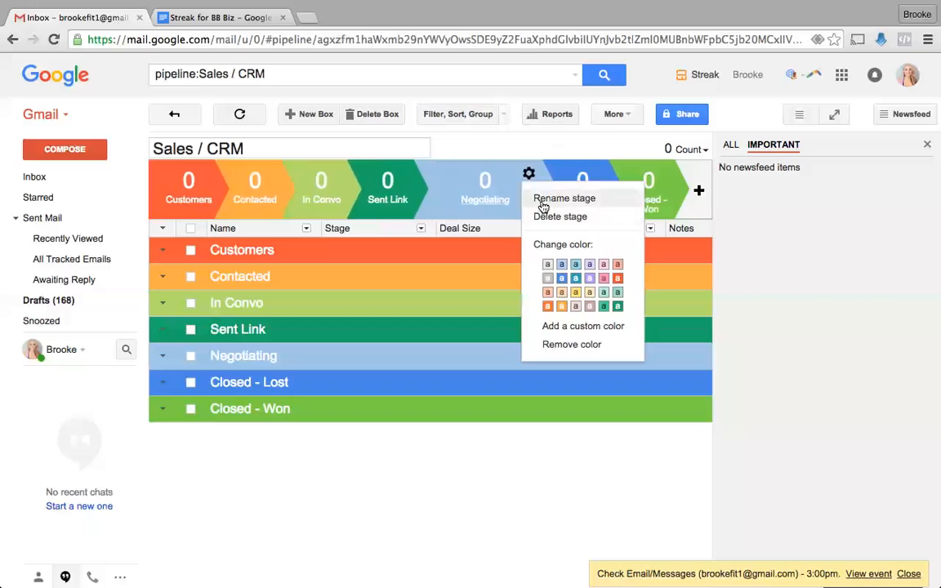
{"action": "left_click", "coordinate": [541, 198]}
{"action": "key", "text": "super+a"}
{"action": "type", "text": "A"}
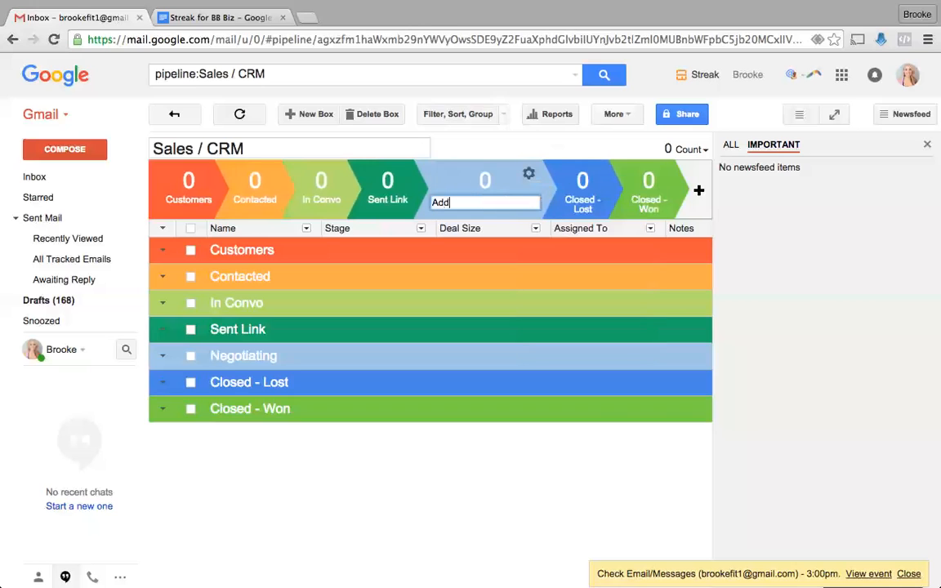
{"action": "left_click", "coordinate": [594, 174]}
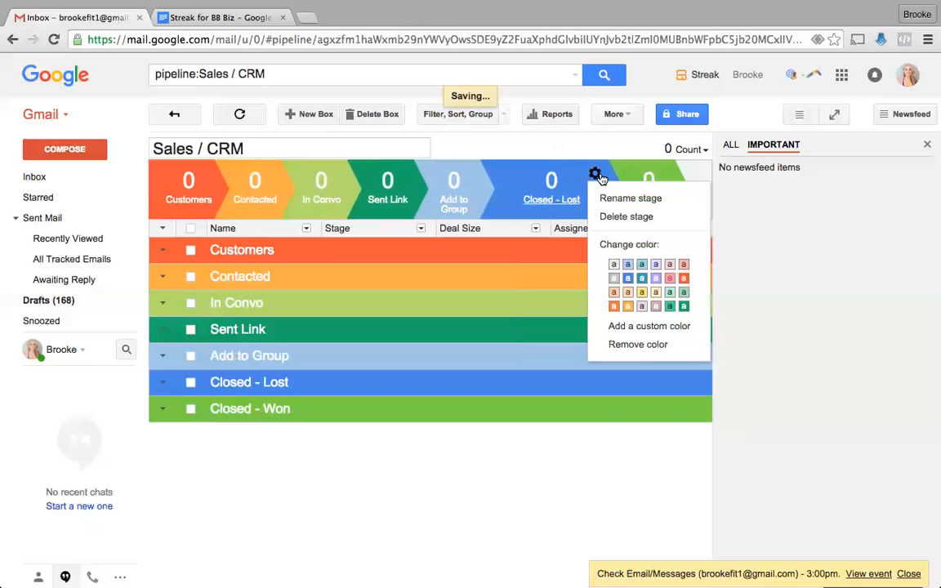
{"action": "left_click", "coordinate": [618, 195]}
{"action": "key", "text": "super+a"}
{"action": "type", "text": "L"}
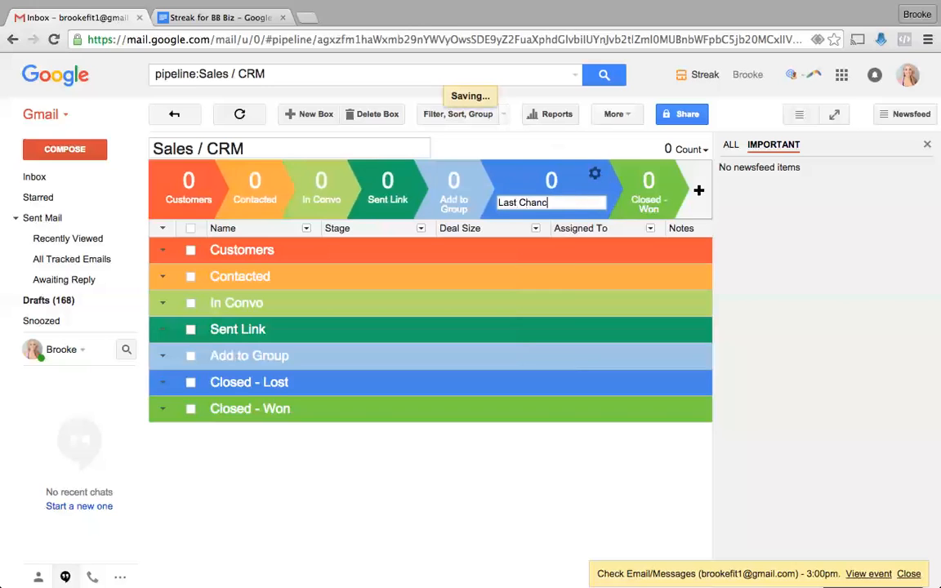
- Rename the Closed - Won stage to Invite to Free Group
{"action": "left_click", "coordinate": [662, 173]}
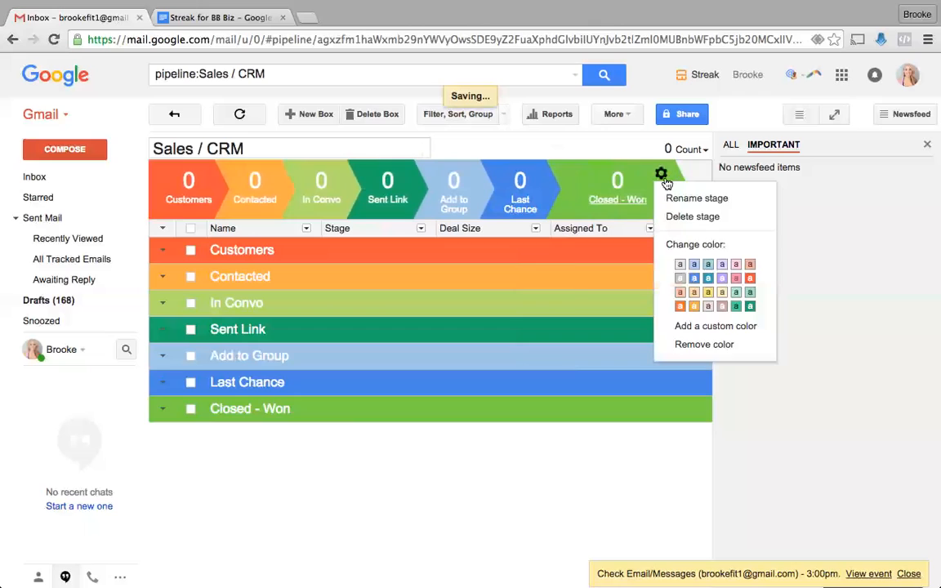
{"action": "left_click", "coordinate": [683, 197]}
{"action": "key", "text": "super+a"}
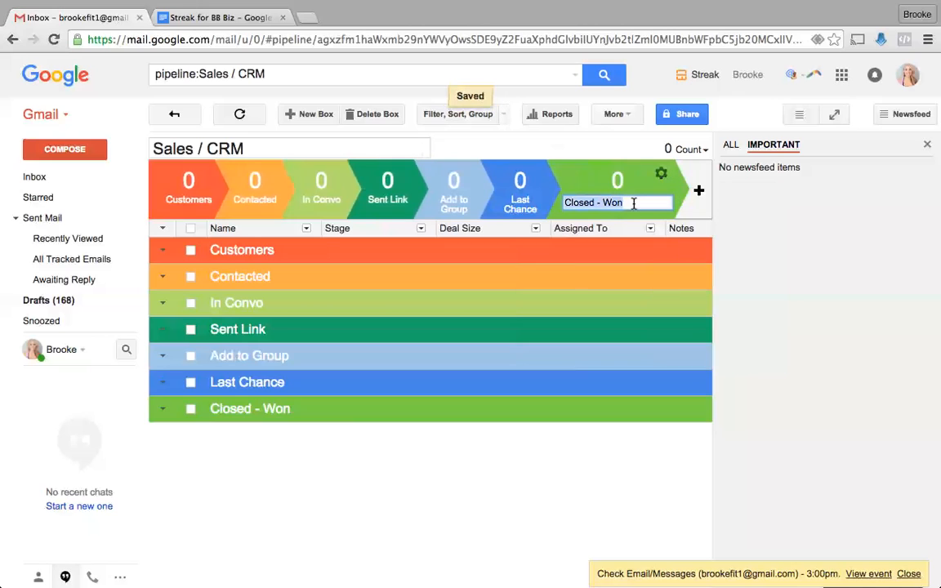
{"action": "type", "text": "Invite t"}
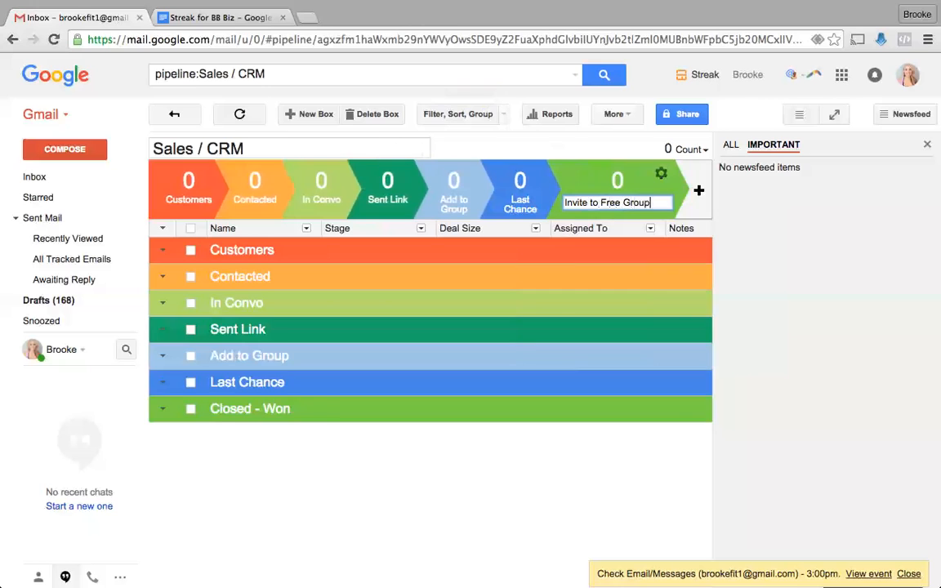
{"action": "type", "text": "o Free Group"}
{"action": "key", "text": "Return"}
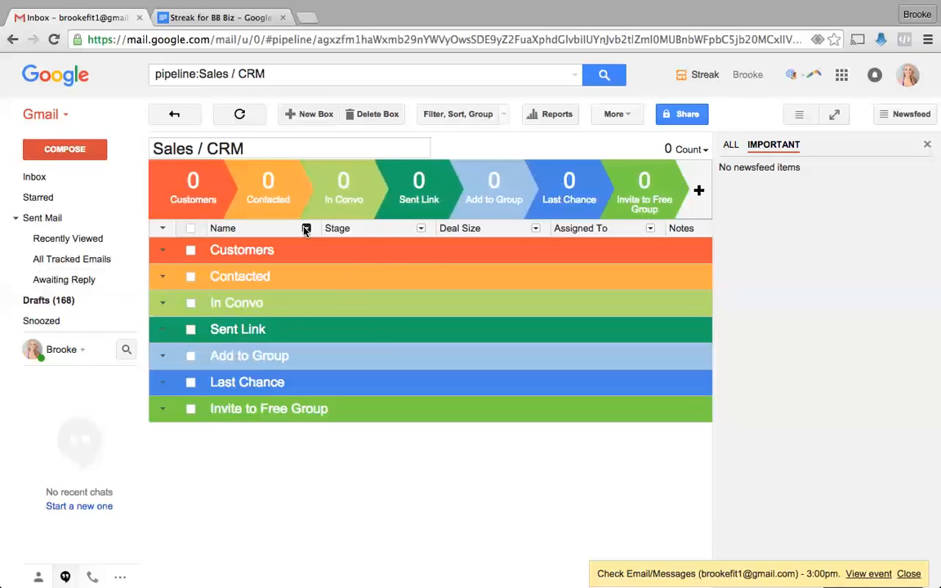
- Narrow the Name and Stage columns and delete the Deal Size column
{"action": "left_click_drag", "start_coordinate": [317, 230], "coordinate": [261, 231]}
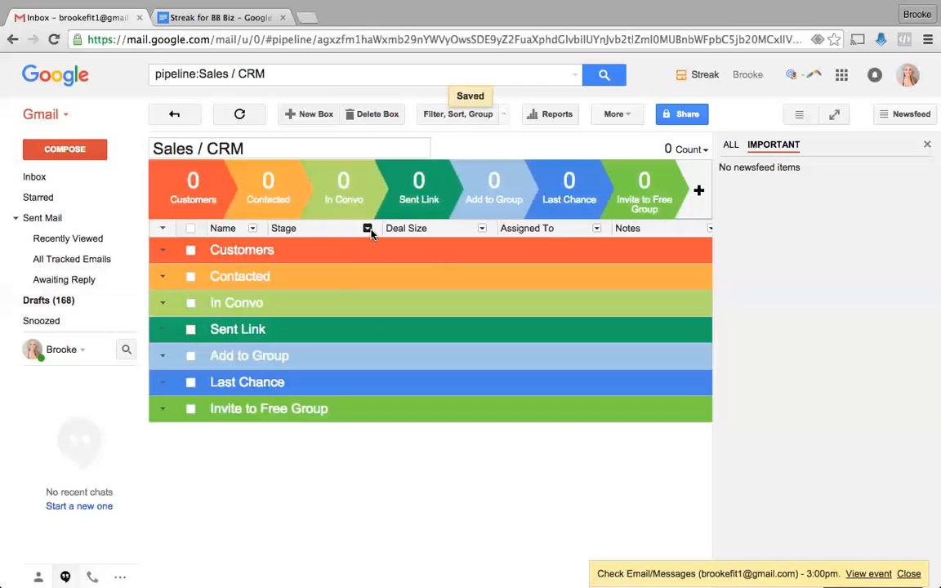
{"action": "left_click_drag", "start_coordinate": [377, 228], "coordinate": [335, 228]}
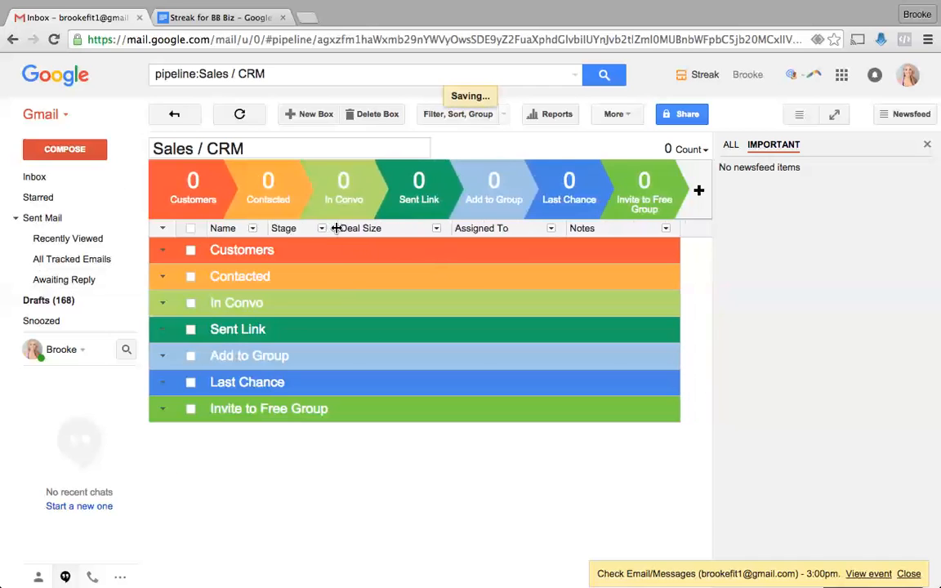
{"action": "left_click", "coordinate": [436, 228]}
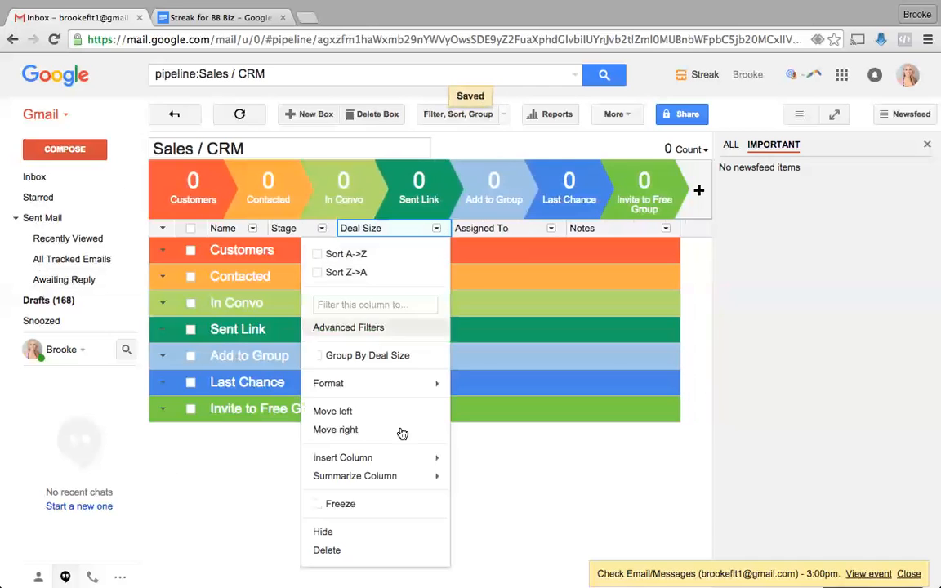
{"action": "left_click", "coordinate": [351, 552]}
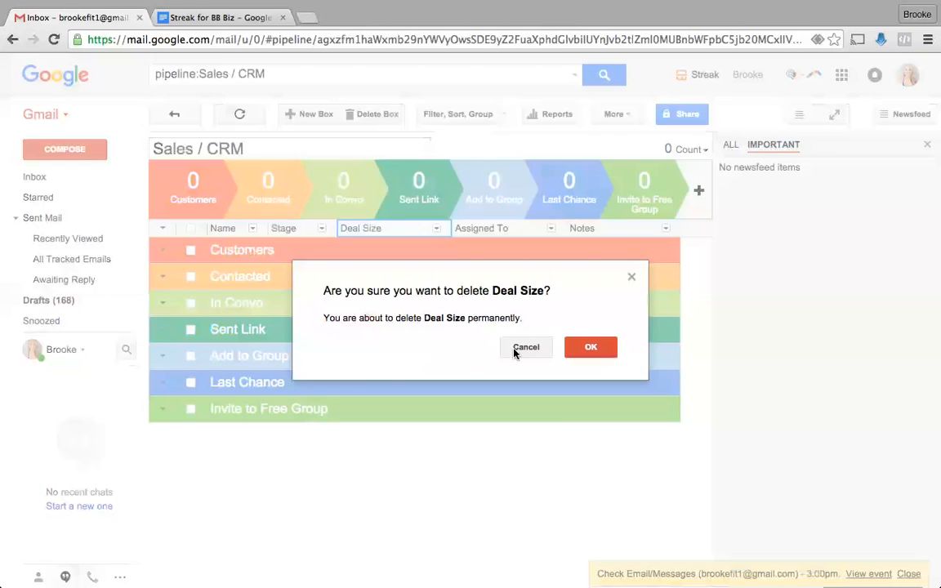
{"action": "left_click", "coordinate": [575, 348]}
- Remove the Assigned To column, hide the Notes column, and review the planning doc
{"action": "left_click", "coordinate": [436, 228]}
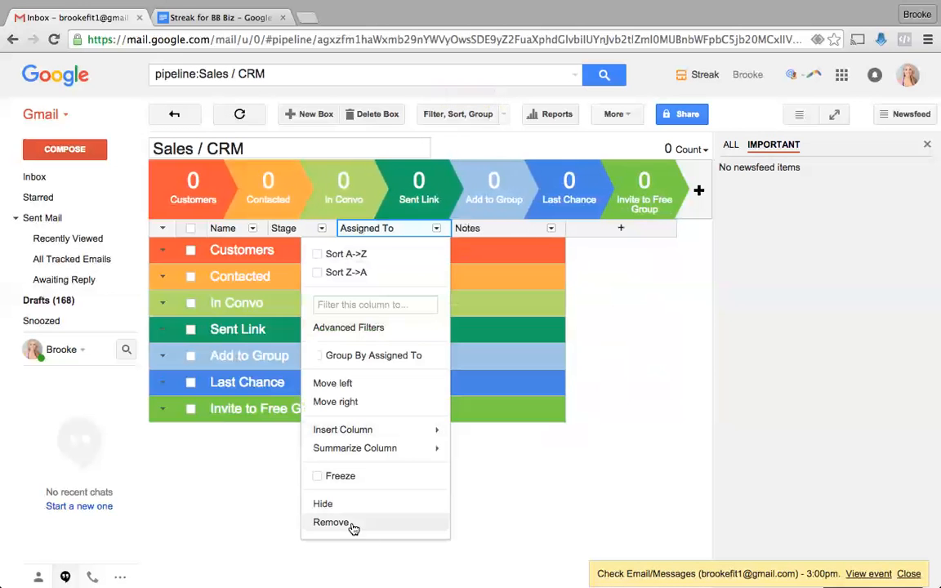
{"action": "left_click", "coordinate": [351, 525]}
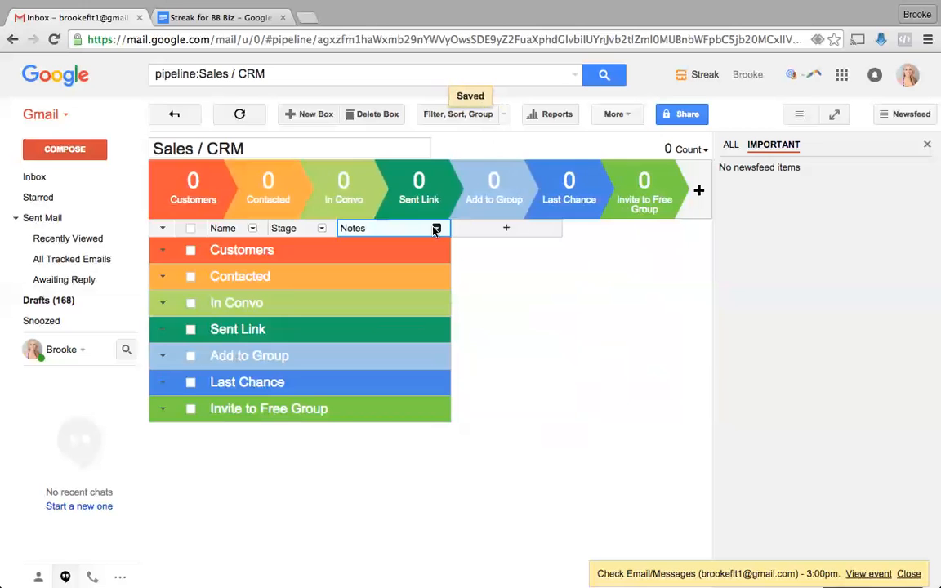
{"action": "left_click", "coordinate": [436, 228]}
{"action": "left_click", "coordinate": [327, 512]}
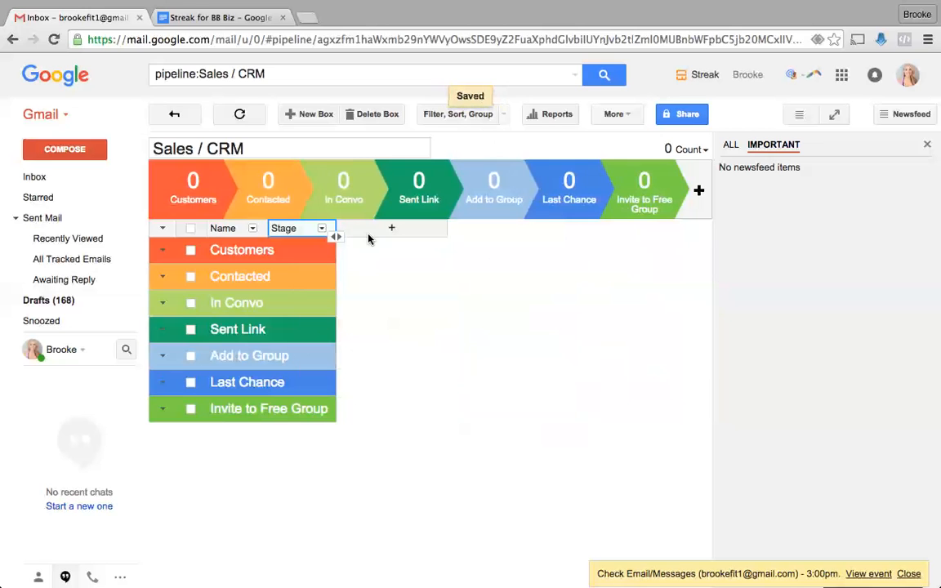
{"action": "left_click", "coordinate": [206, 18]}
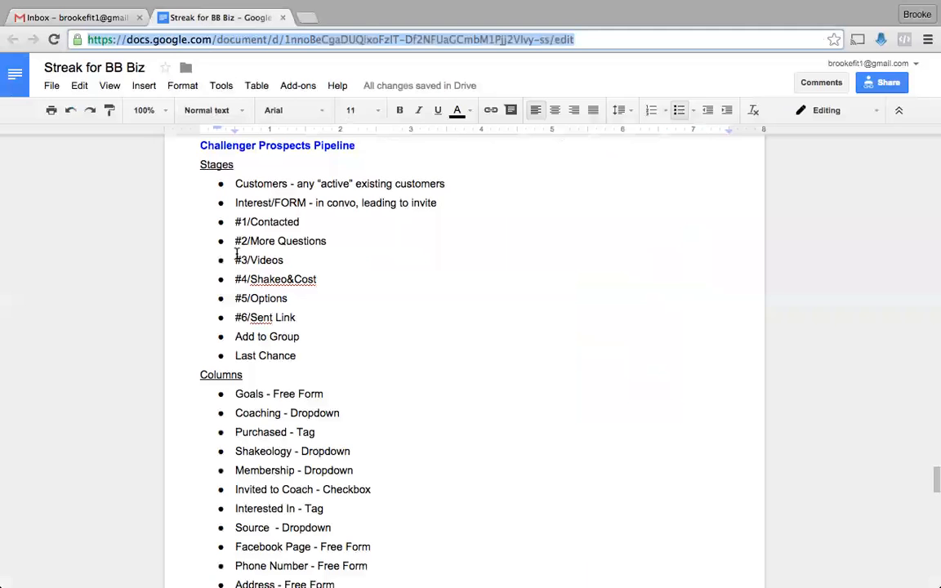
{"action": "scroll", "coordinate": [258, 374], "scroll_direction": "down", "scroll_amount": 3}
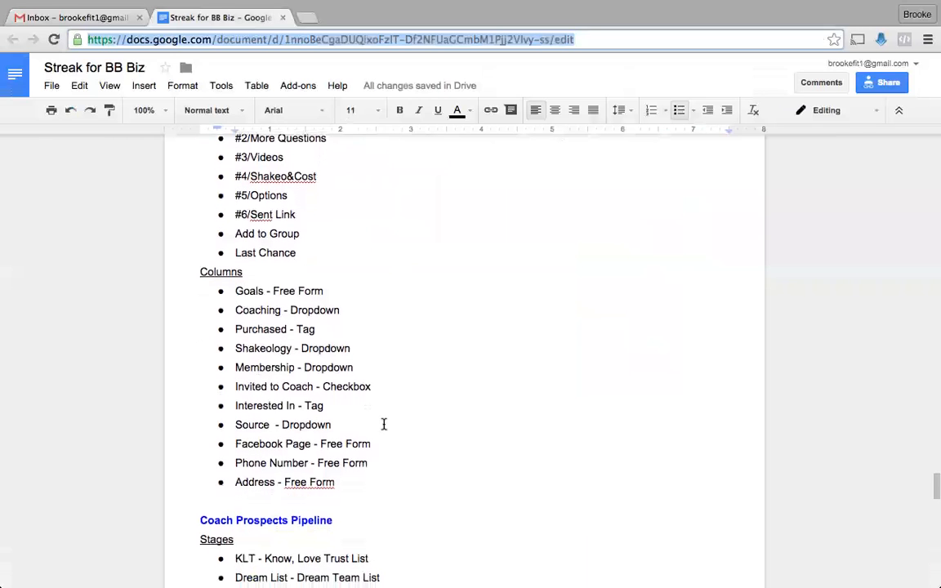
{"action": "left_click", "coordinate": [91, 17]}
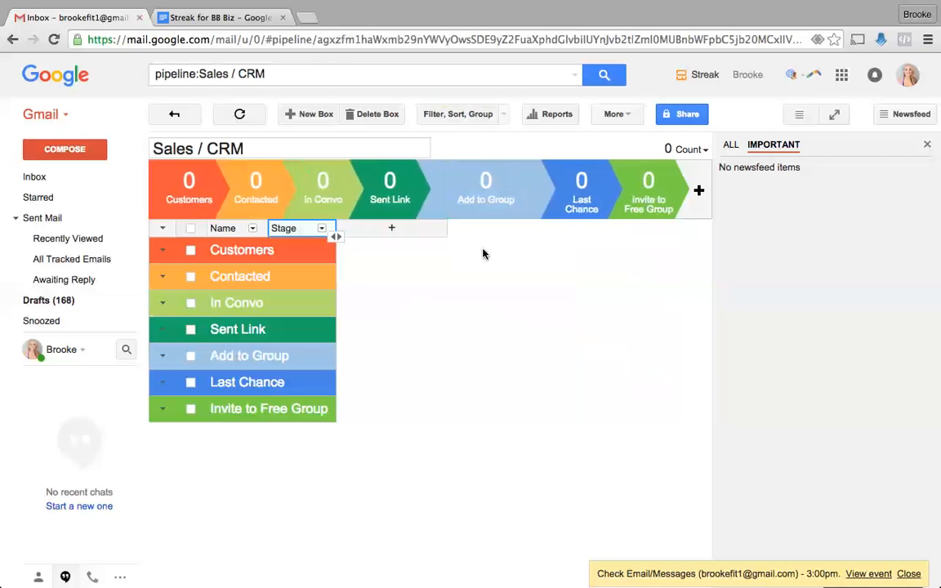
- Add a narrow free-form Goals column after Stage
{"action": "left_click", "coordinate": [391, 227]}
{"action": "left_click", "coordinate": [383, 254]}
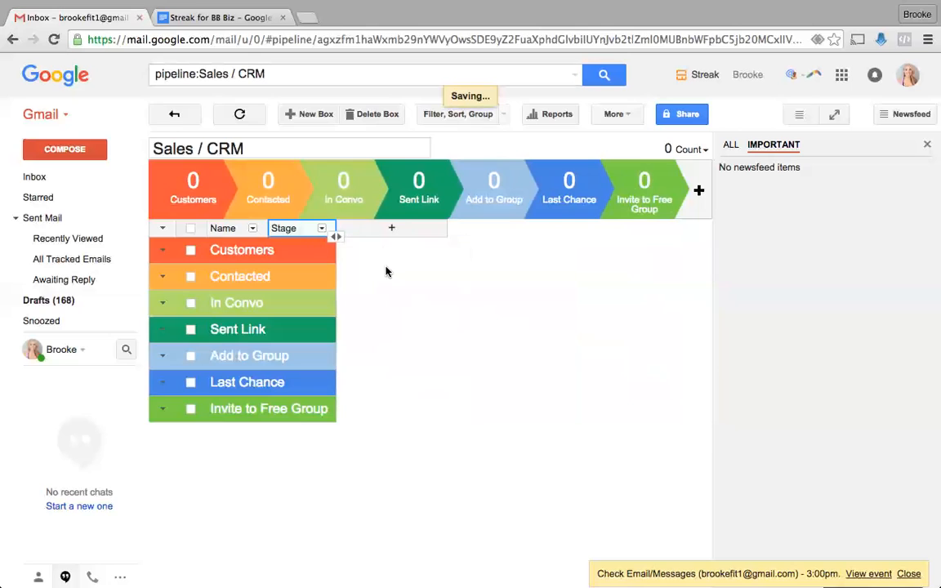
{"action": "type", "text": "Goals"}
{"action": "key", "text": "Return"}
{"action": "left_click_drag", "start_coordinate": [451, 232], "coordinate": [400, 232]}
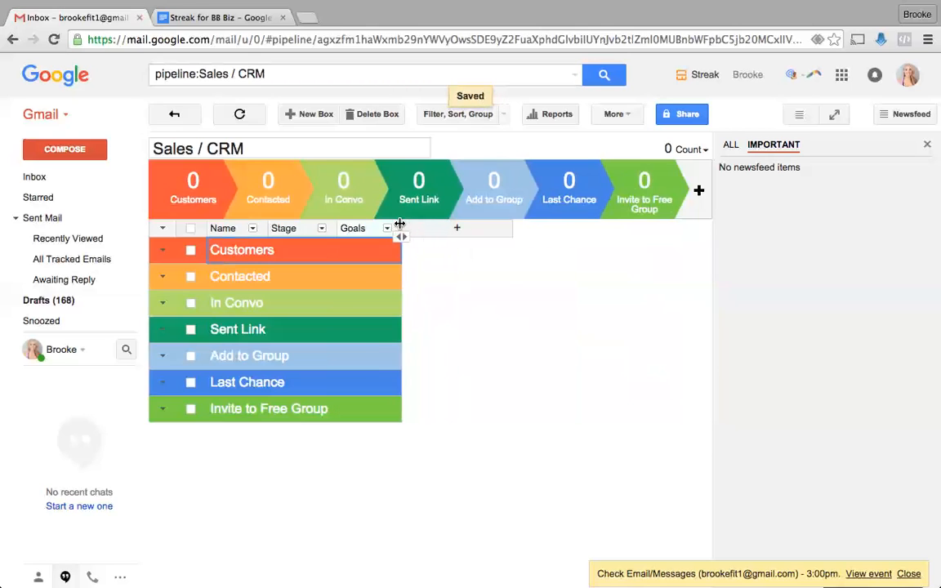
{"action": "left_click", "coordinate": [200, 19]}
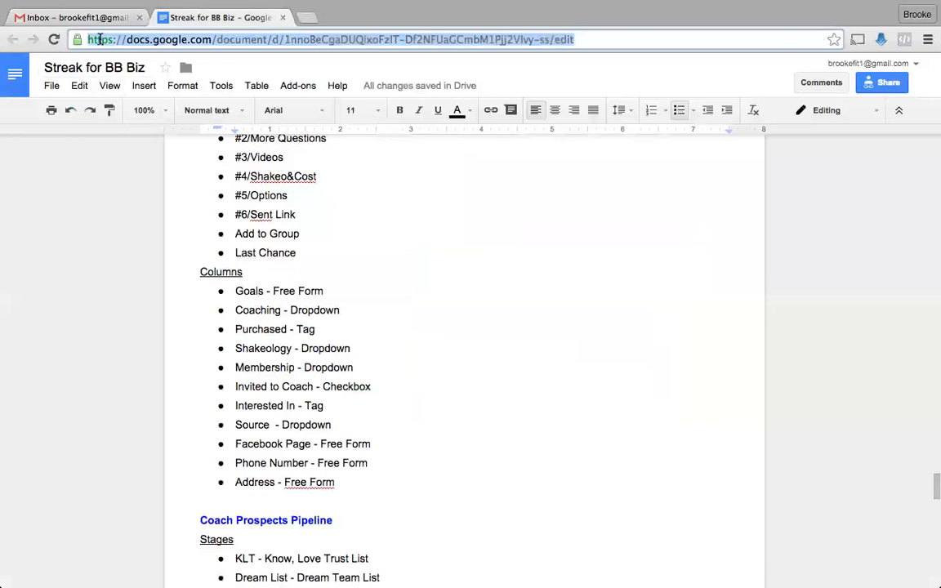
{"action": "left_click", "coordinate": [86, 18]}
- Add a narrow dropdown column named Coaching
{"action": "left_click", "coordinate": [457, 228]}
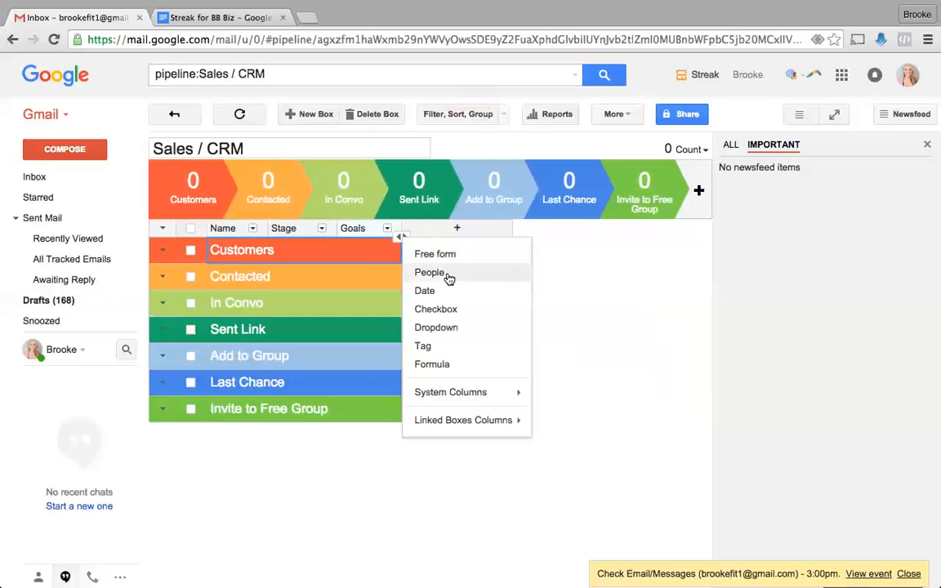
{"action": "left_click", "coordinate": [453, 331]}
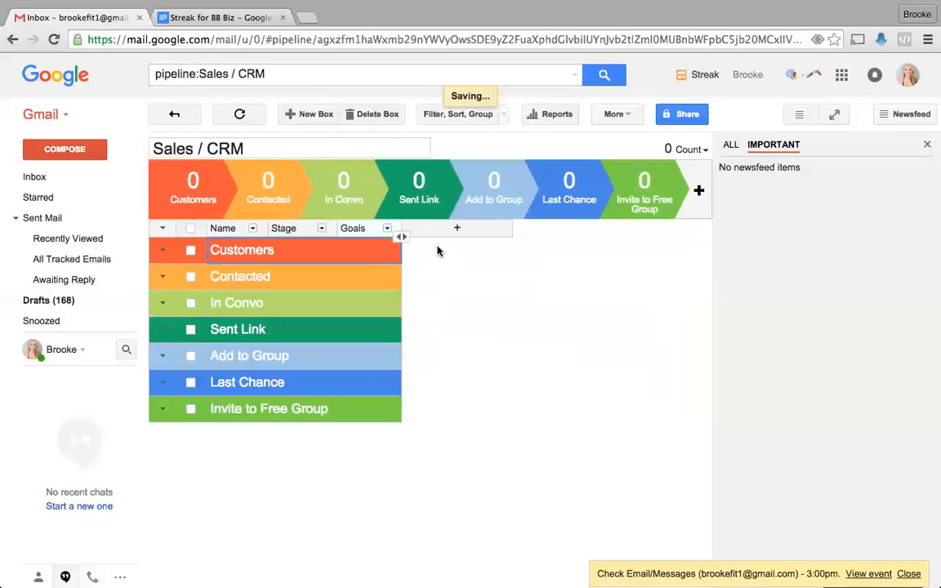
{"action": "type", "text": "Coaching"}
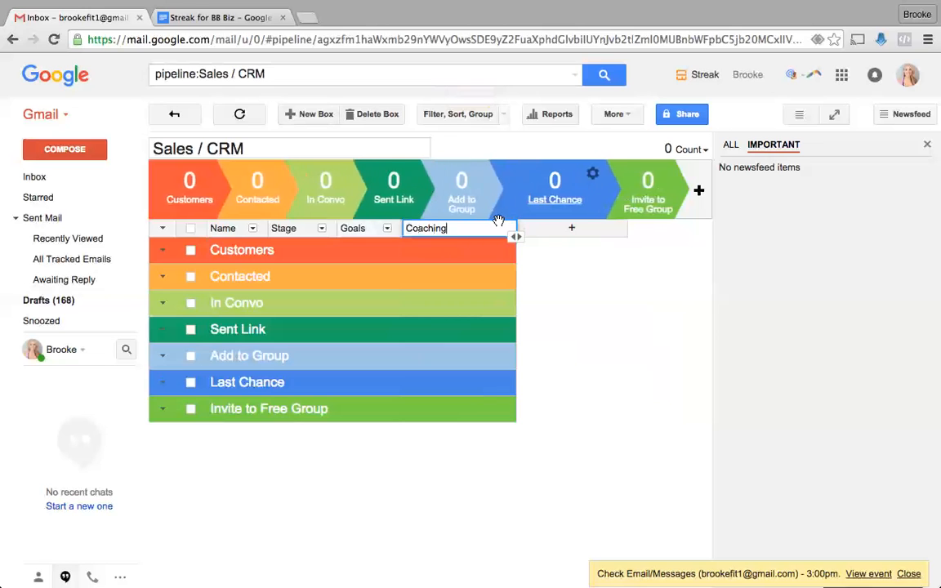
{"action": "left_click_drag", "start_coordinate": [516, 236], "coordinate": [462, 236]}
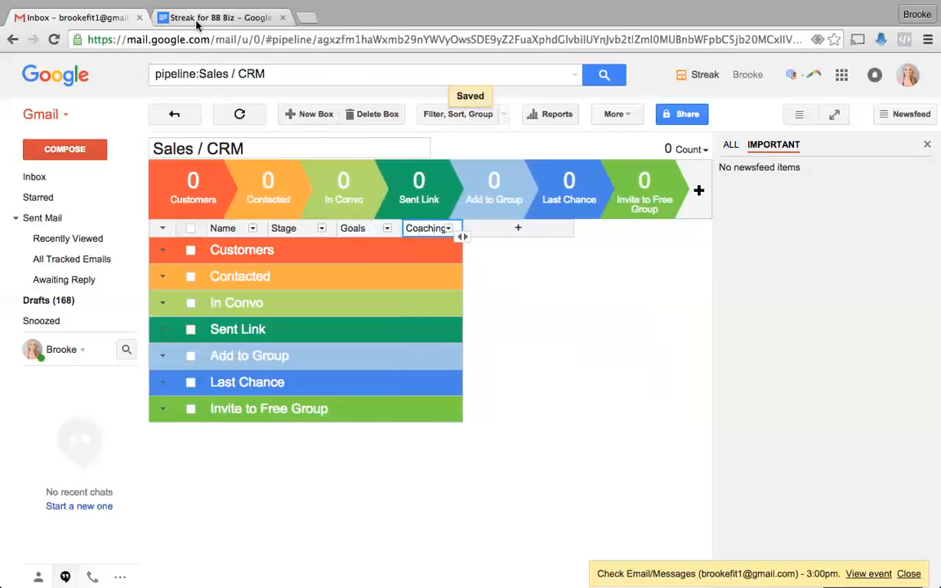
{"action": "left_click", "coordinate": [180, 20]}
{"action": "scroll", "coordinate": [238, 343], "scroll_direction": "down", "scroll_amount": 3}
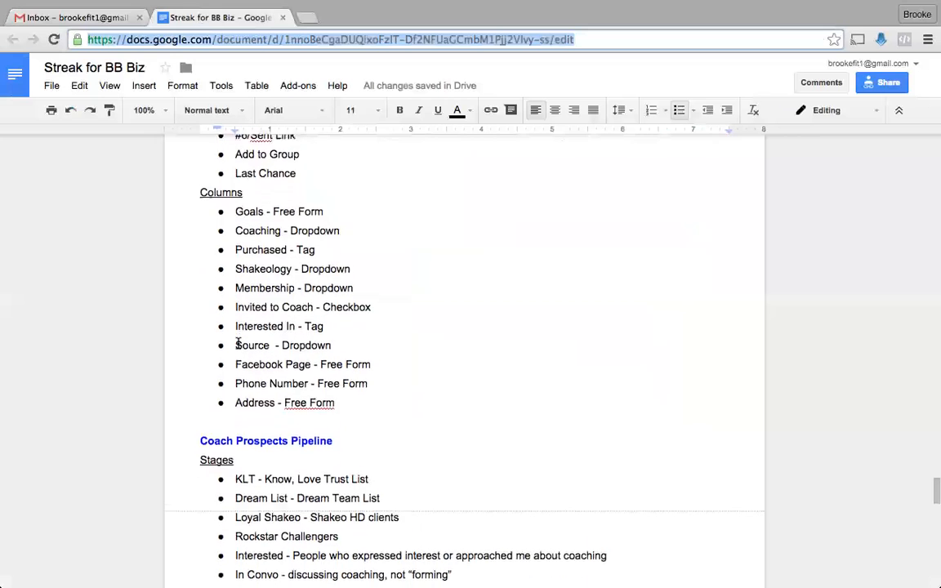
{"action": "left_click", "coordinate": [57, 17]}
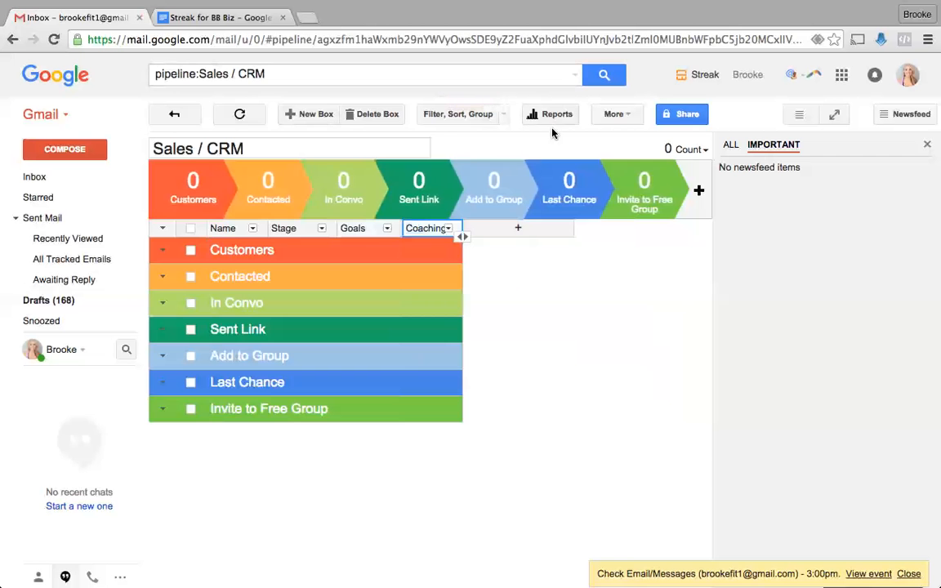
- Add a narrow tag column named Programs
{"action": "left_click", "coordinate": [514, 231]}
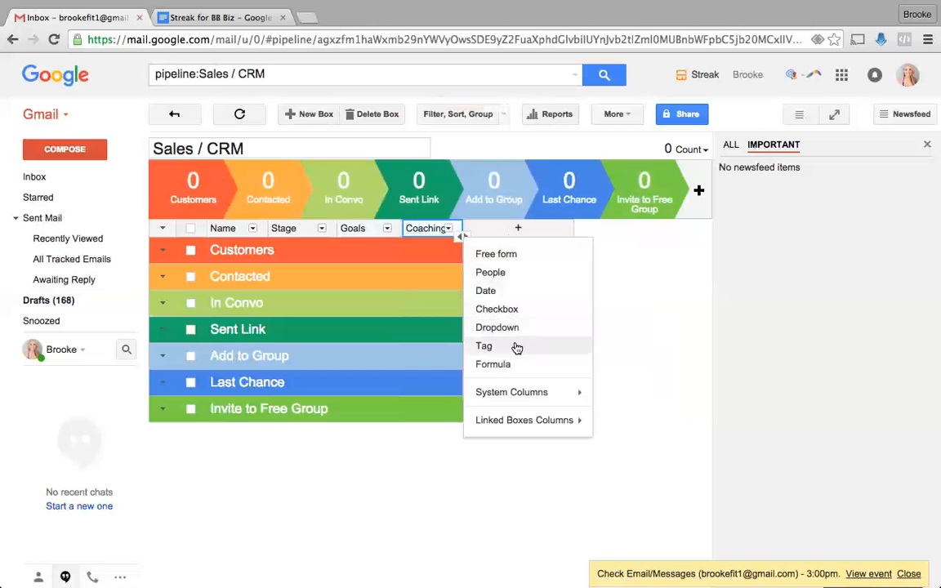
{"action": "left_click", "coordinate": [485, 346]}
{"action": "type", "text": "Progr"}
{"action": "key", "text": "Return"}
{"action": "left_click_drag", "start_coordinate": [576, 236], "coordinate": [521, 236]}
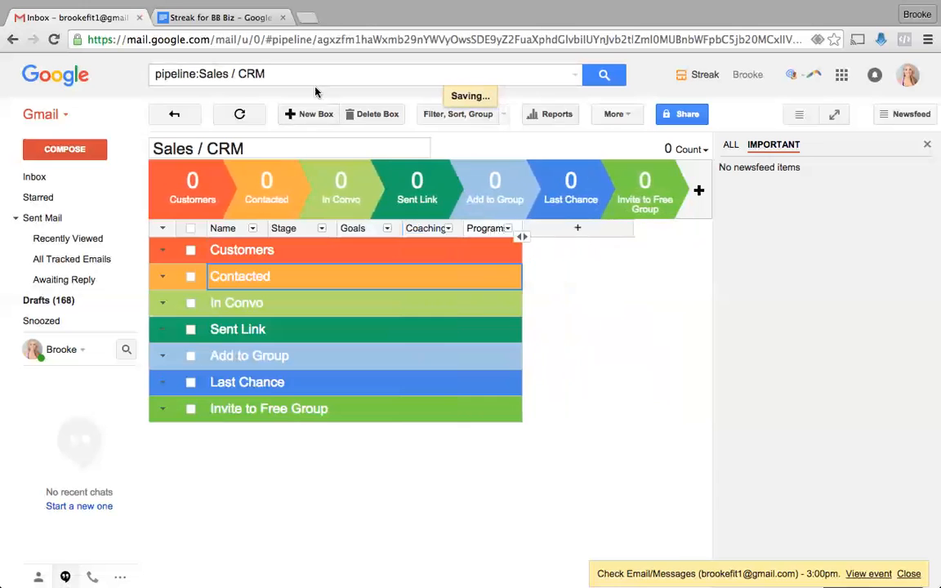
- Change Purchased to Programs in the planning document's column list
{"action": "left_click", "coordinate": [216, 17]}
{"action": "left_click_drag", "start_coordinate": [286, 220], "coordinate": [251, 217]}
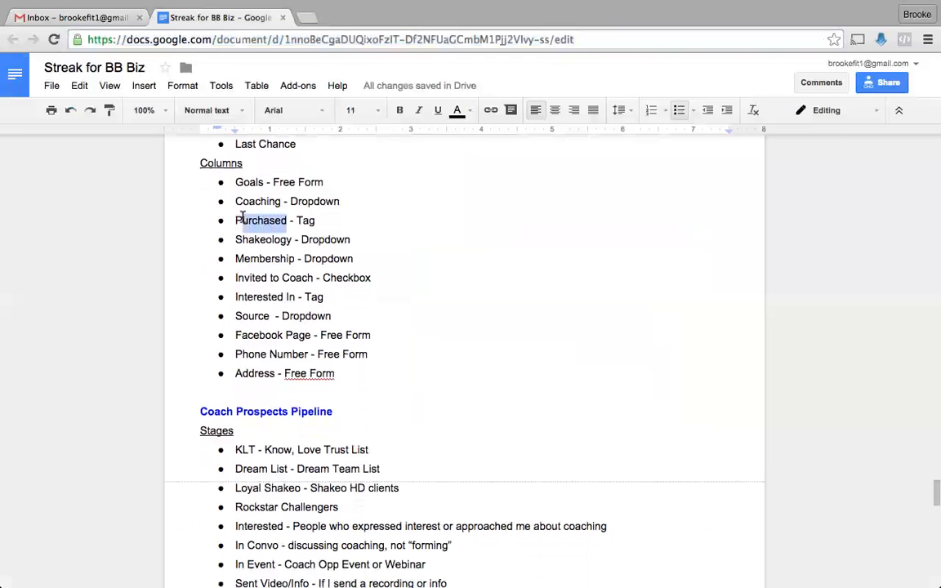
{"action": "type", "text": "rograms"}
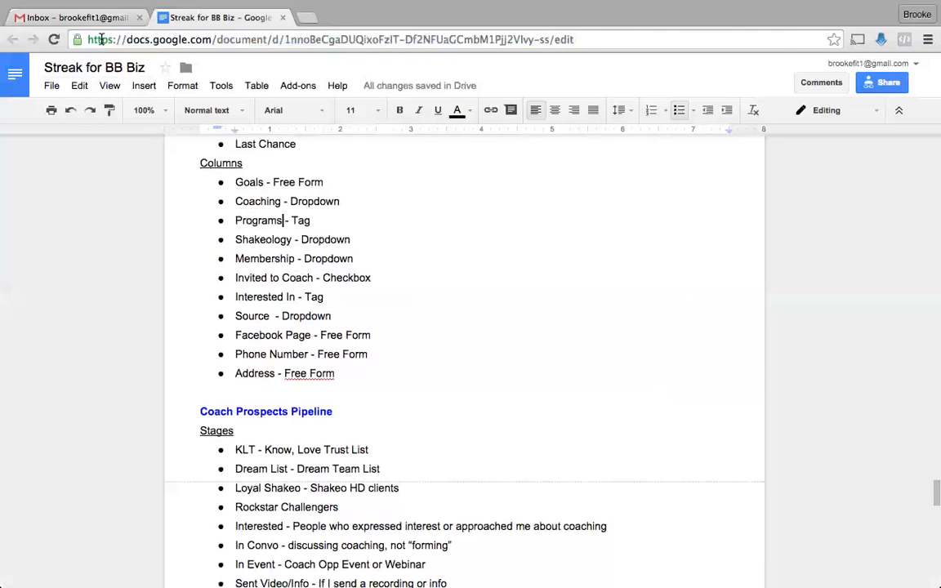
- Add a dropdown column named Shakeology after Programs
{"action": "left_click", "coordinate": [74, 18]}
{"action": "left_click", "coordinate": [575, 229]}
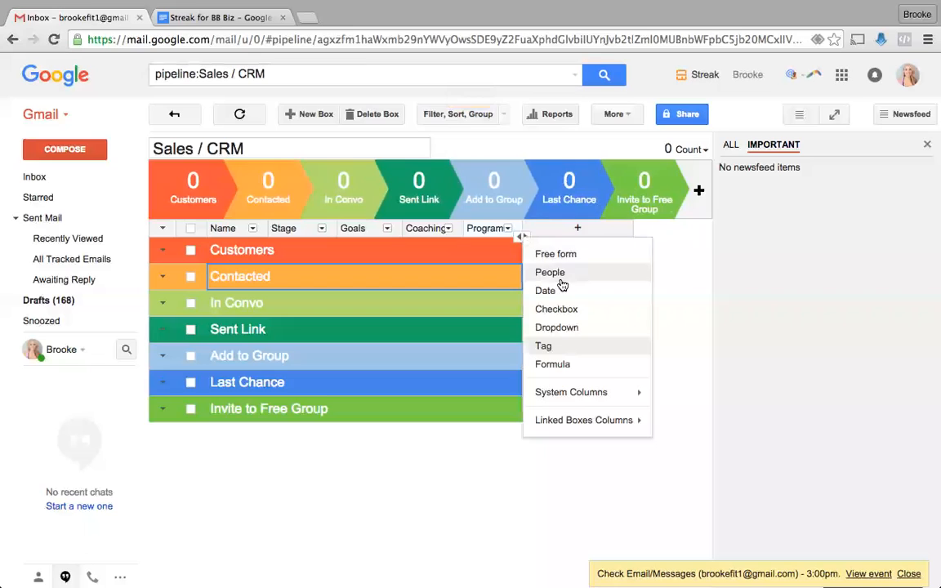
{"action": "left_click", "coordinate": [559, 327]}
{"action": "type", "text": "Shakeology"}
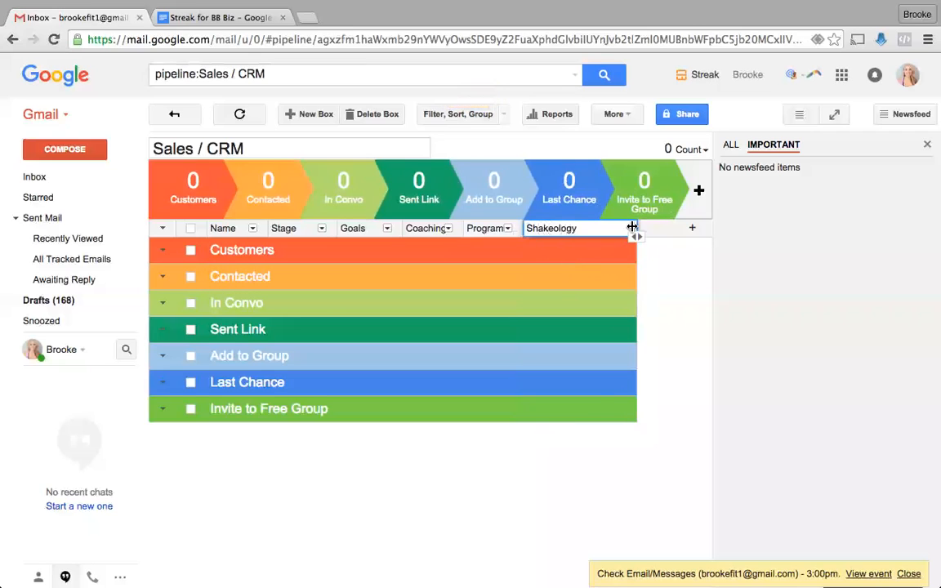
{"action": "key", "text": "Return"}
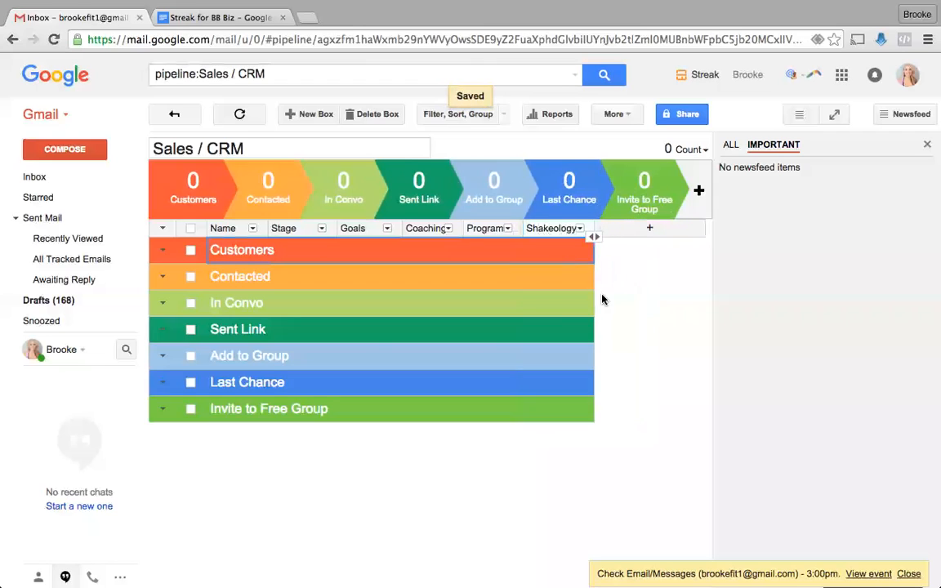
- Rename the Sales / CRM pipeline to Challenger Prospect
{"action": "left_click", "coordinate": [245, 145]}
{"action": "left_click_drag", "start_coordinate": [245, 148], "coordinate": [152, 148]}
{"action": "type", "text": "Cahle"}
{"action": "key", "text": "BackSpace"}
{"action": "key", "text": "BackSpace"}
{"action": "key", "text": "BackSpace"}
{"action": "key", "text": "BackSpace"}
{"action": "type", "text": "hallenger Prosp"}
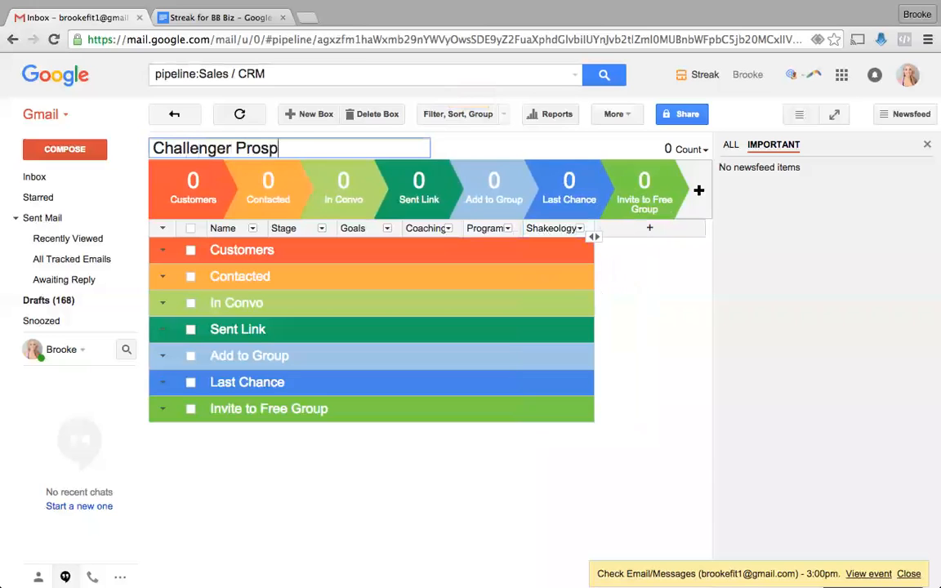
{"action": "key", "text": "Return"}
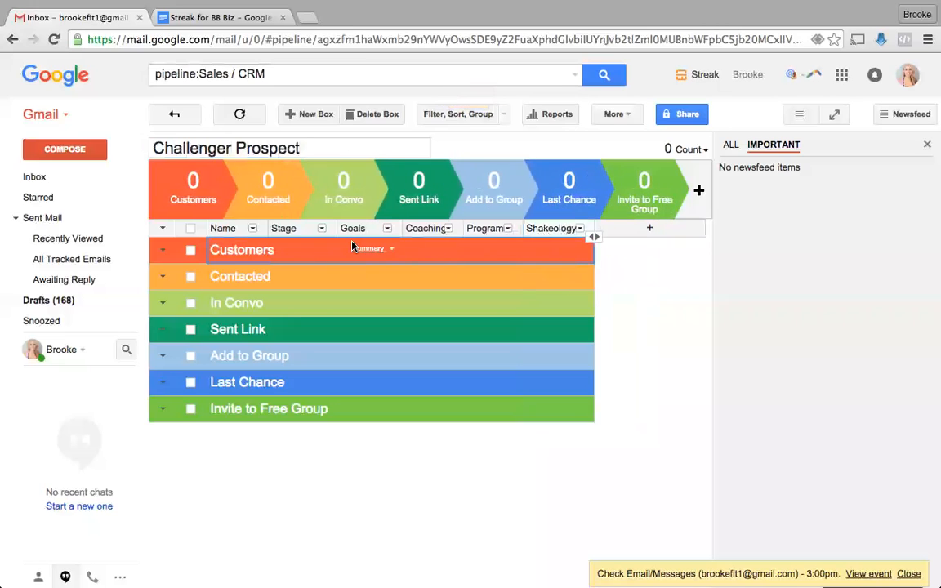
{"action": "left_click", "coordinate": [640, 233]}
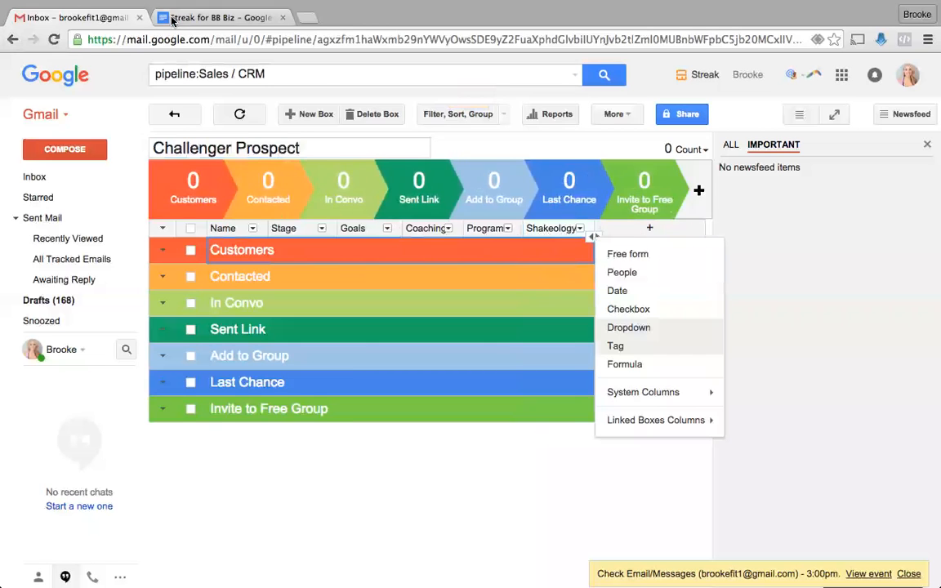
- Add a narrow dropdown Membership column and close the Newsfeed panel
{"action": "left_click", "coordinate": [198, 22]}
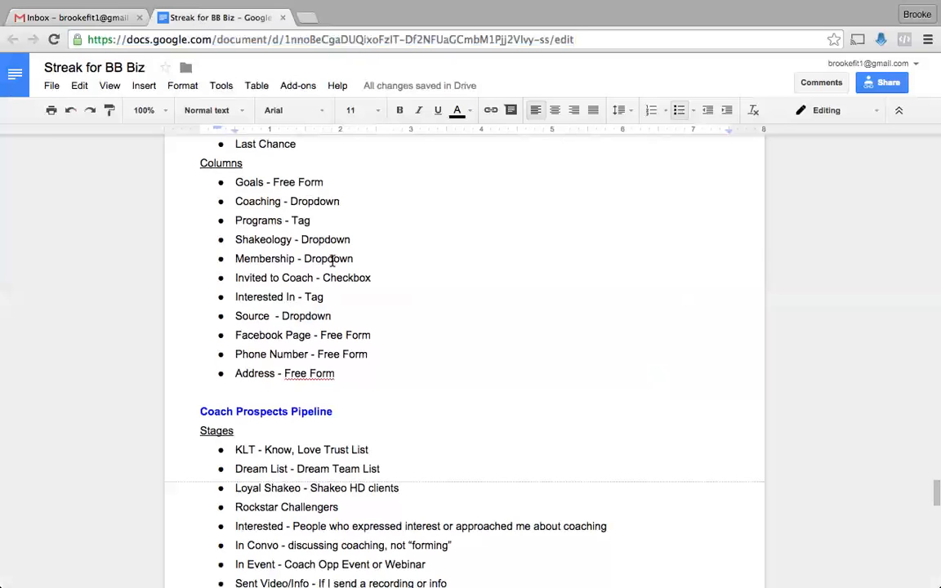
{"action": "left_click", "coordinate": [75, 17]}
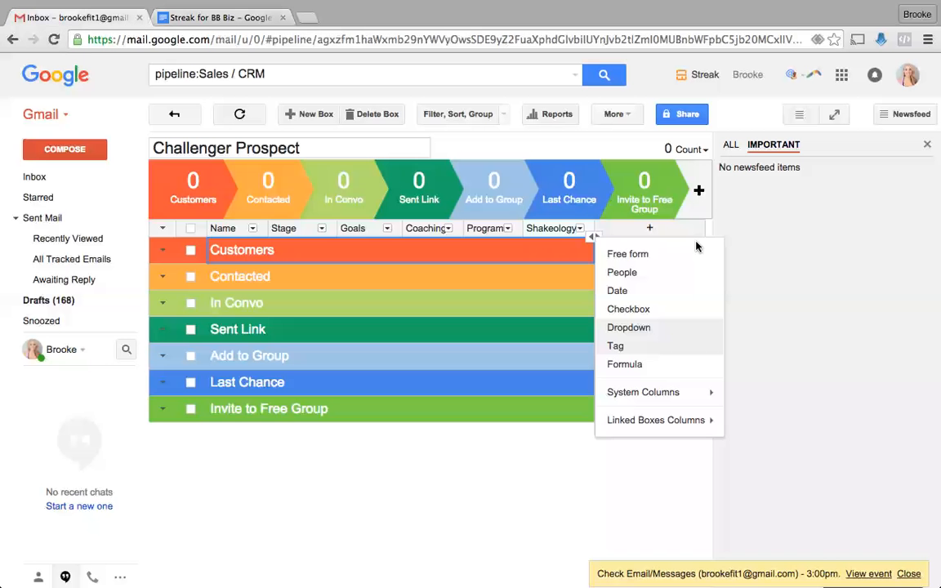
{"action": "left_click", "coordinate": [644, 327]}
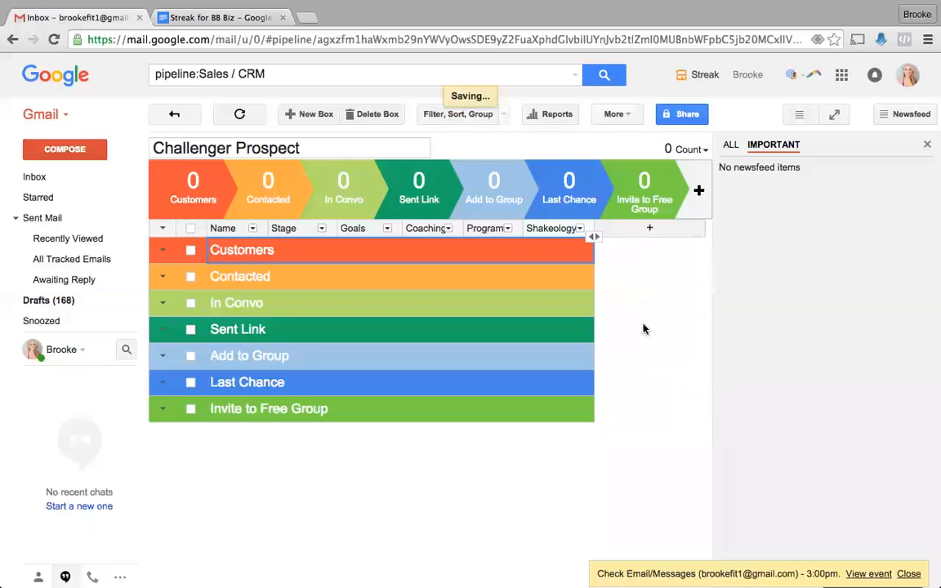
{"action": "type", "text": "Membership"}
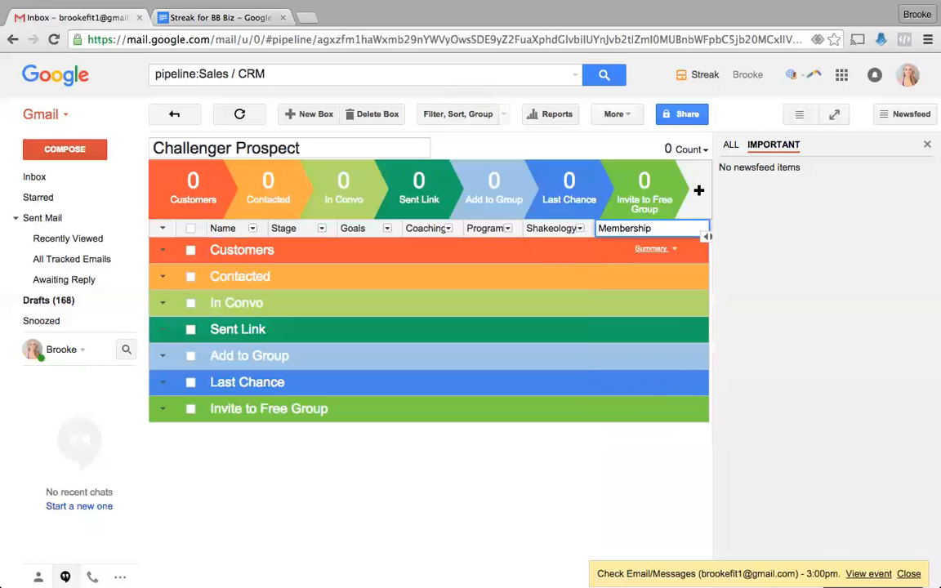
{"action": "key", "text": "Return"}
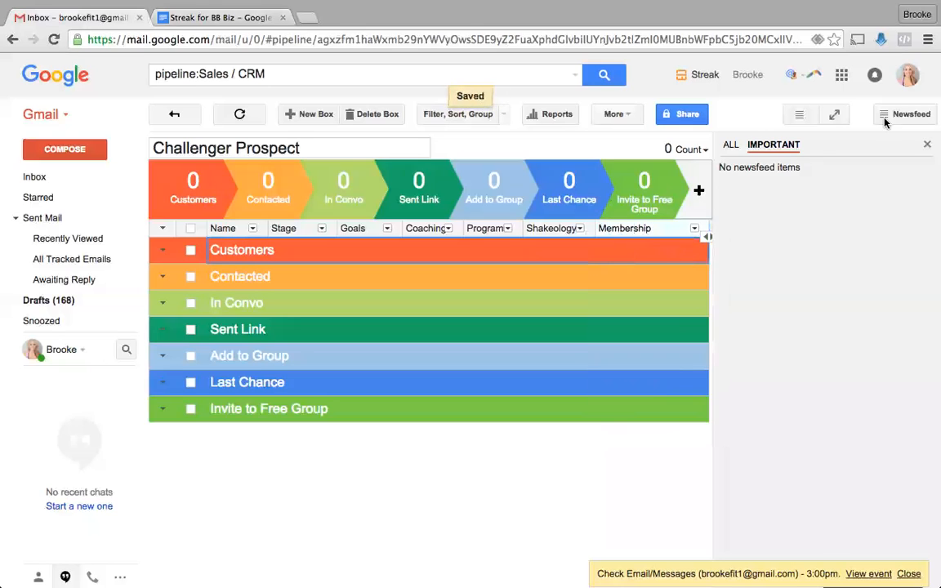
{"action": "left_click", "coordinate": [927, 143]}
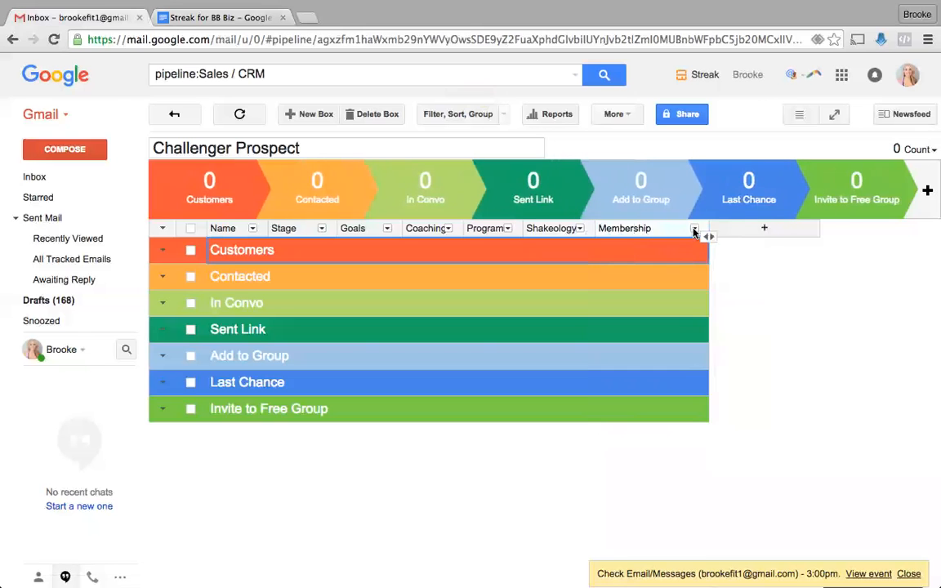
{"action": "left_click_drag", "start_coordinate": [707, 236], "coordinate": [652, 236]}
- Add a checkbox column named Invited to Coach
{"action": "left_click", "coordinate": [202, 17]}
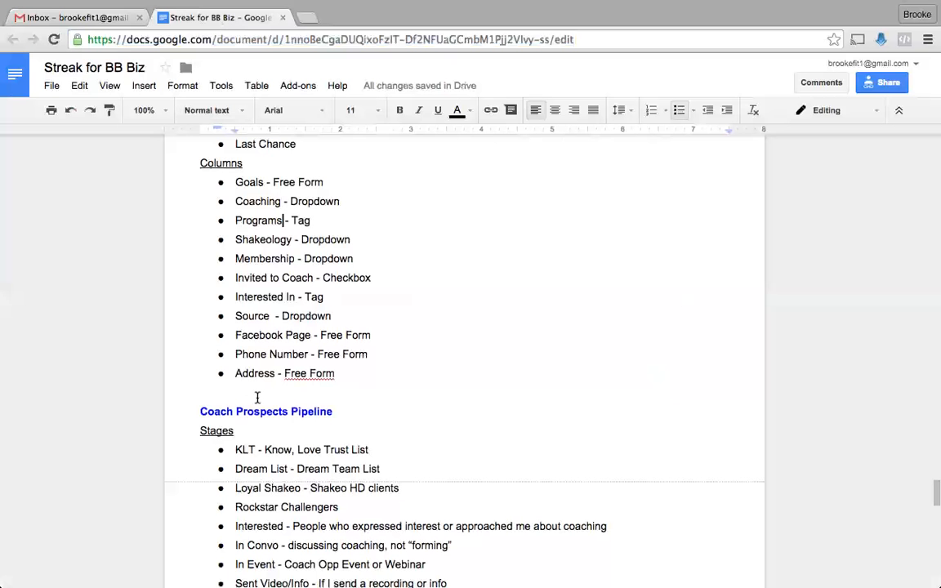
{"action": "left_click", "coordinate": [83, 18]}
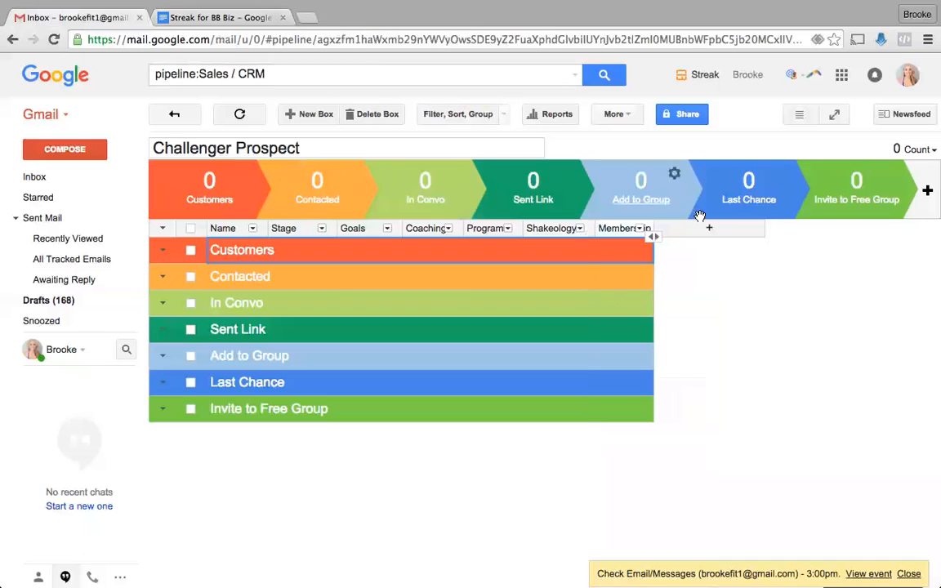
{"action": "left_click", "coordinate": [708, 229]}
{"action": "left_click", "coordinate": [690, 316]}
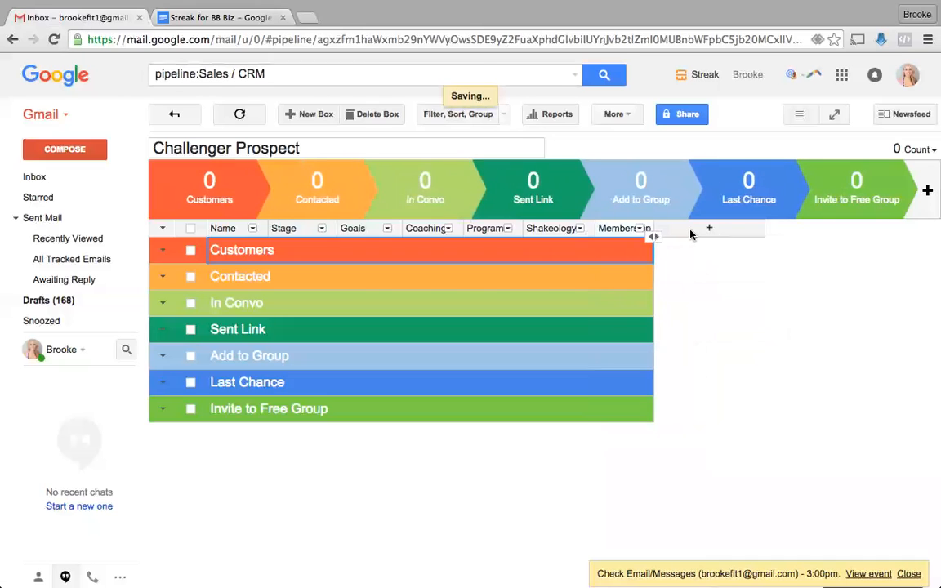
{"action": "type", "text": "Invited to"}
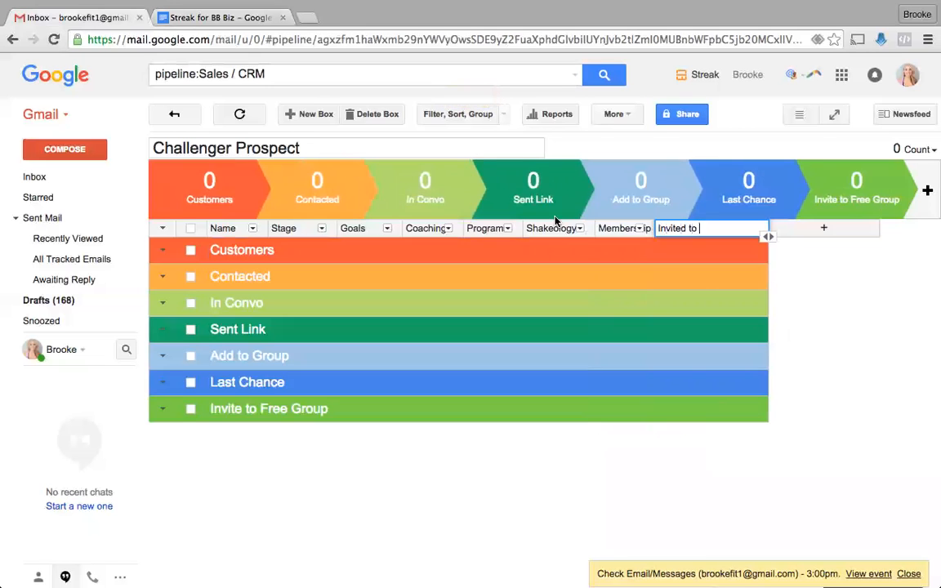
{"action": "left_click", "coordinate": [220, 17]}
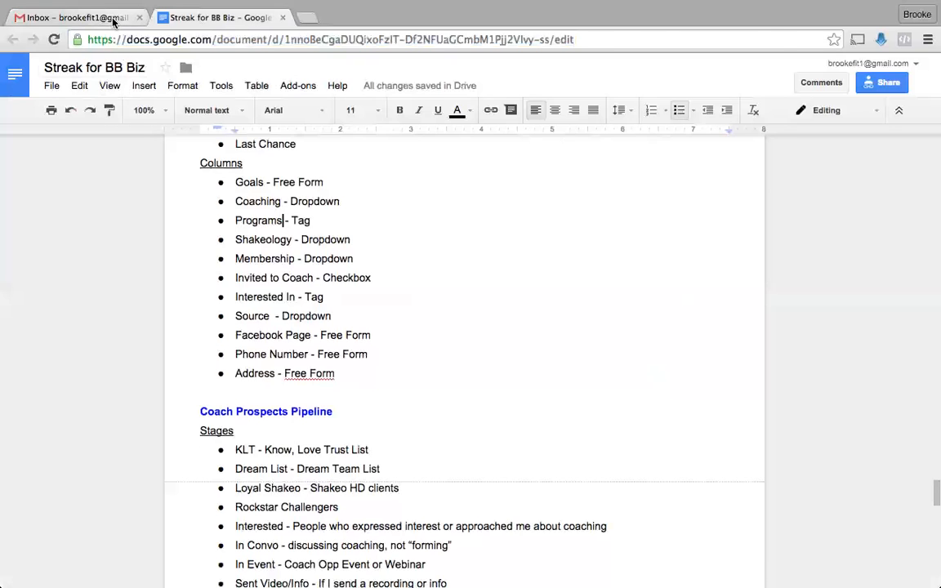
{"action": "left_click", "coordinate": [77, 16]}
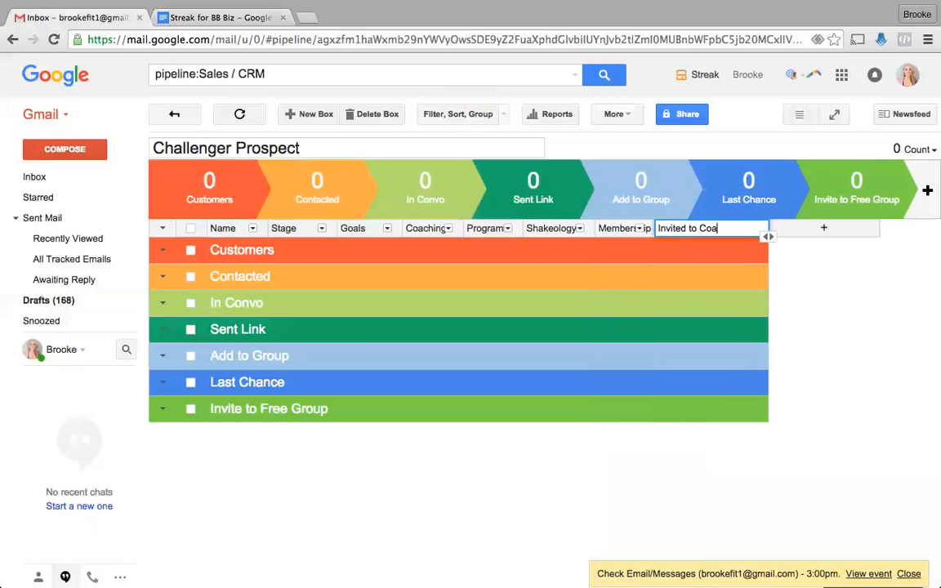
{"action": "key", "text": "Return"}
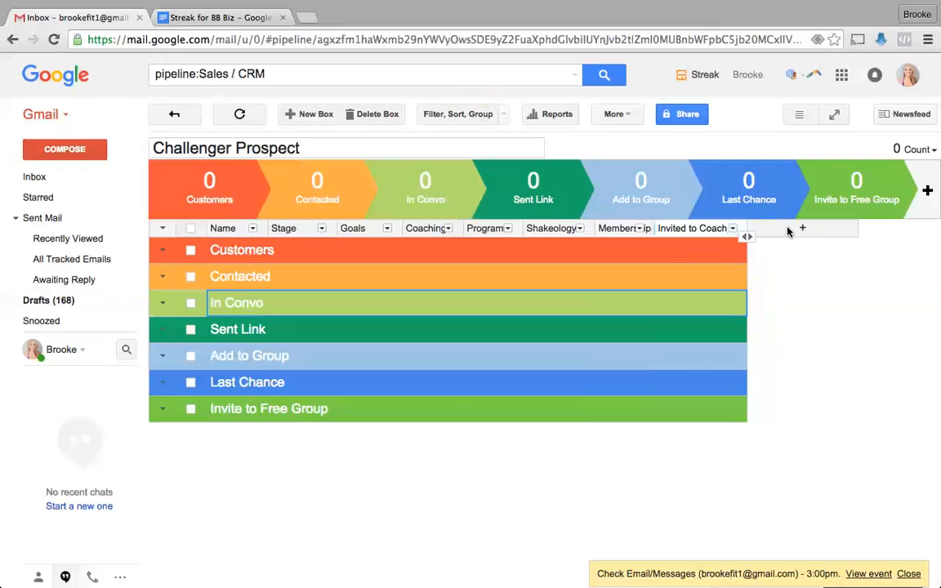
{"action": "left_click", "coordinate": [732, 230]}
{"action": "left_click", "coordinate": [733, 229]}
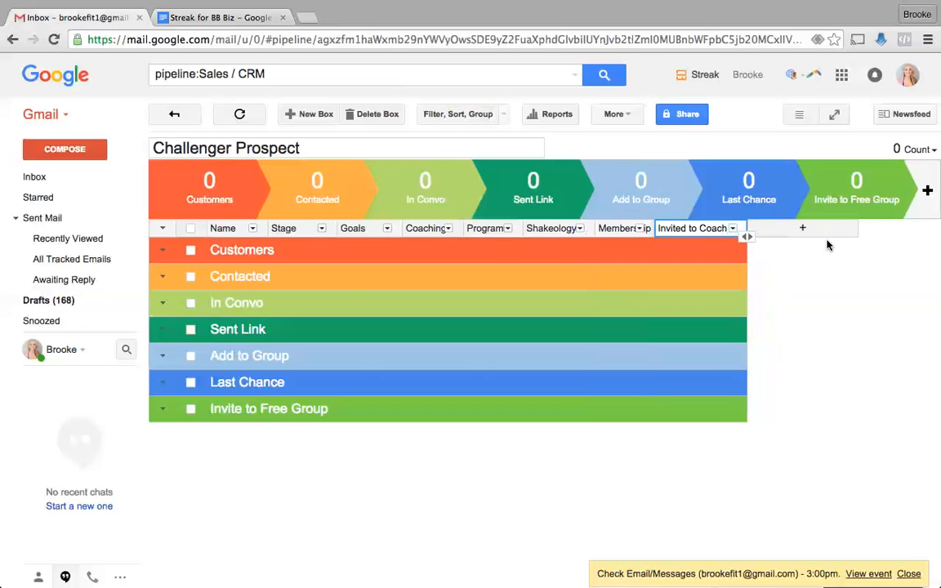
- Add a narrow tag column named Interested In
{"action": "left_click", "coordinate": [802, 228]}
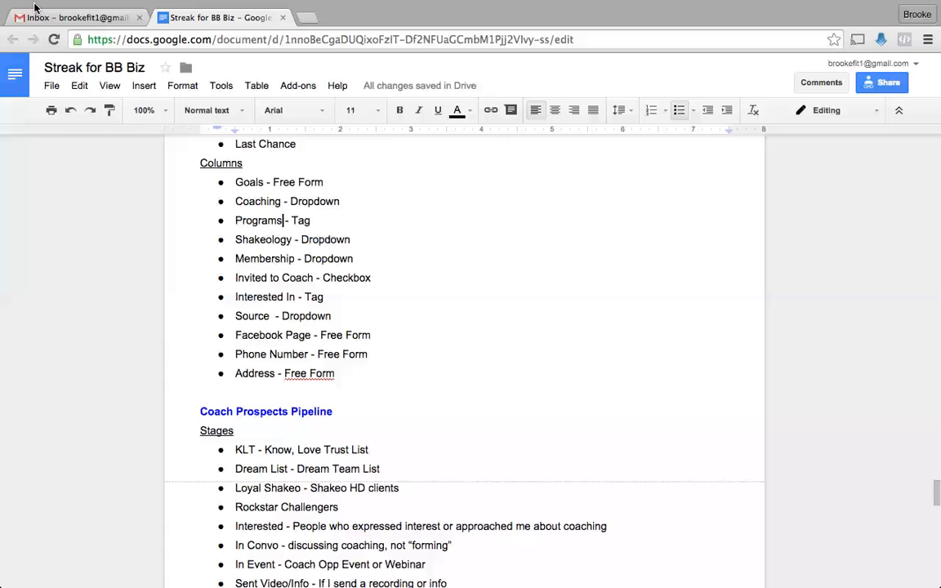
{"action": "left_click", "coordinate": [72, 17]}
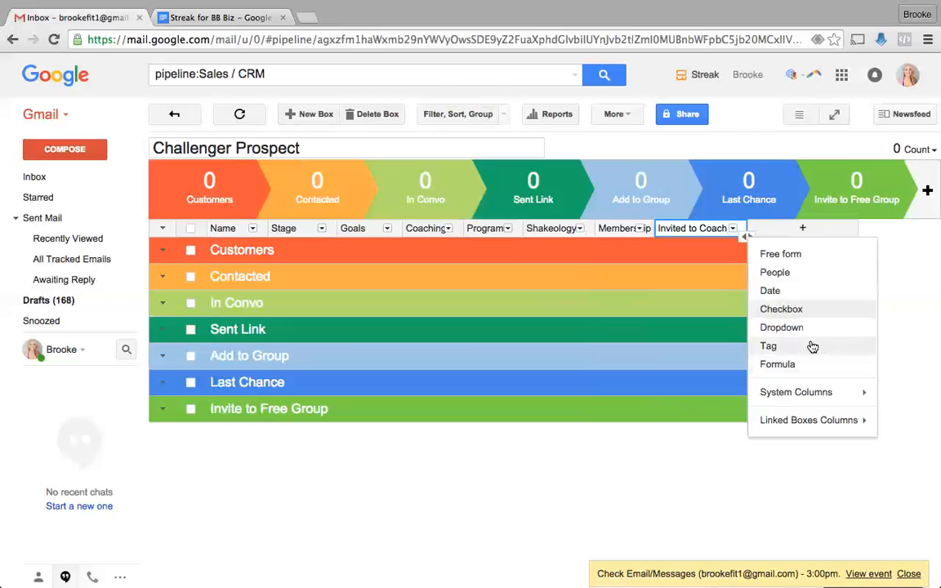
{"action": "left_click", "coordinate": [768, 346]}
{"action": "type", "text": "Intereste"}
{"action": "key", "text": "Return"}
{"action": "left_click_drag", "start_coordinate": [855, 236], "coordinate": [830, 236]}
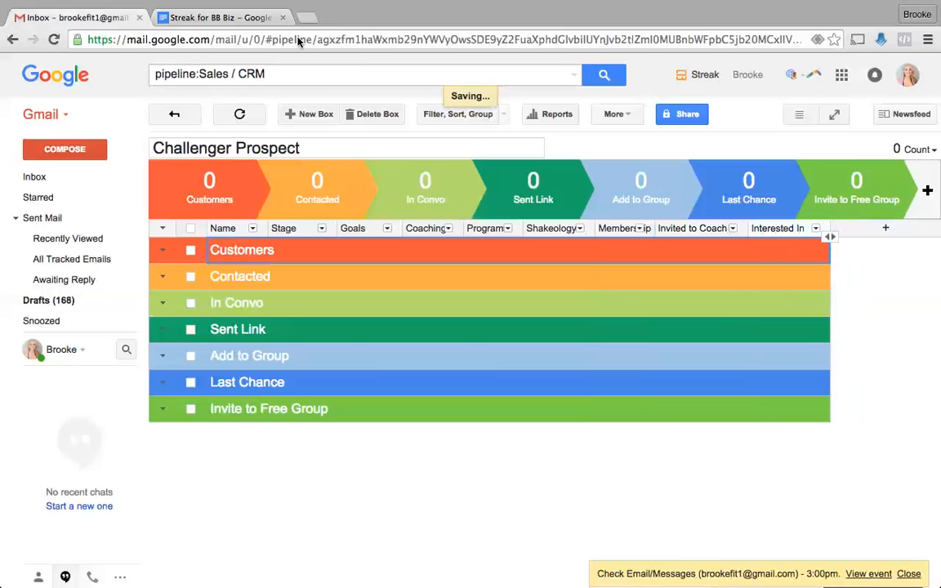
{"action": "left_click", "coordinate": [245, 17]}
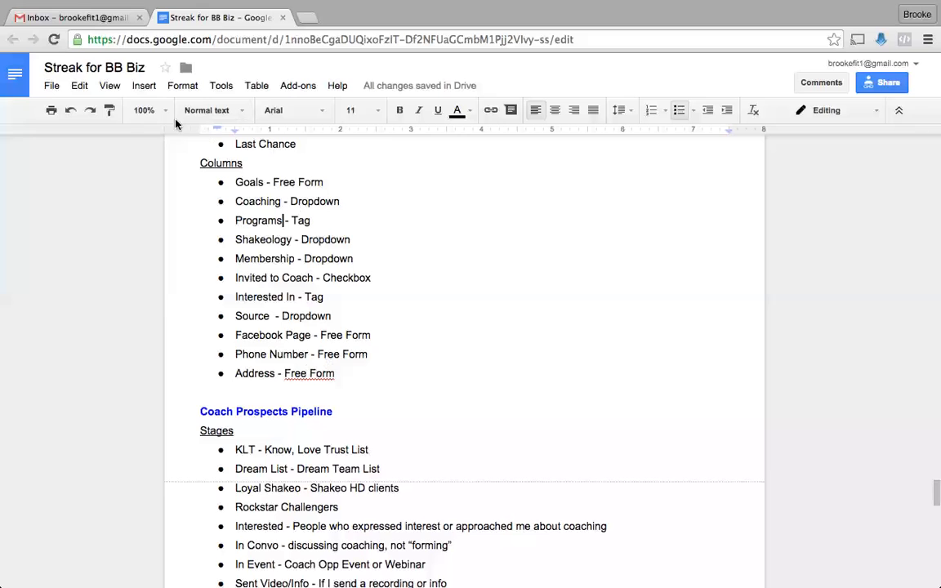
{"action": "left_click", "coordinate": [85, 17]}
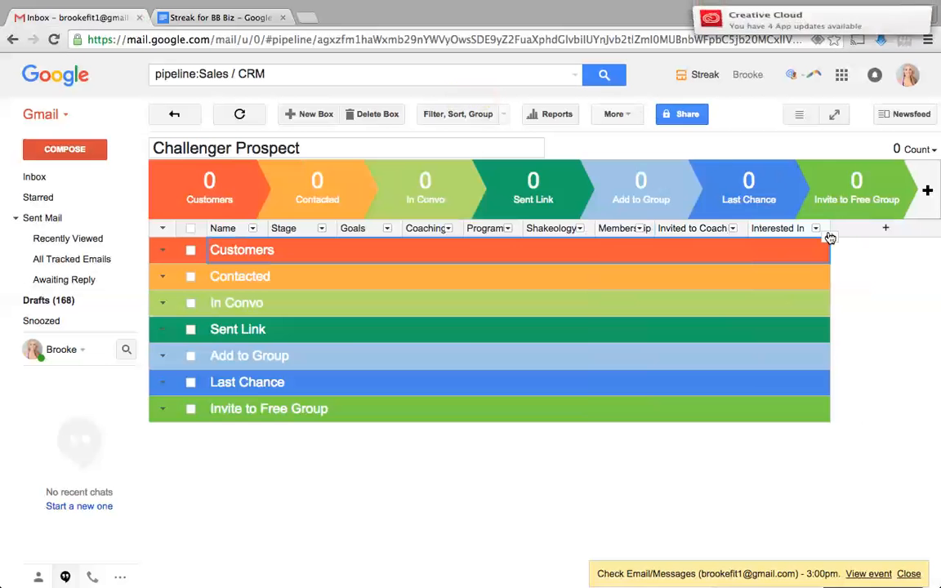
- Add a dropdown column named Source
{"action": "left_click", "coordinate": [883, 229]}
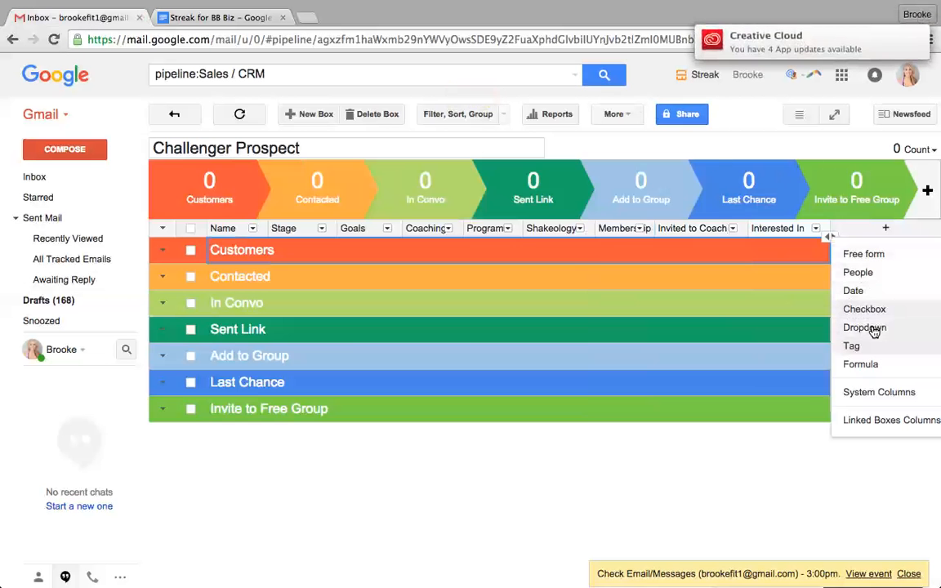
{"action": "left_click", "coordinate": [785, 296]}
{"action": "type", "text": "Source"}
{"action": "key", "text": "Return"}
{"action": "scroll", "coordinate": [766, 307], "scroll_direction": "right", "scroll_amount": 4}
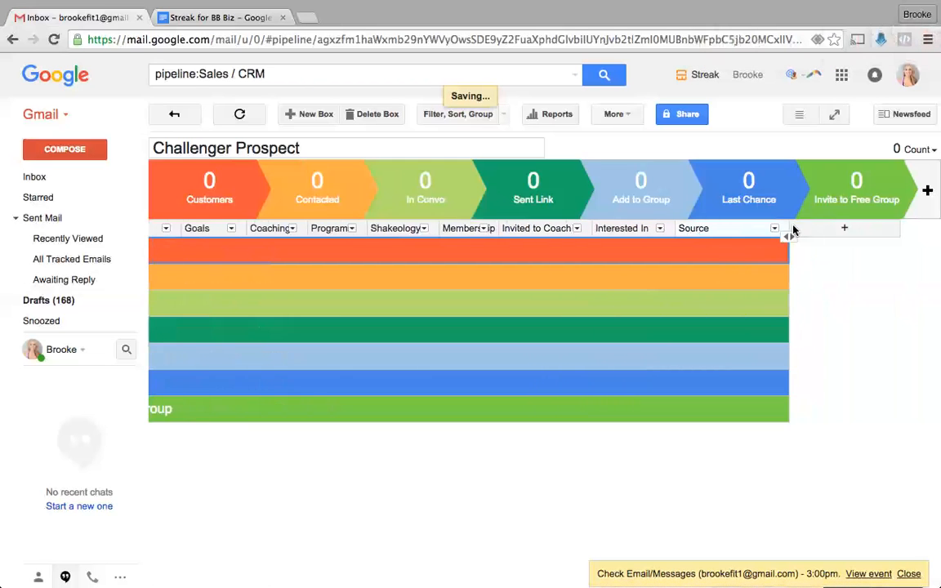
{"action": "left_click", "coordinate": [202, 18]}
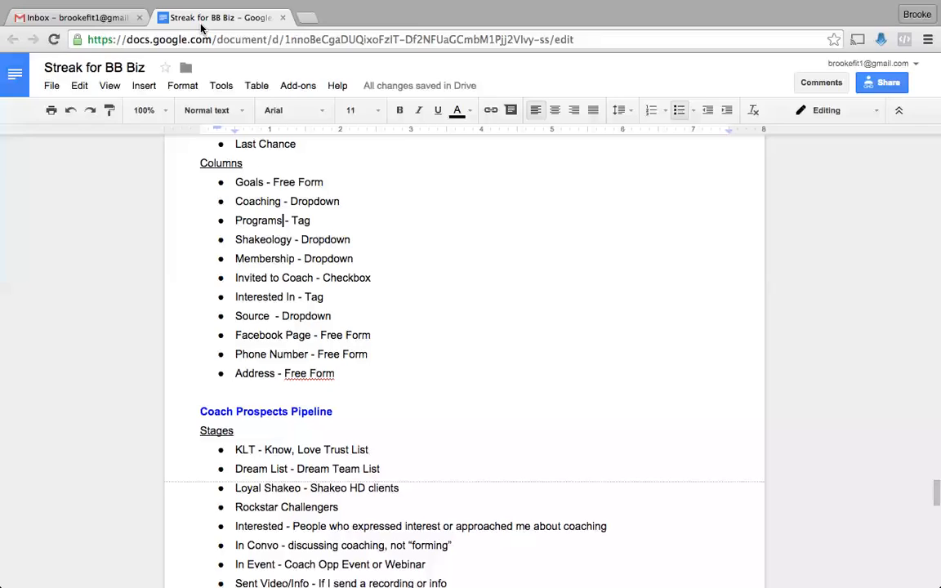
{"action": "left_click", "coordinate": [73, 17]}
{"action": "left_click", "coordinate": [789, 228]}
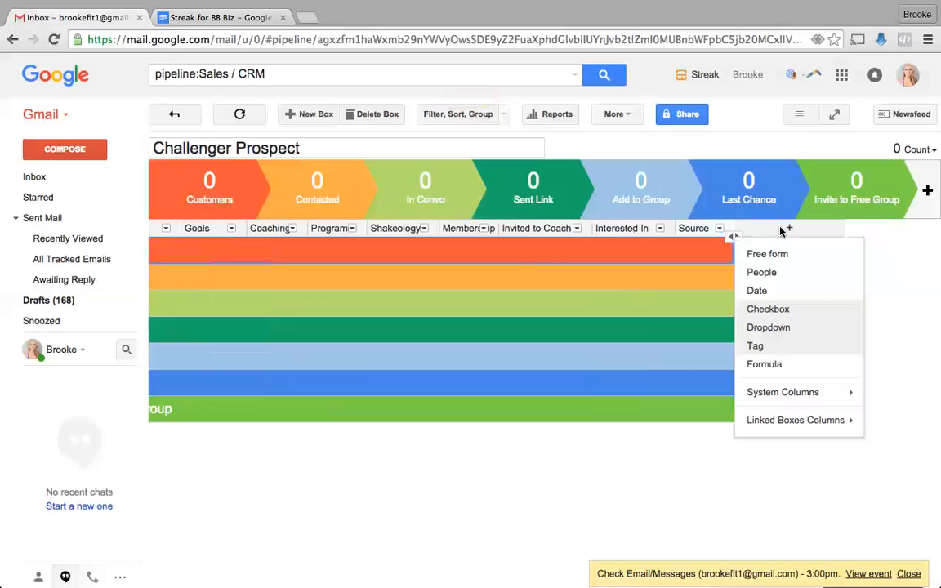
- Begin a free-form column, then check the planned columns in the notes document
{"action": "left_click", "coordinate": [763, 254]}
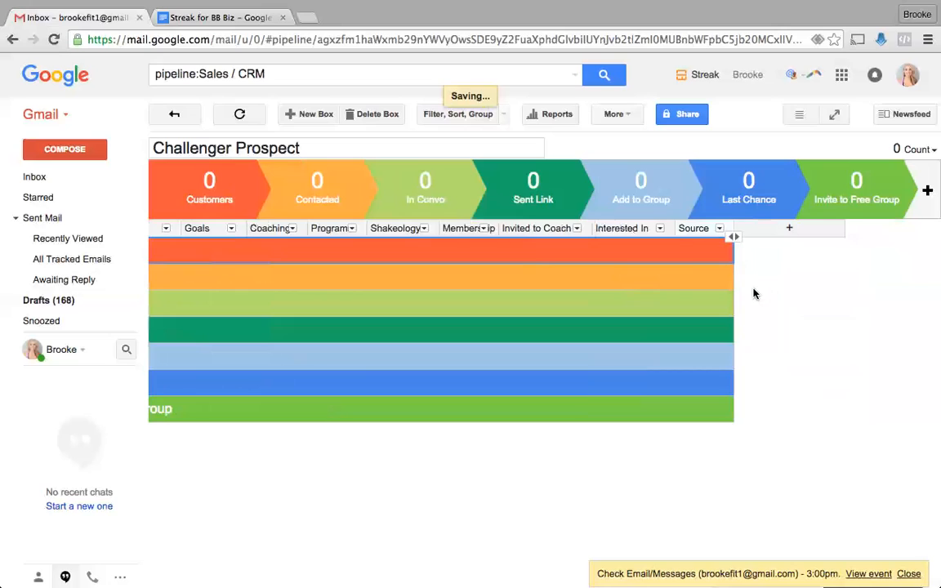
{"action": "type", "text": "RE"}
{"action": "key", "text": "BackSpace"}
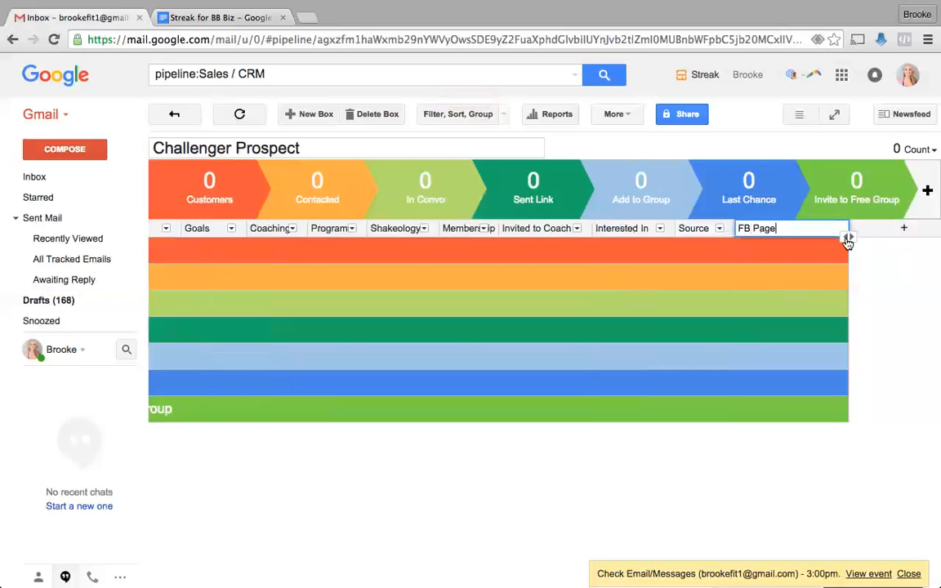
{"action": "left_click", "coordinate": [234, 13]}
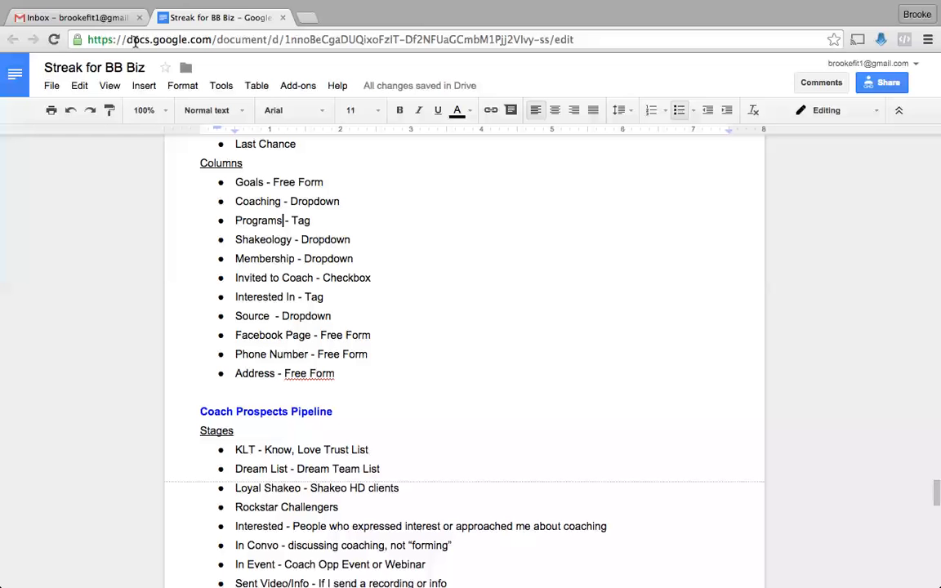
{"action": "left_click", "coordinate": [69, 17]}
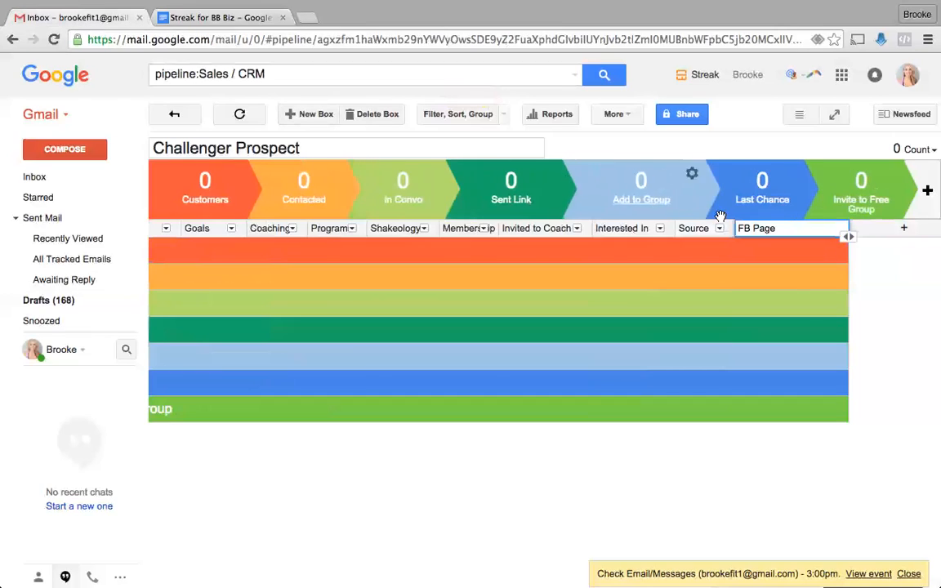
- Rename the FB Page column to Facebook Page and narrow it
{"action": "left_click", "coordinate": [749, 230]}
{"action": "key", "text": "BackSpace"}
{"action": "type", "text": "acebook"}
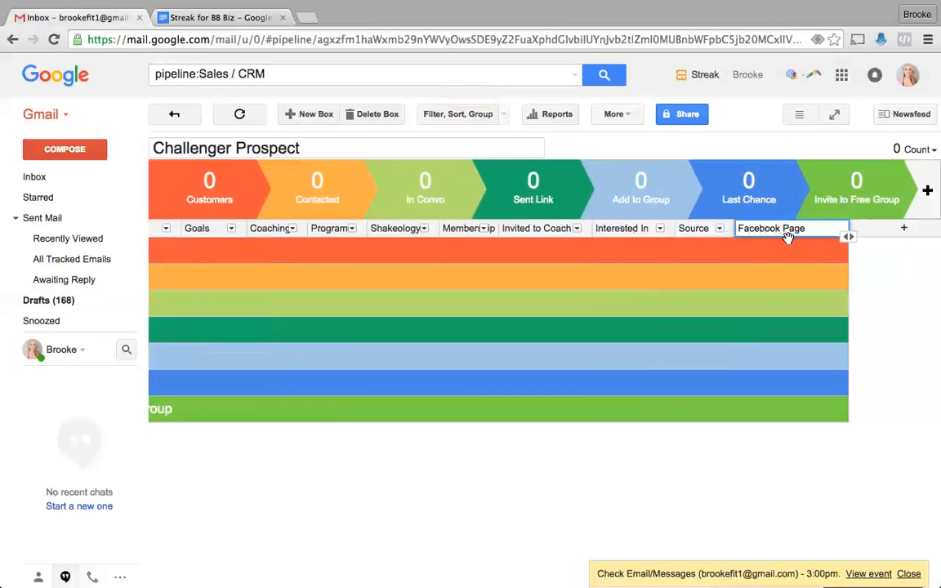
{"action": "left_click_drag", "start_coordinate": [848, 236], "coordinate": [820, 235]}
{"action": "left_click", "coordinate": [860, 237]}
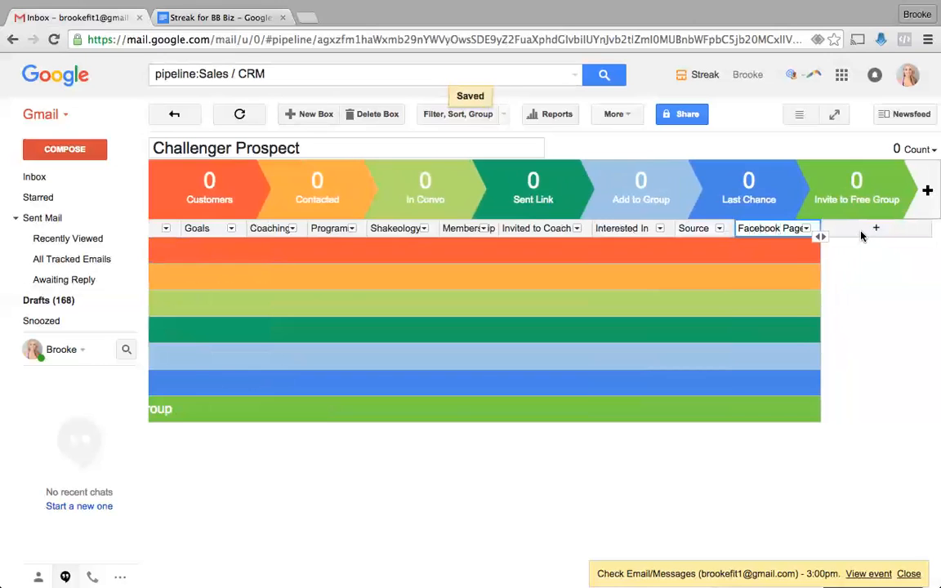
- Add a free-form Phone column and narrow it
{"action": "left_click", "coordinate": [875, 229]}
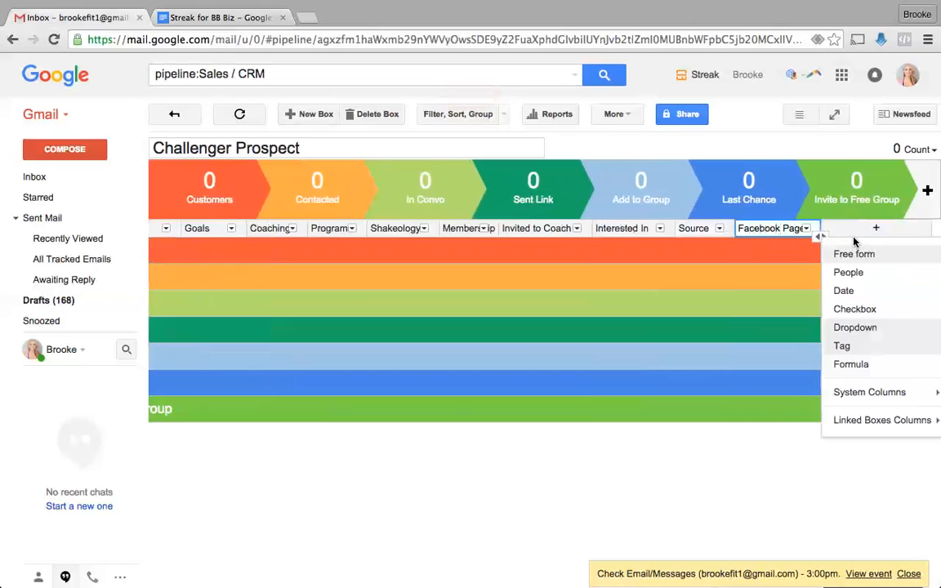
{"action": "left_click", "coordinate": [846, 252]}
{"action": "type", "text": "Phone"}
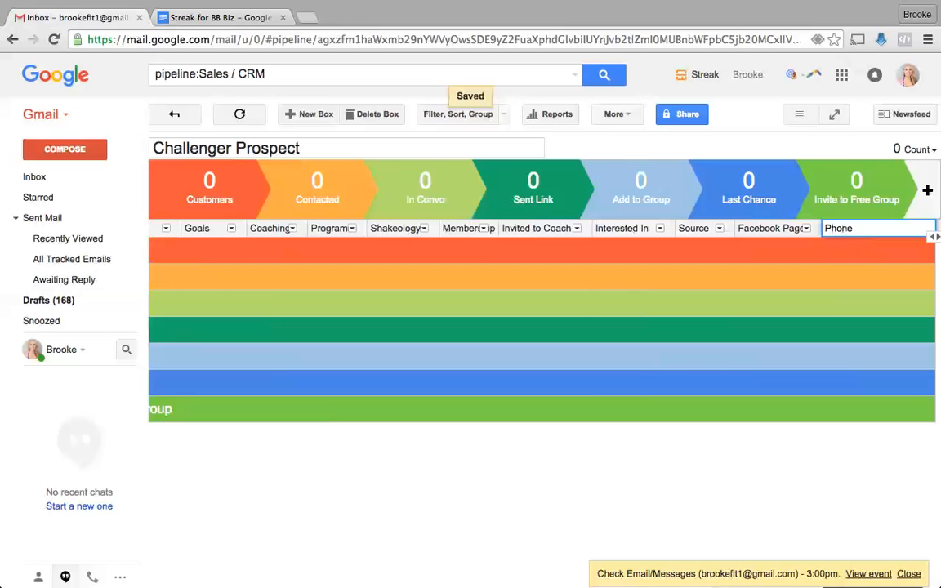
{"action": "key", "text": "Return"}
{"action": "scroll", "coordinate": [844, 232], "scroll_direction": "right", "scroll_amount": 2}
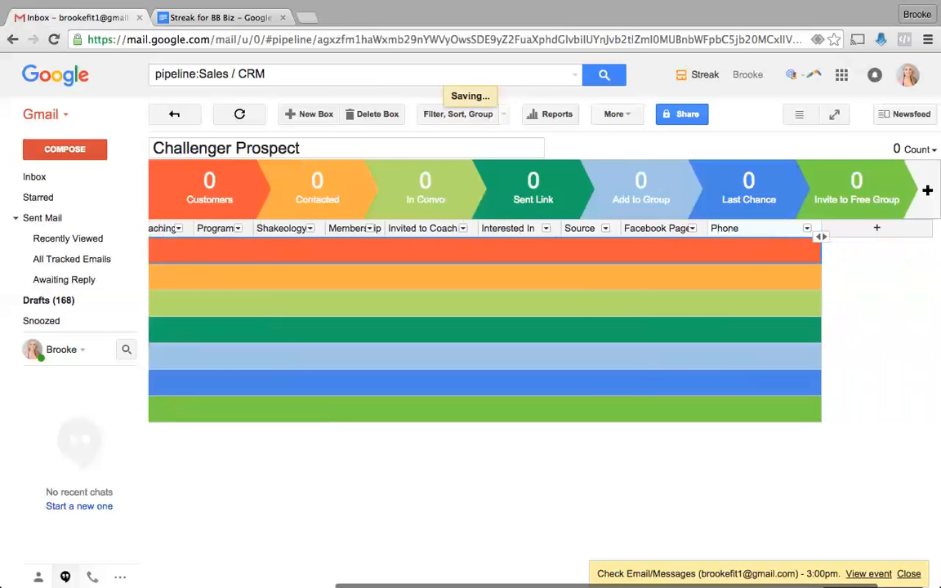
{"action": "left_click_drag", "start_coordinate": [818, 223], "coordinate": [761, 234]}
- Add an Address column after Phone and make it slightly narrower
{"action": "left_click", "coordinate": [819, 228]}
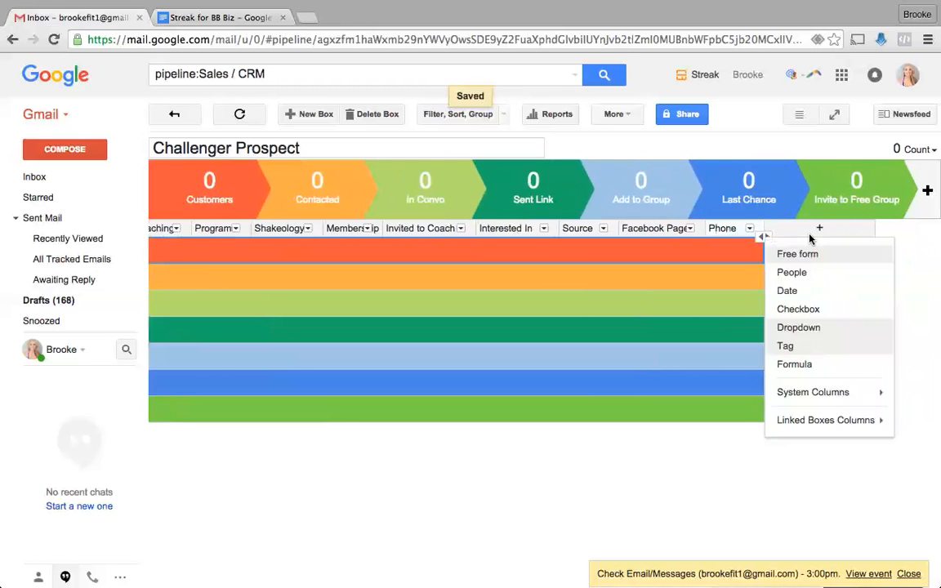
{"action": "left_click", "coordinate": [806, 295]}
{"action": "type", "text": "A"}
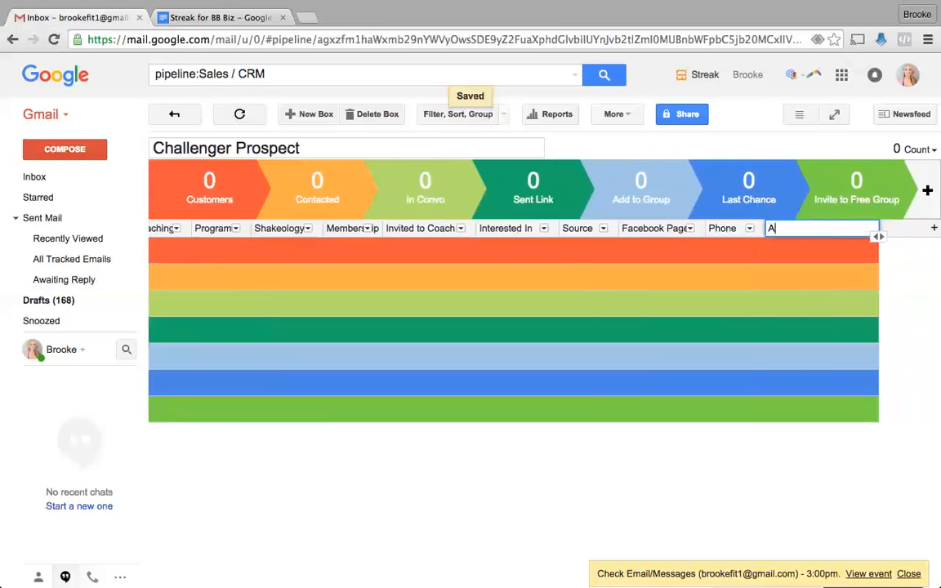
{"action": "type", "text": "ddress"}
{"action": "key", "text": "Return"}
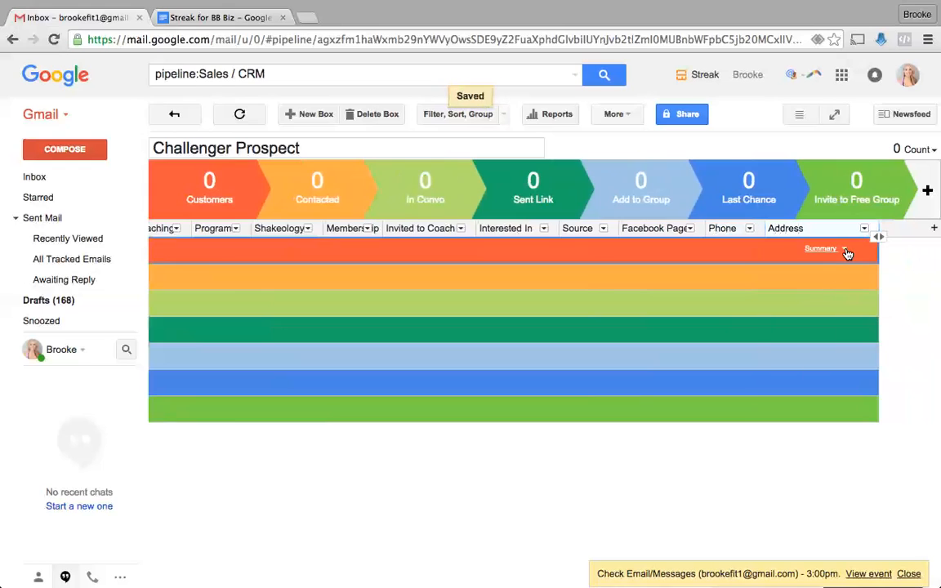
{"action": "left_click_drag", "start_coordinate": [877, 231], "coordinate": [843, 223]}
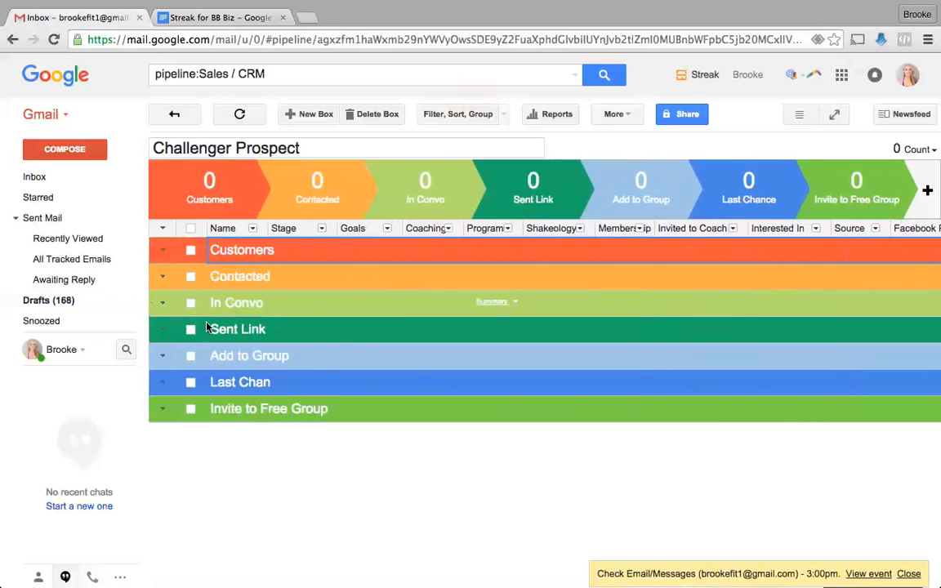
- Hide the Goals column and narrow the Invited to Coach column
{"action": "scroll", "coordinate": [76, 314], "scroll_direction": "down", "scroll_amount": 2}
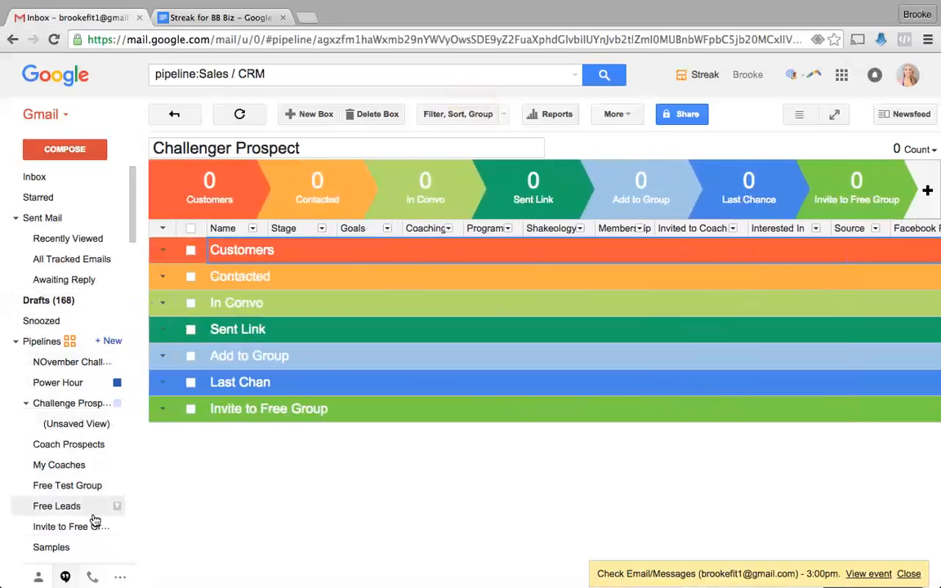
{"action": "scroll", "coordinate": [93, 520], "scroll_direction": "down", "scroll_amount": 2}
{"action": "left_click", "coordinate": [118, 516]}
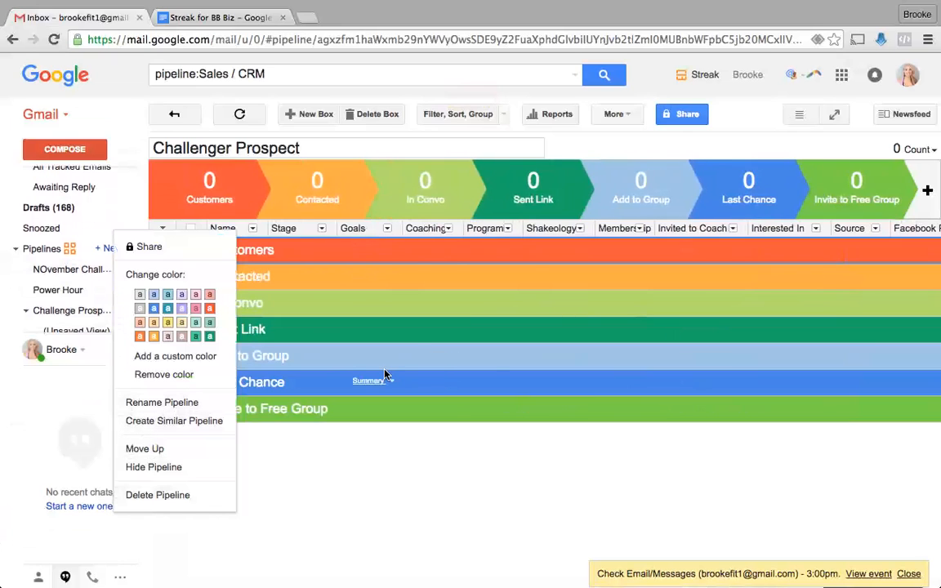
{"action": "left_click", "coordinate": [400, 502]}
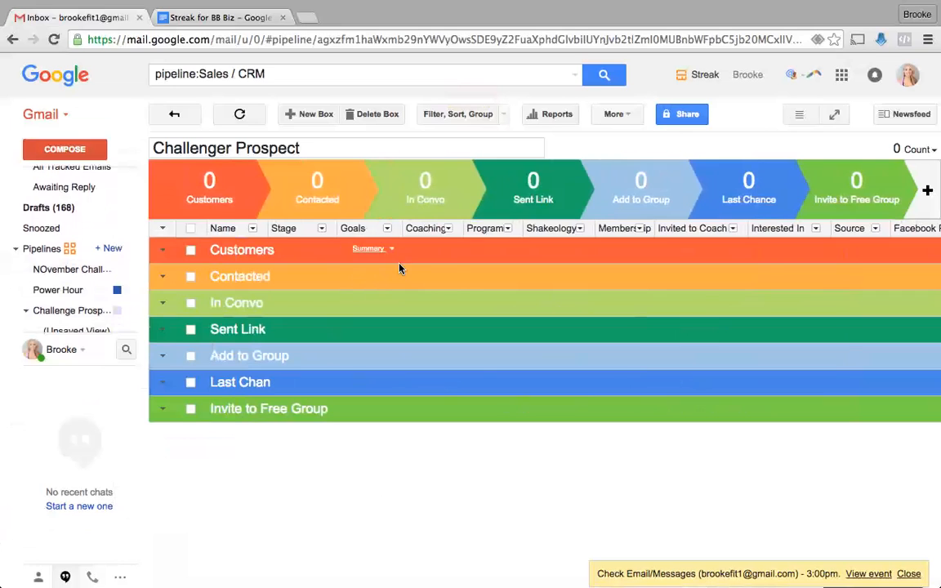
{"action": "scroll", "coordinate": [409, 261], "scroll_direction": "right", "scroll_amount": 2}
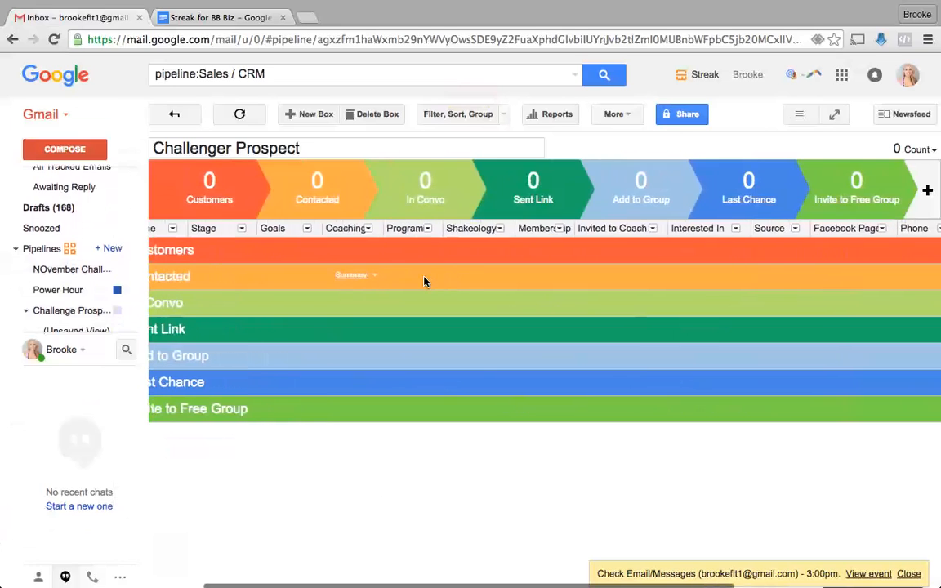
{"action": "left_click", "coordinate": [307, 230]}
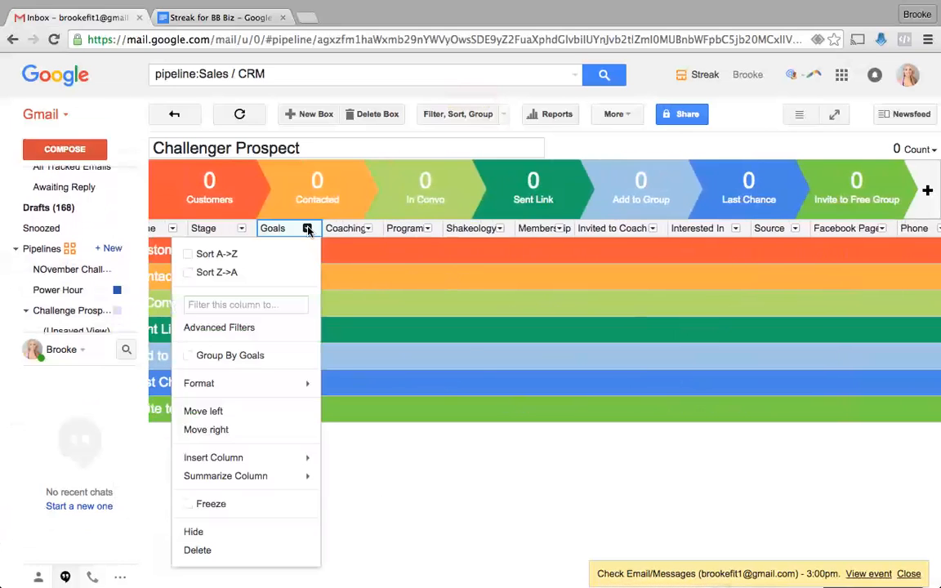
{"action": "left_click", "coordinate": [269, 531]}
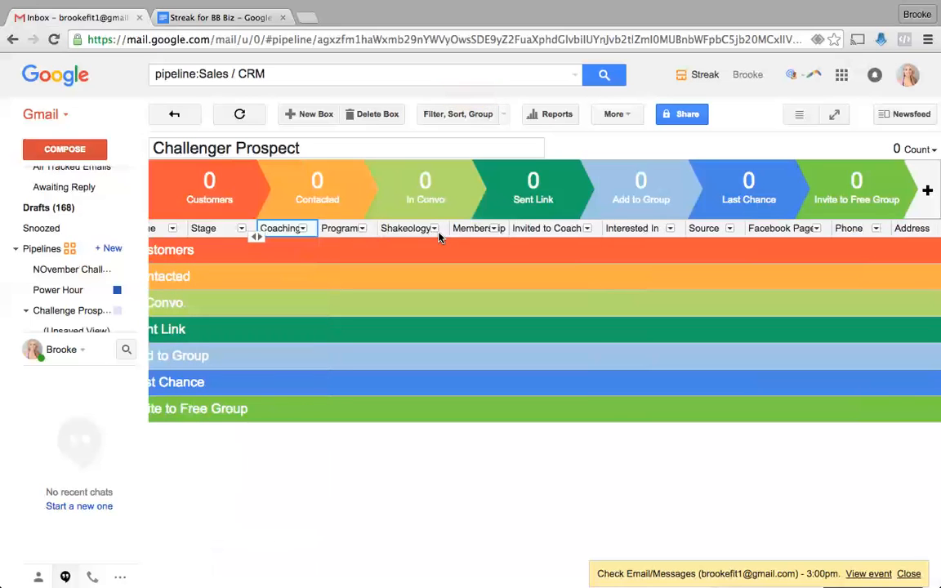
{"action": "scroll", "coordinate": [453, 232], "scroll_direction": "right", "scroll_amount": 5}
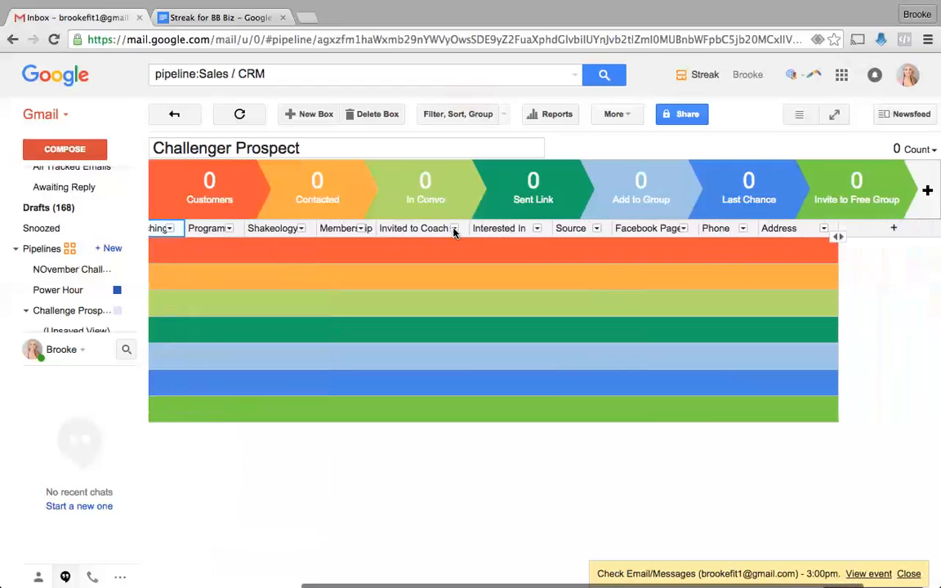
{"action": "left_click_drag", "start_coordinate": [467, 229], "coordinate": [439, 229]}
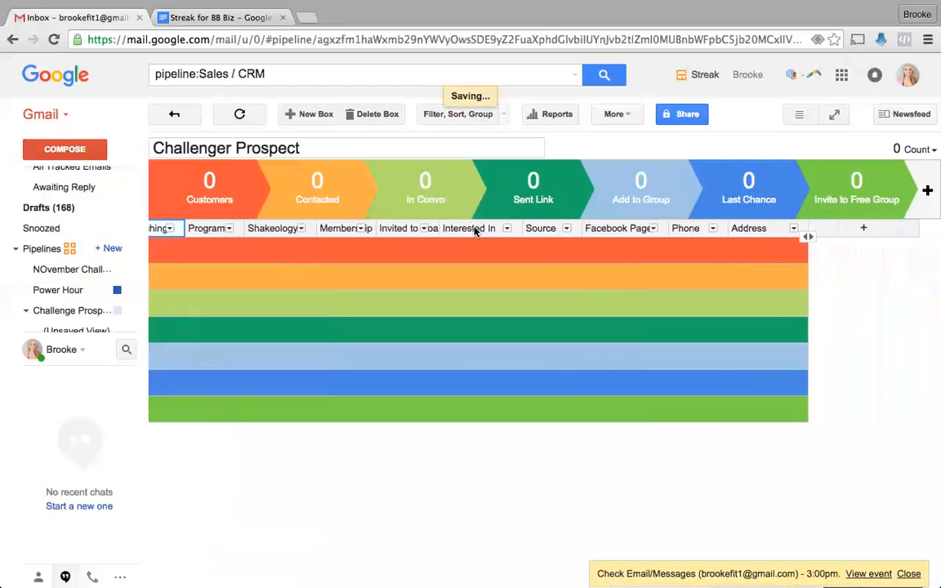
- Hide the Source, Facebook Page, Phone and Address columns
{"action": "left_click", "coordinate": [565, 228]}
{"action": "left_click", "coordinate": [474, 479]}
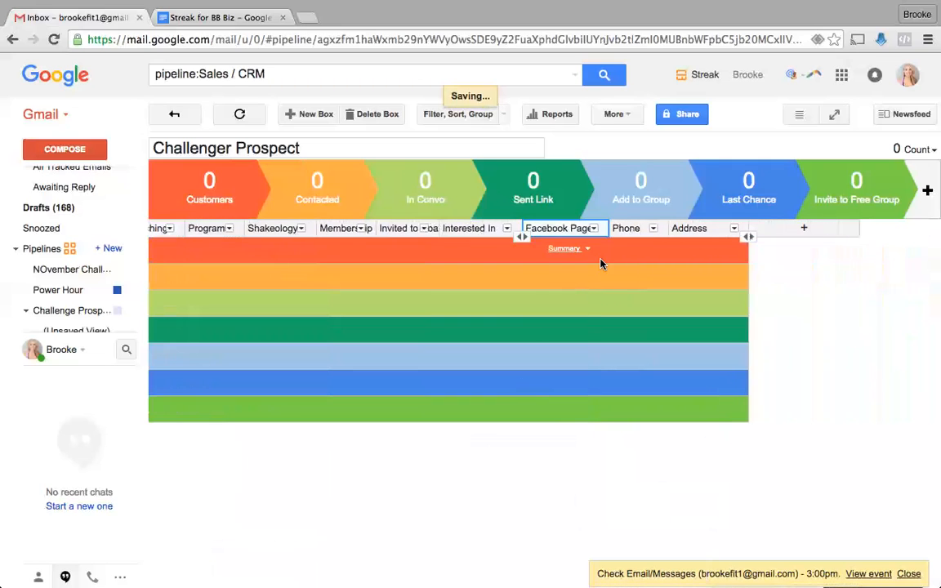
{"action": "left_click", "coordinate": [593, 229]}
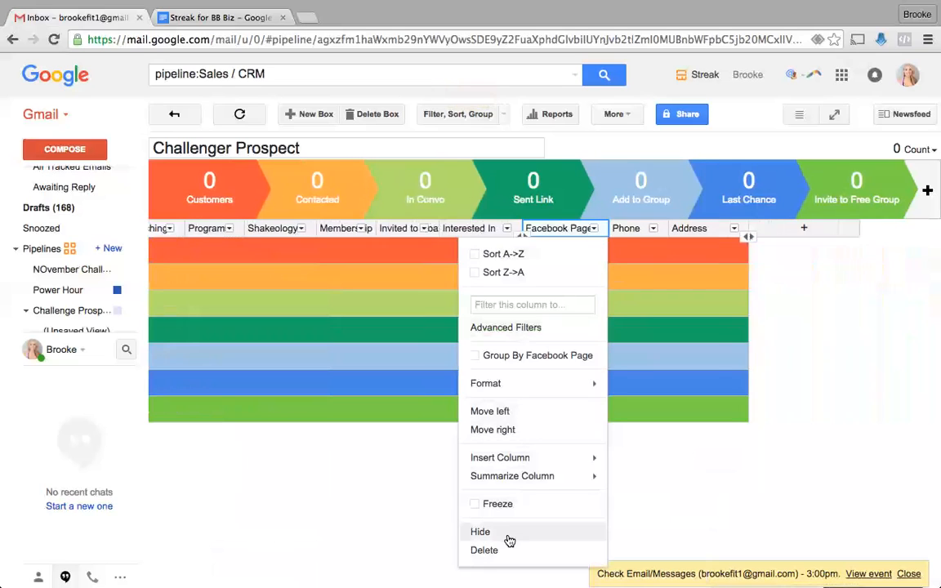
{"action": "left_click", "coordinate": [507, 538]}
{"action": "left_click", "coordinate": [637, 229]}
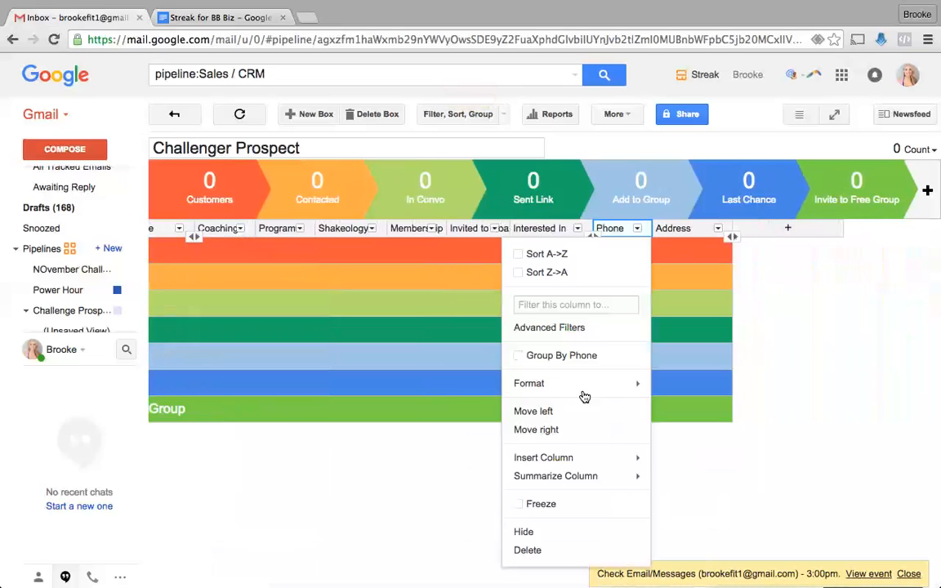
{"action": "left_click", "coordinate": [530, 532]}
{"action": "left_click", "coordinate": [717, 229]}
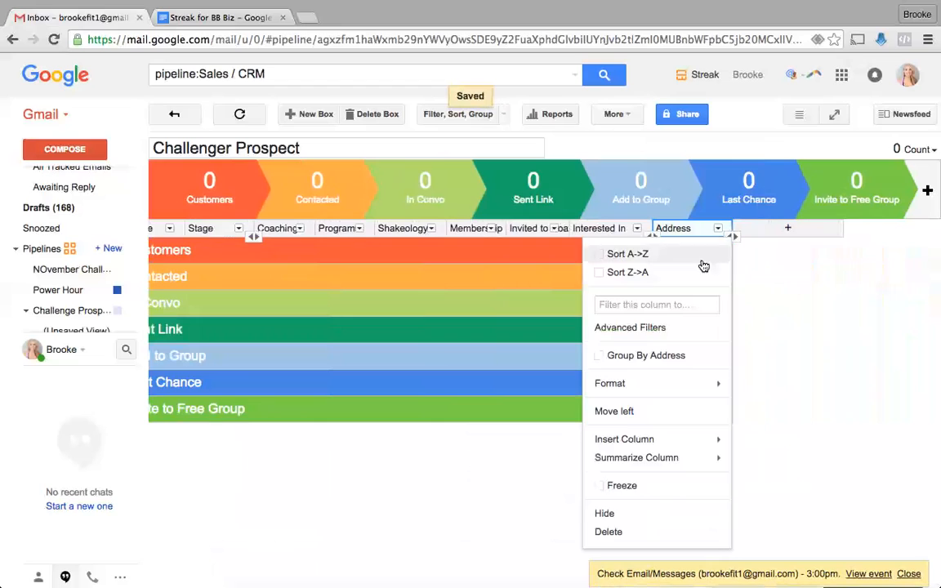
{"action": "left_click", "coordinate": [630, 517]}
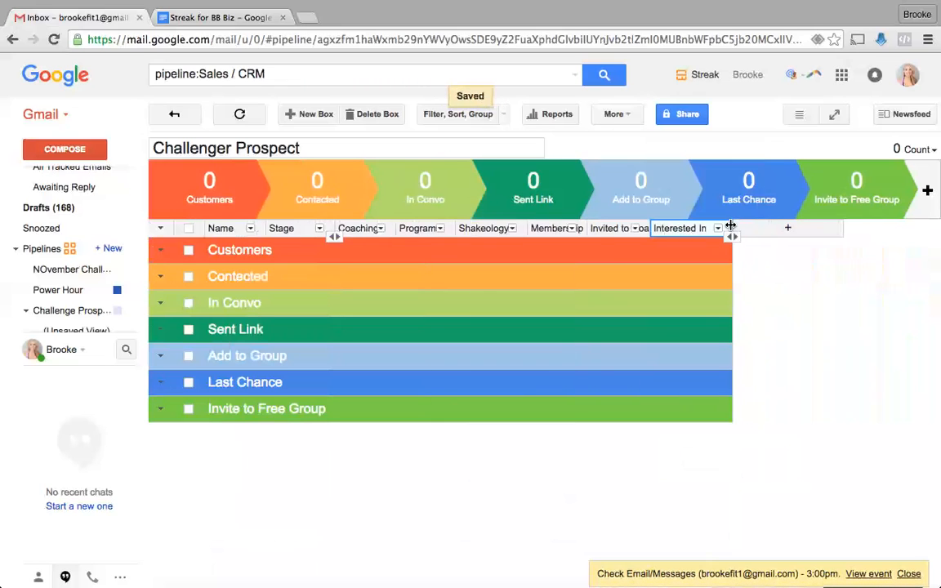
- Widen the Interested In, Invited to Coach, Membership, Shakeology, Coaching and Stage columns
{"action": "left_click_drag", "start_coordinate": [731, 236], "coordinate": [769, 236]}
{"action": "double_click", "coordinate": [648, 227]}
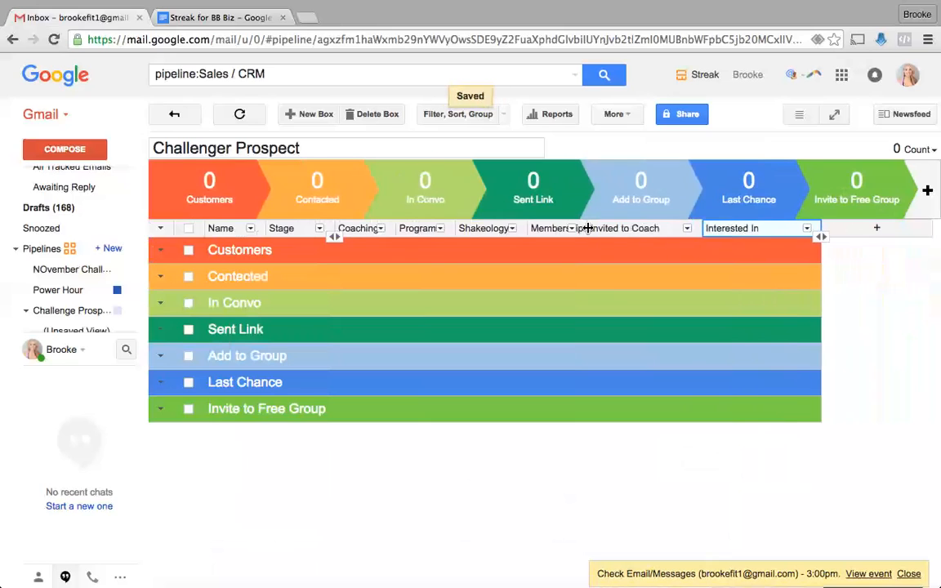
{"action": "left_click_drag", "start_coordinate": [588, 231], "coordinate": [642, 230]}
{"action": "left_click_drag", "start_coordinate": [527, 225], "coordinate": [551, 226]}
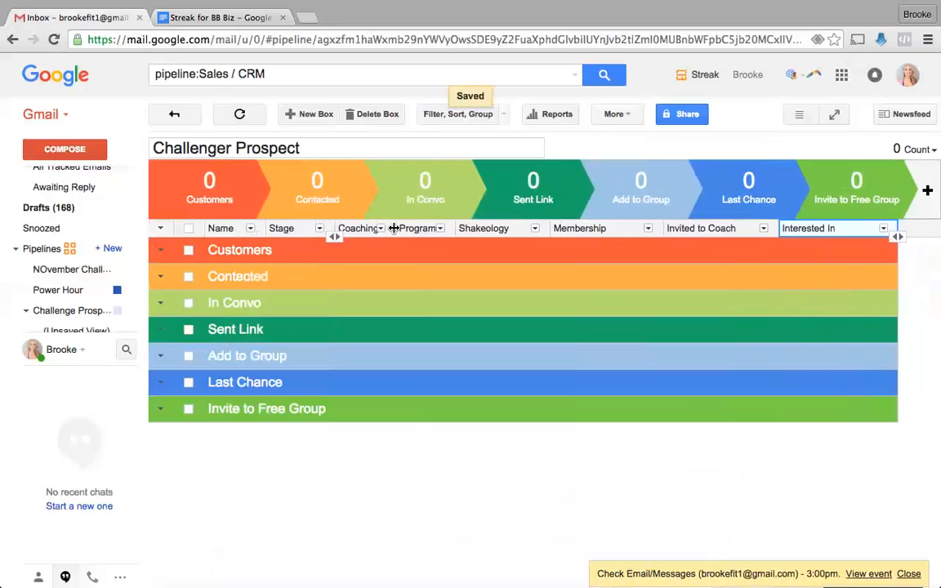
{"action": "left_click_drag", "start_coordinate": [393, 227], "coordinate": [408, 227]}
{"action": "left_click_drag", "start_coordinate": [330, 227], "coordinate": [341, 227]}
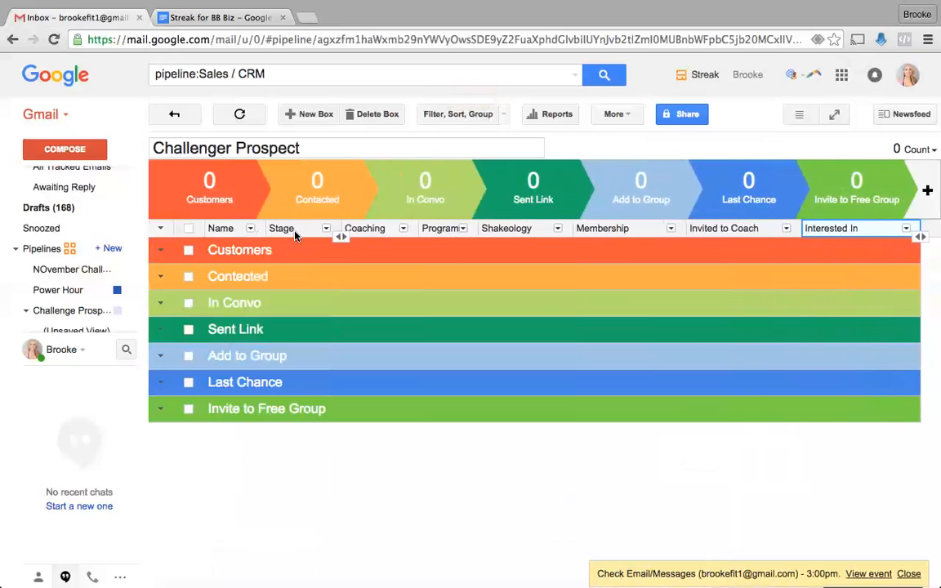
- Return to the Gmail inbox
{"action": "left_click", "coordinate": [326, 228]}
{"action": "left_click", "coordinate": [326, 229]}
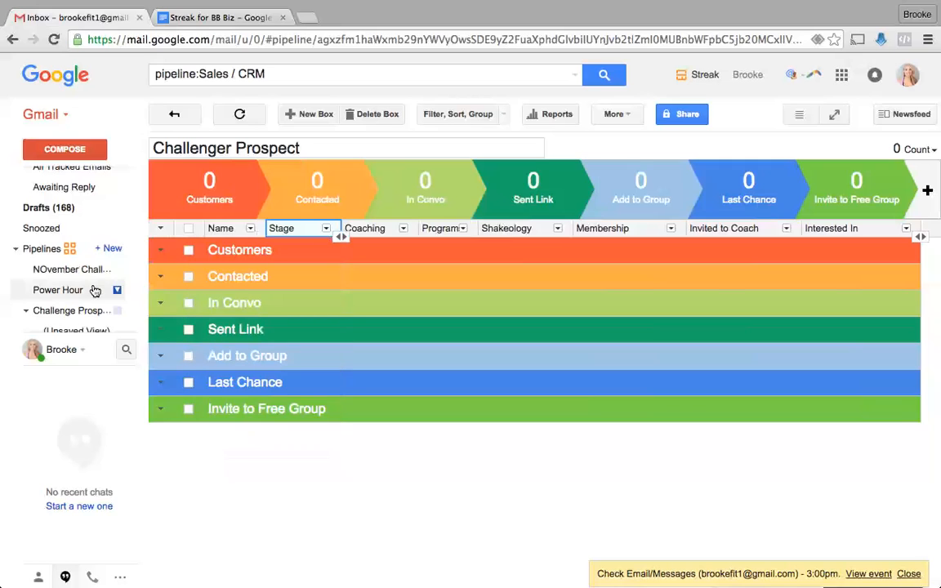
{"action": "scroll", "coordinate": [73, 286], "scroll_direction": "up", "scroll_amount": 2}
{"action": "left_click", "coordinate": [97, 175]}
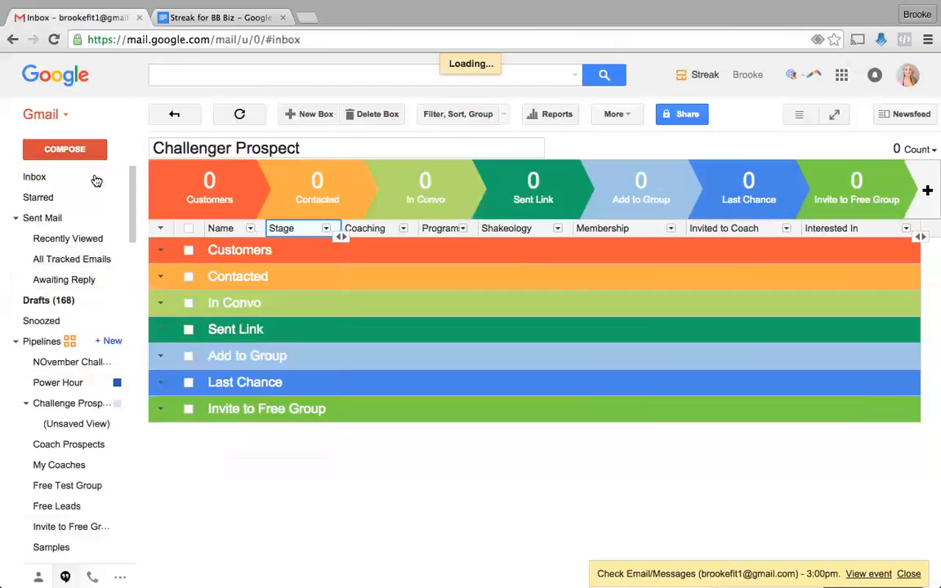
- Box the Wufoo sign-up email into a new Challenger Prospect box named after the lead
{"action": "left_click", "coordinate": [400, 189]}
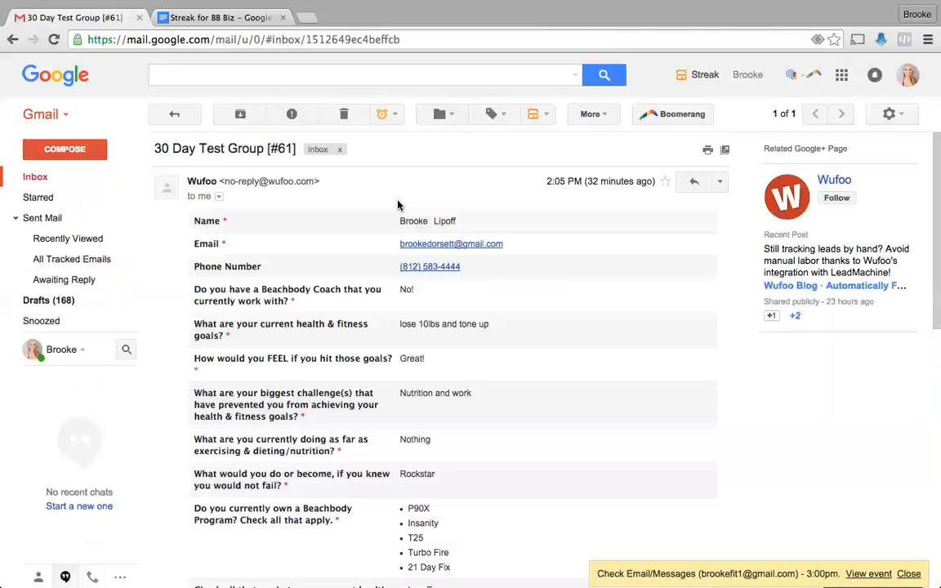
{"action": "left_click_drag", "start_coordinate": [459, 220], "coordinate": [408, 218]}
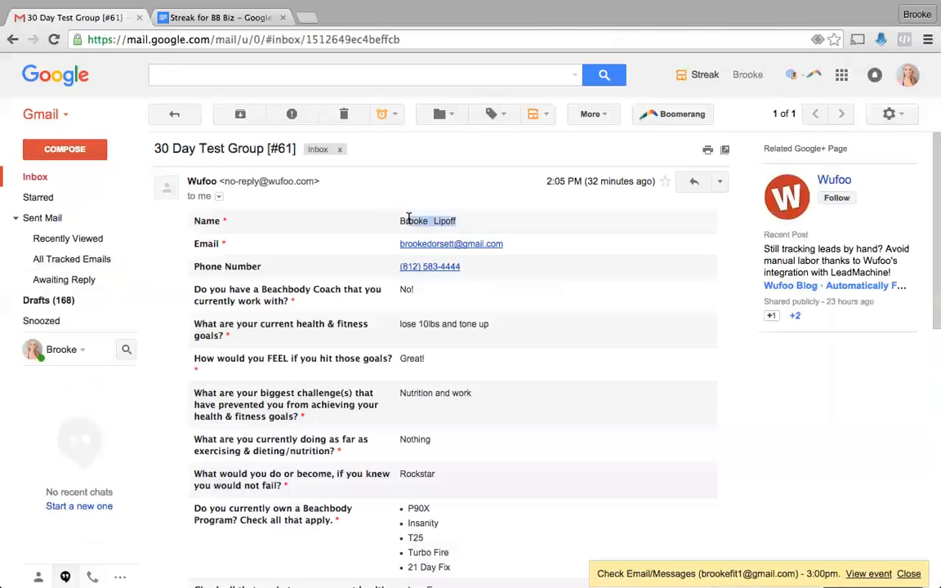
{"action": "left_click", "coordinate": [548, 117]}
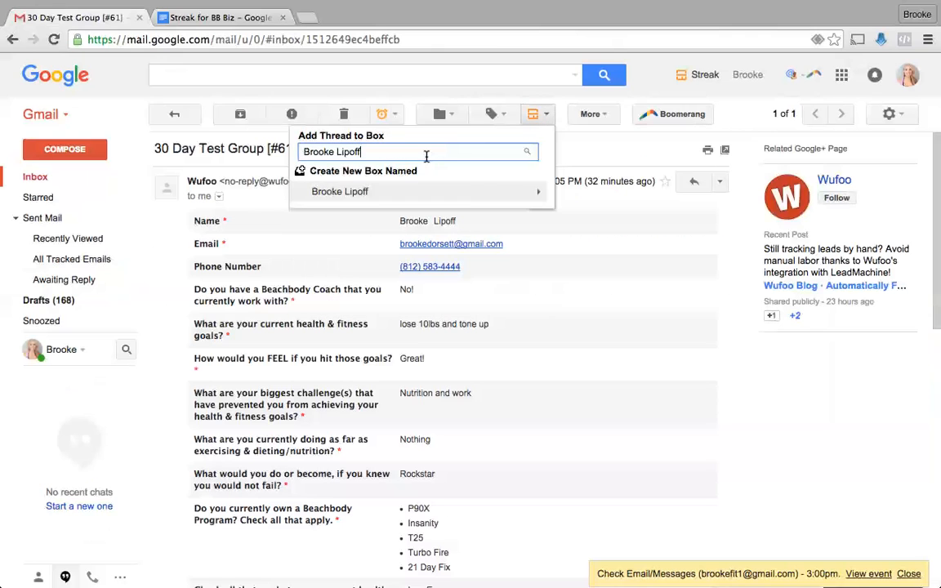
{"action": "left_click", "coordinate": [447, 193]}
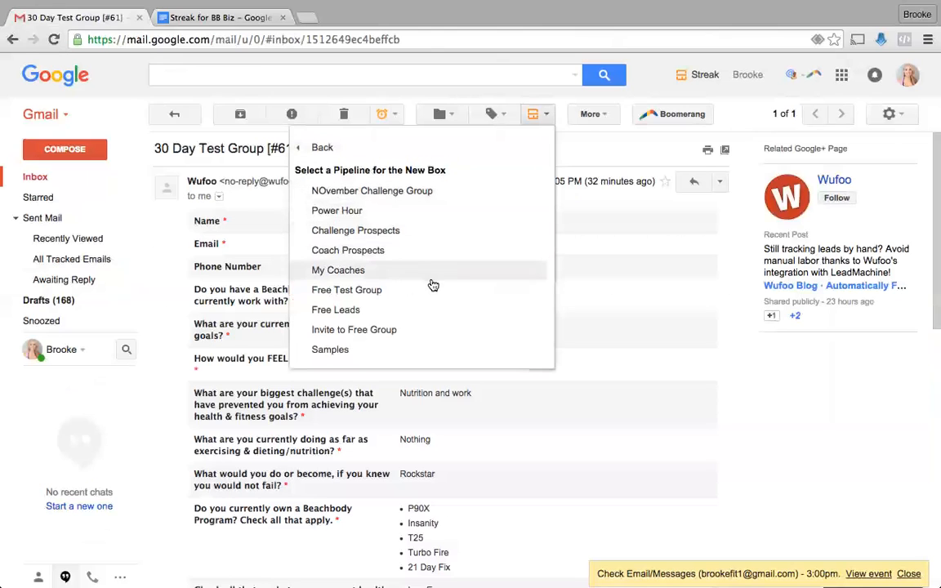
{"action": "scroll", "coordinate": [431, 282], "scroll_direction": "down", "scroll_amount": 2}
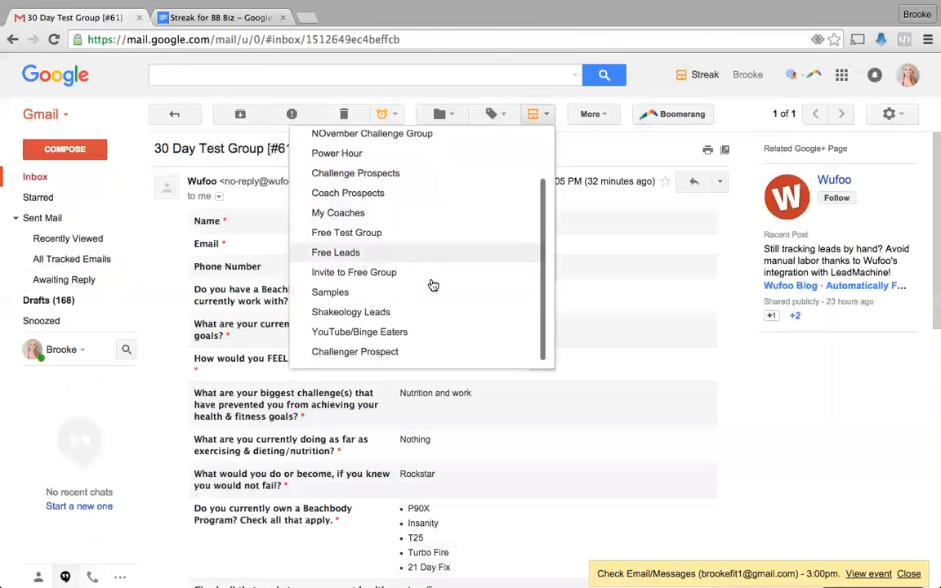
{"action": "left_click", "coordinate": [434, 353]}
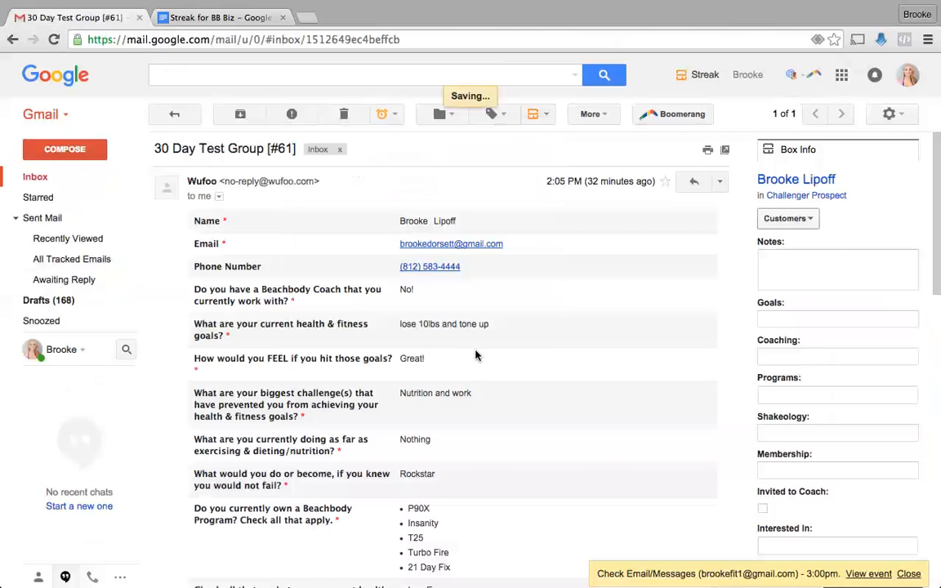
- Copy the lead's phone number from the email into the box's Phone field
{"action": "scroll", "coordinate": [821, 372], "scroll_direction": "down", "scroll_amount": 5}
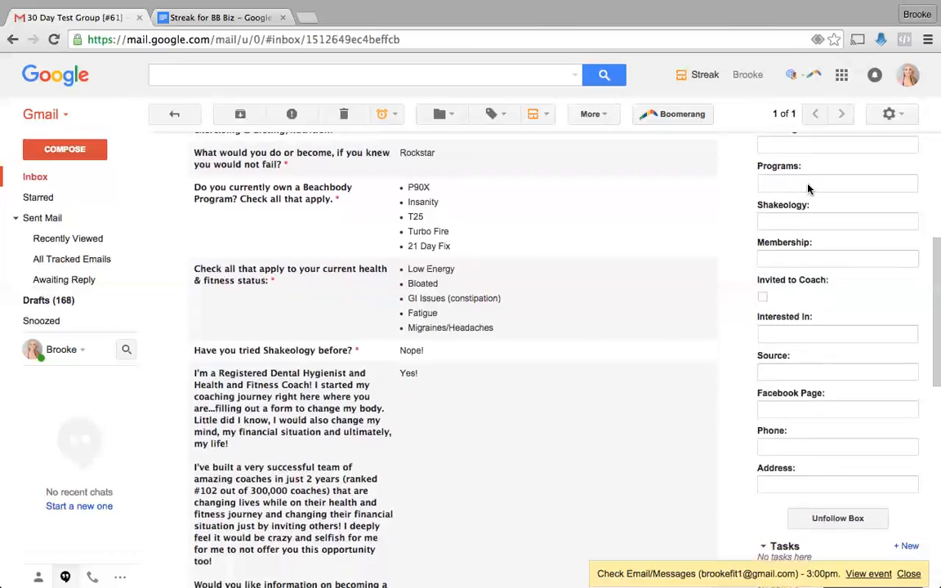
{"action": "scroll", "coordinate": [808, 189], "scroll_direction": "up", "scroll_amount": 5}
{"action": "scroll", "coordinate": [808, 188], "scroll_direction": "up", "scroll_amount": 1}
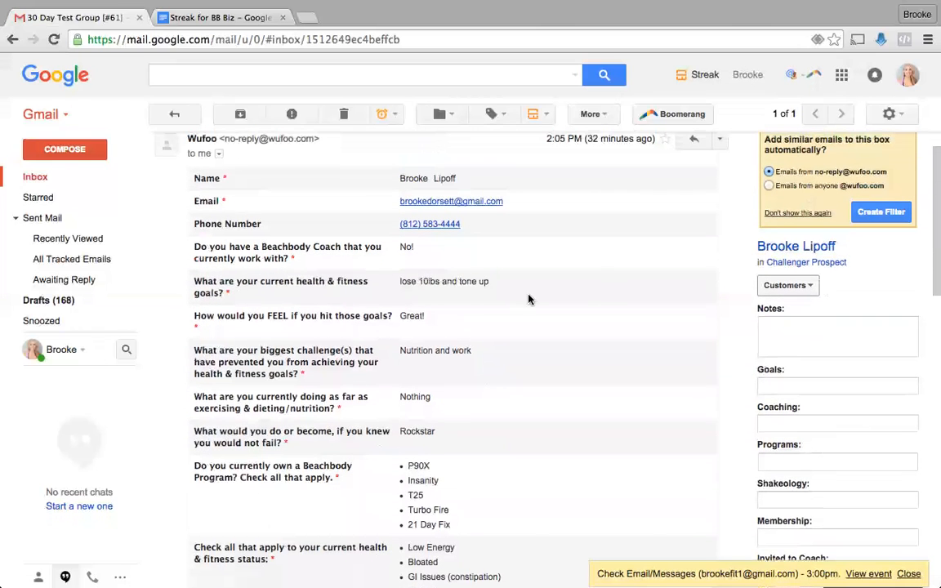
{"action": "left_click_drag", "start_coordinate": [480, 227], "coordinate": [402, 226]}
{"action": "key", "text": "ctrl+c"}
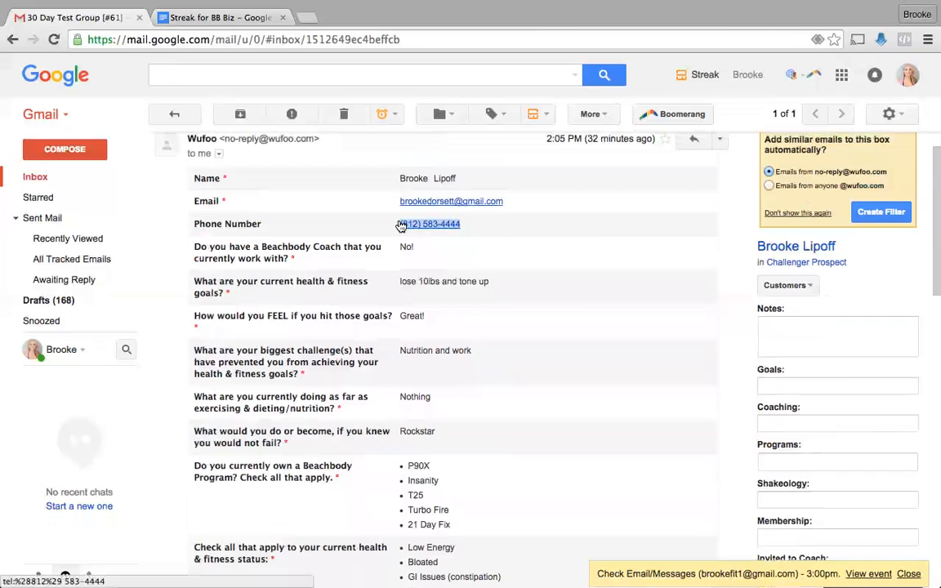
{"action": "scroll", "coordinate": [838, 387], "scroll_direction": "down", "scroll_amount": 10}
{"action": "scroll", "coordinate": [823, 404], "scroll_direction": "up", "scroll_amount": 5}
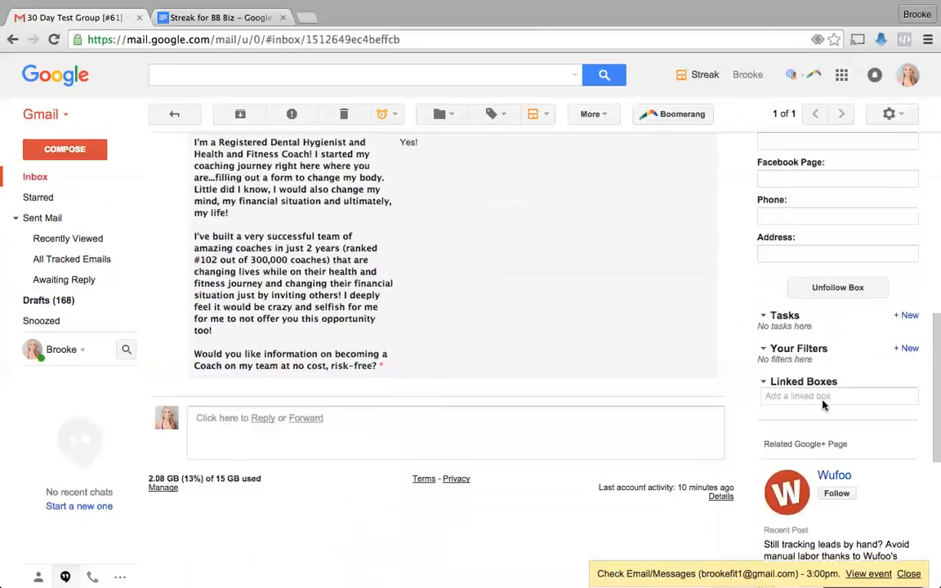
{"action": "left_click", "coordinate": [777, 335]}
{"action": "key", "text": "ctrl+v"}
{"action": "scroll", "coordinate": [657, 289], "scroll_direction": "up", "scroll_amount": 5}
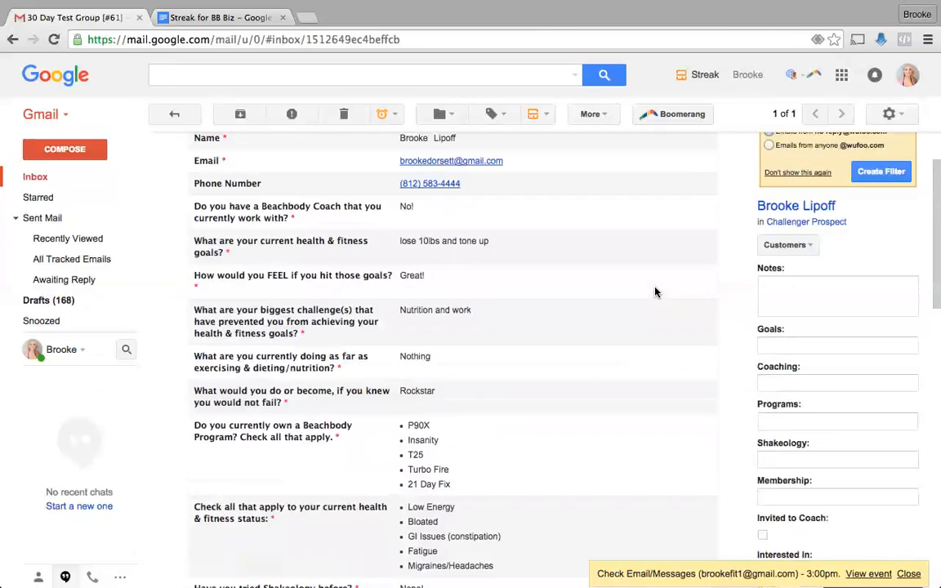
{"action": "left_click_drag", "start_coordinate": [490, 276], "coordinate": [398, 276]}
- Paste 'lose 10lbs and tone up' from the email into the box's Goals field
{"action": "left_click_drag", "start_coordinate": [504, 279], "coordinate": [409, 278]}
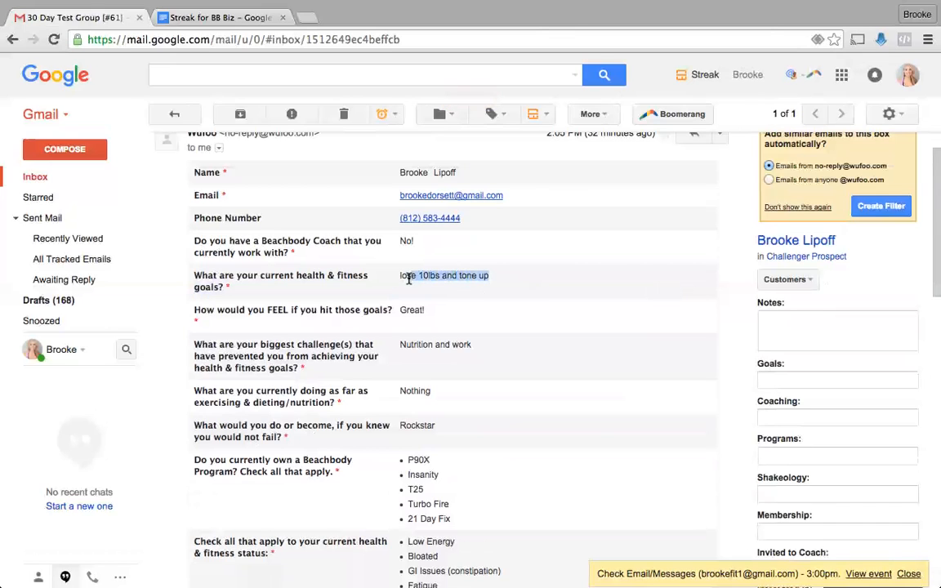
{"action": "left_click", "coordinate": [797, 380]}
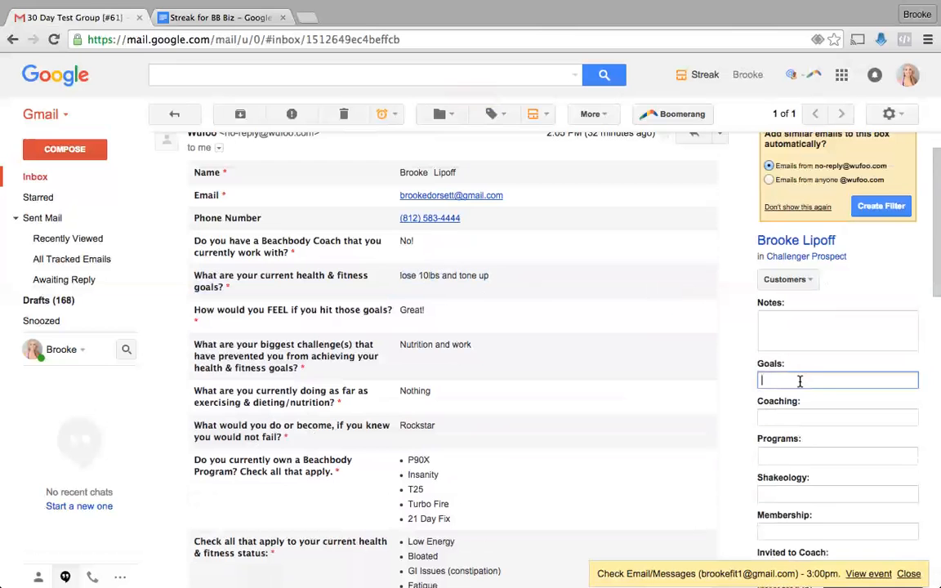
{"action": "type", "text": "lose 10lbs and tone up"}
{"action": "scroll", "coordinate": [620, 405], "scroll_direction": "down", "scroll_amount": 3}
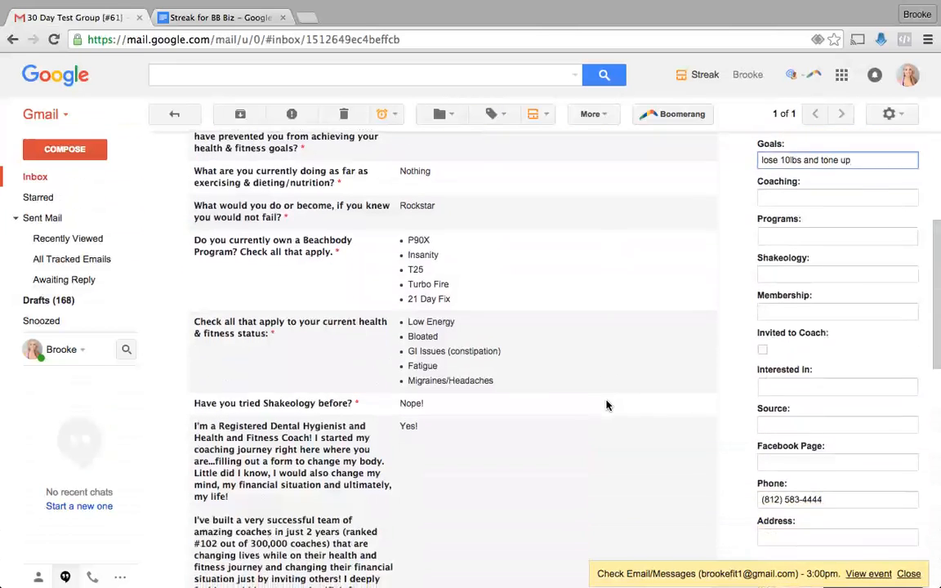
{"action": "scroll", "coordinate": [609, 405], "scroll_direction": "up", "scroll_amount": 2}
- Create Yes as a Coaching option and set Coaching to Yes
{"action": "left_click", "coordinate": [779, 375]}
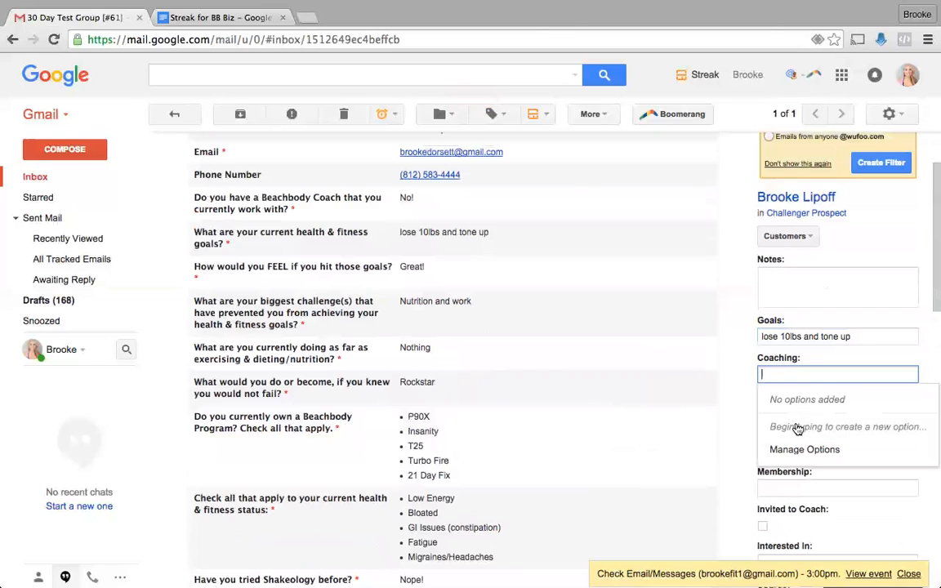
{"action": "type", "text": "Yes"}
{"action": "left_click", "coordinate": [800, 397]}
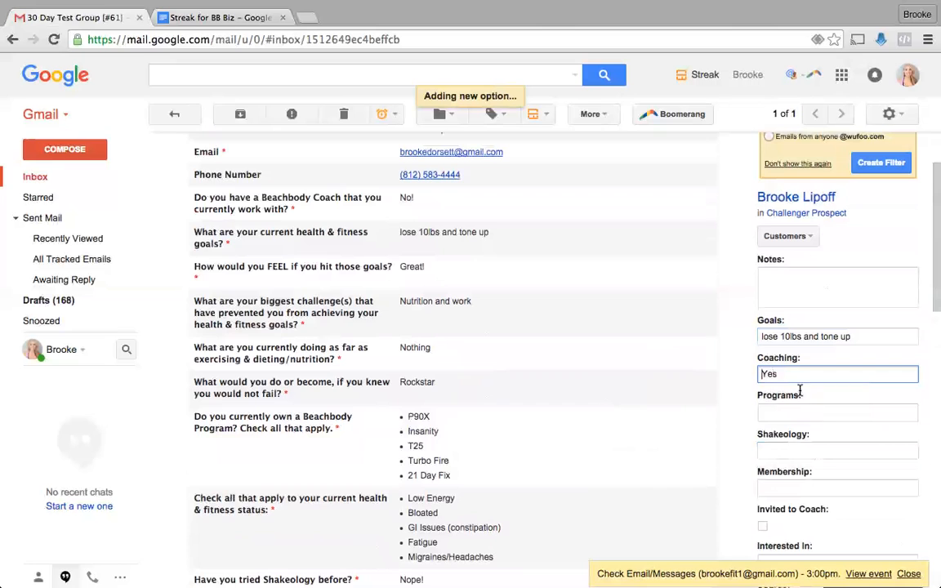
{"action": "left_click", "coordinate": [805, 450]}
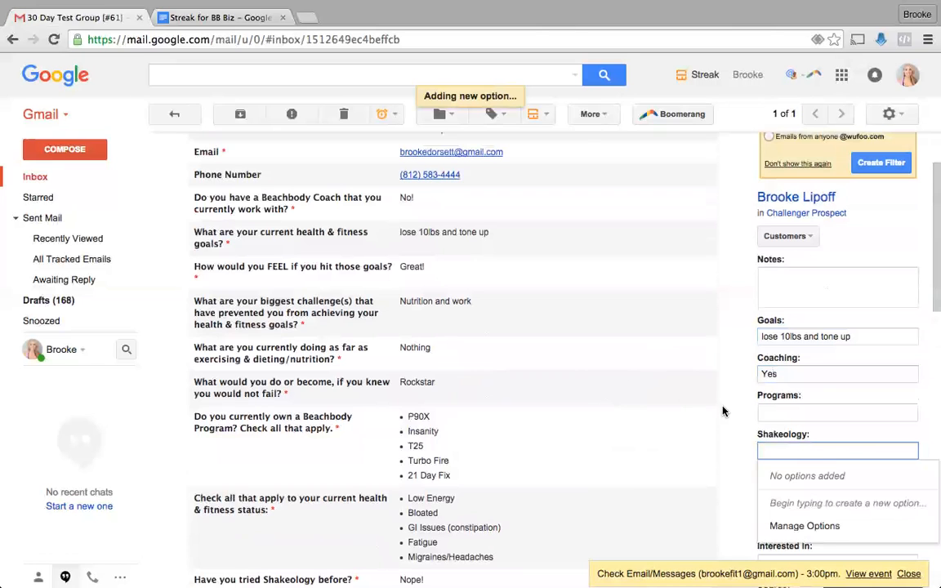
- Add No and Maybe to the Coaching options
{"action": "left_click", "coordinate": [789, 374]}
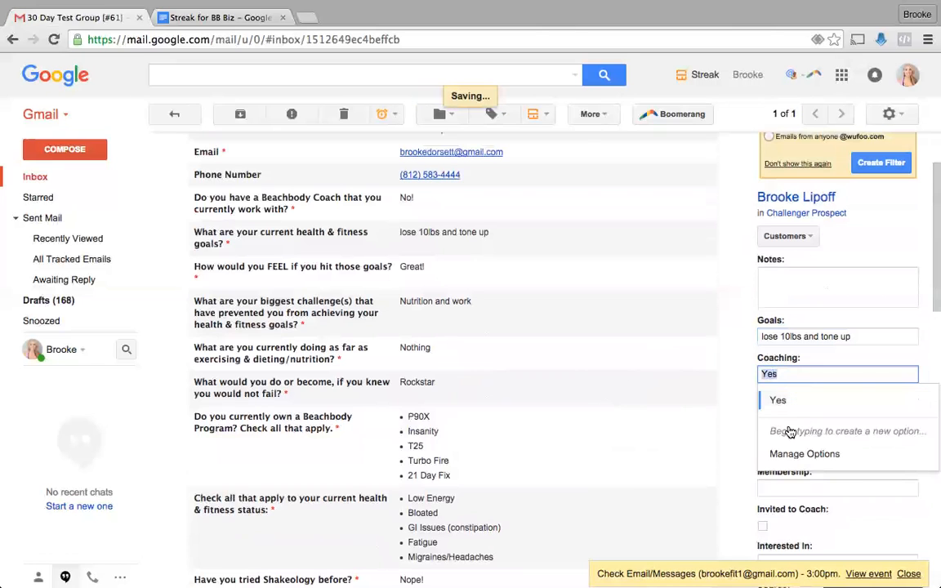
{"action": "left_click", "coordinate": [788, 453]}
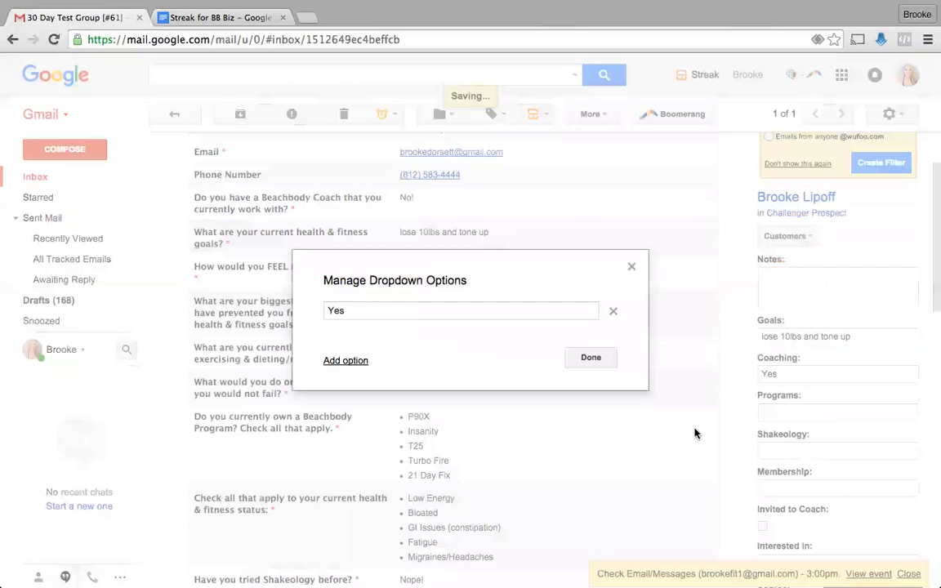
{"action": "left_click", "coordinate": [347, 361]}
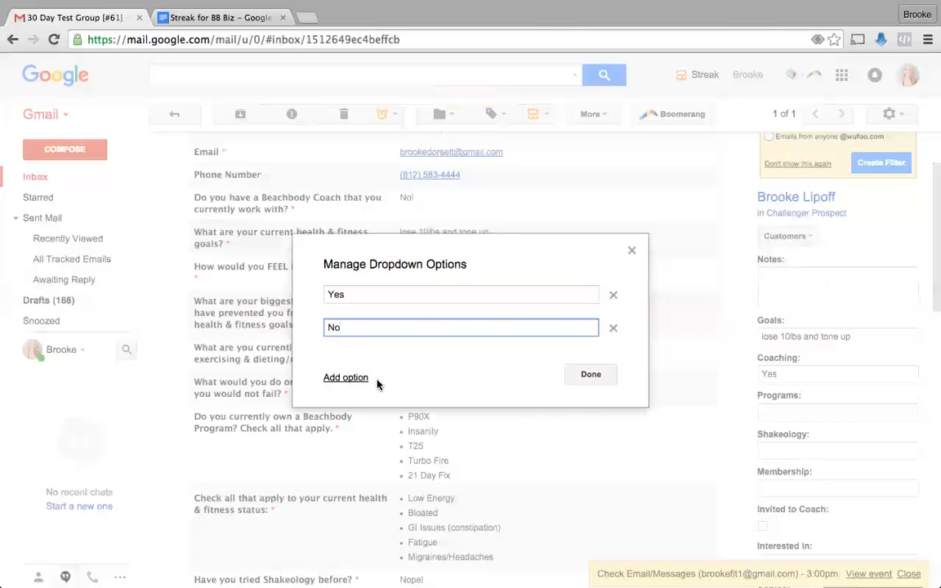
{"action": "left_click", "coordinate": [366, 378]}
{"action": "type", "text": "Maybe"}
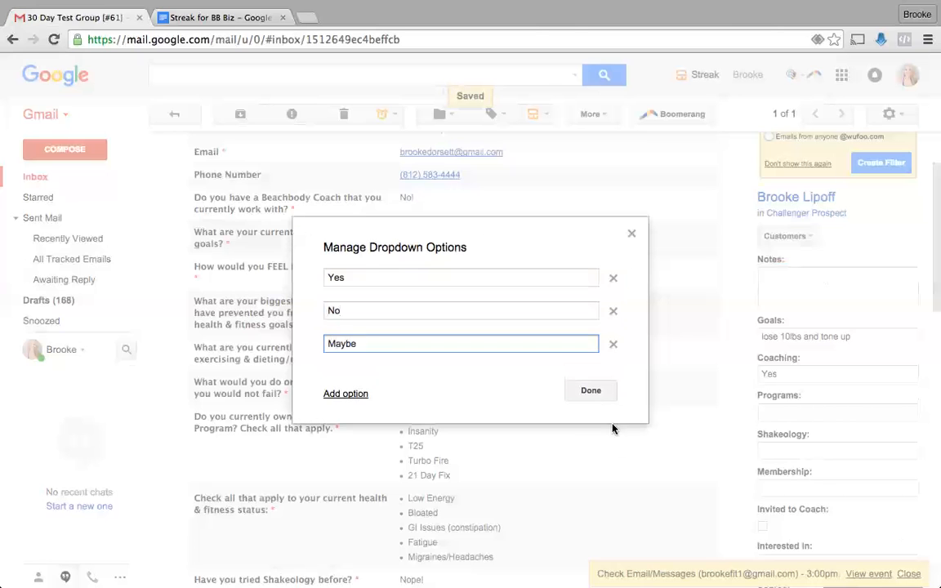
{"action": "left_click", "coordinate": [591, 392]}
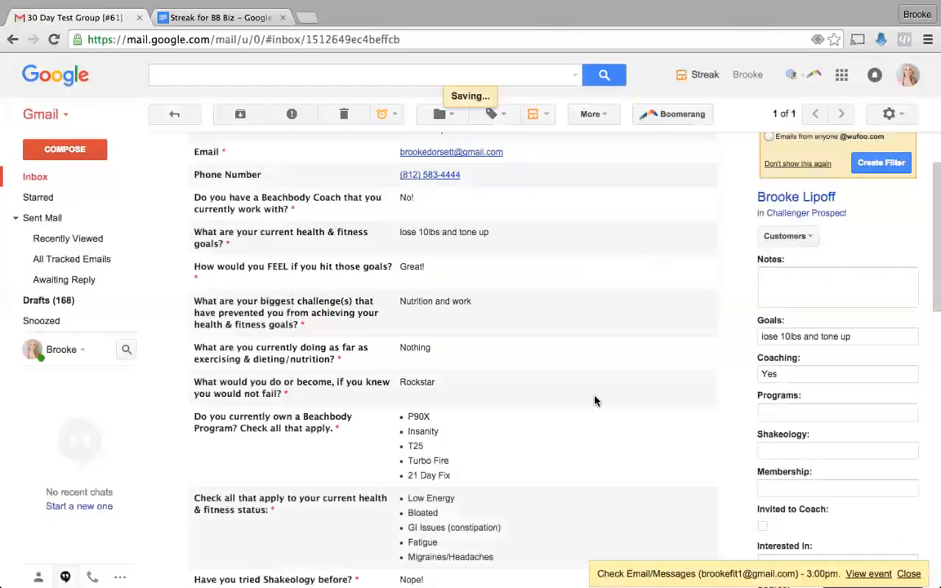
{"action": "left_click", "coordinate": [788, 414]}
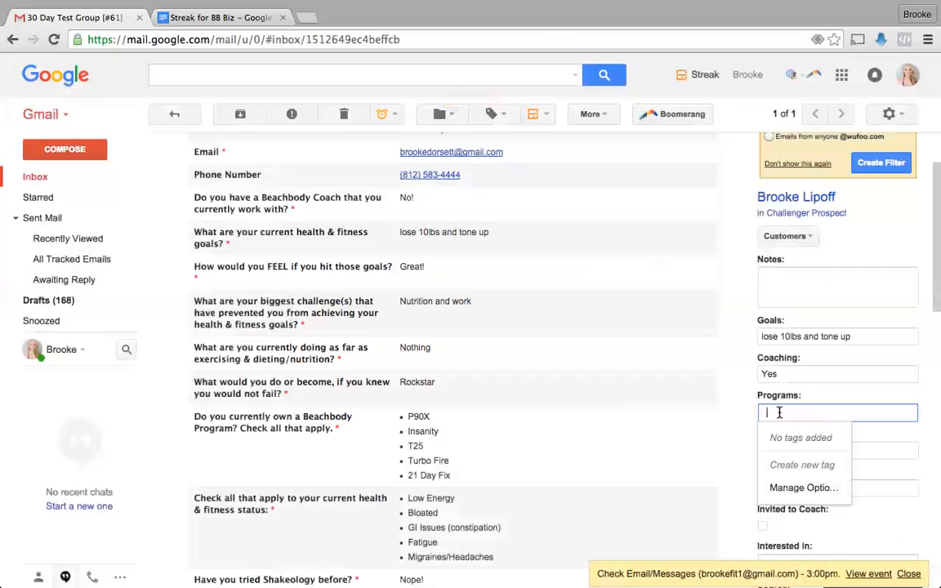
- Tag the Programs field with P90X, Insanity and T25
{"action": "type", "text": "P90X"}
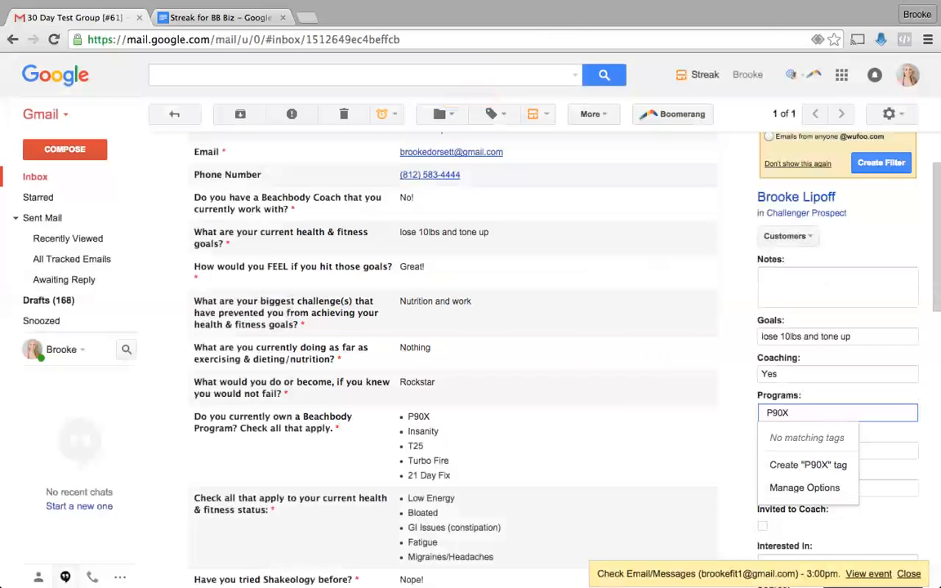
{"action": "left_click", "coordinate": [805, 463]}
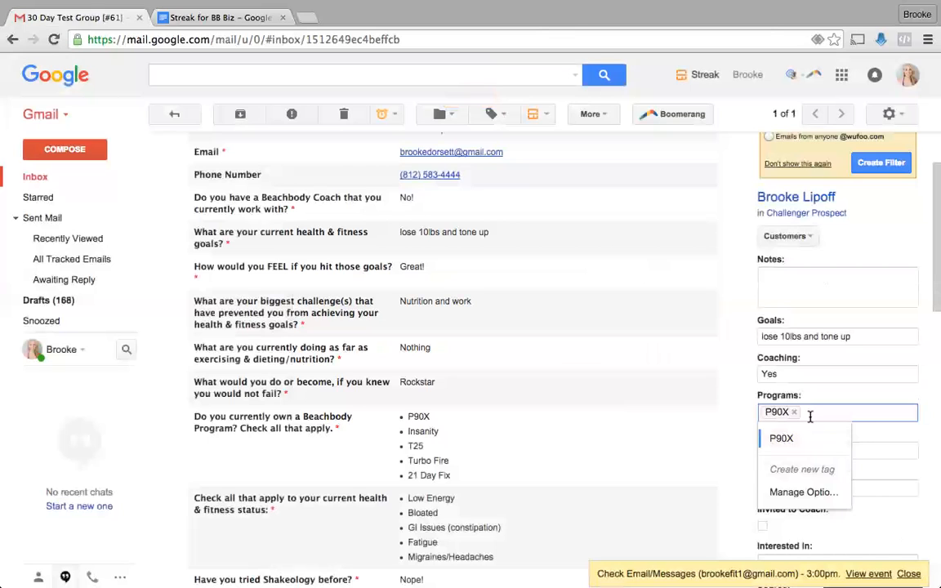
{"action": "type", "text": "Insanity"}
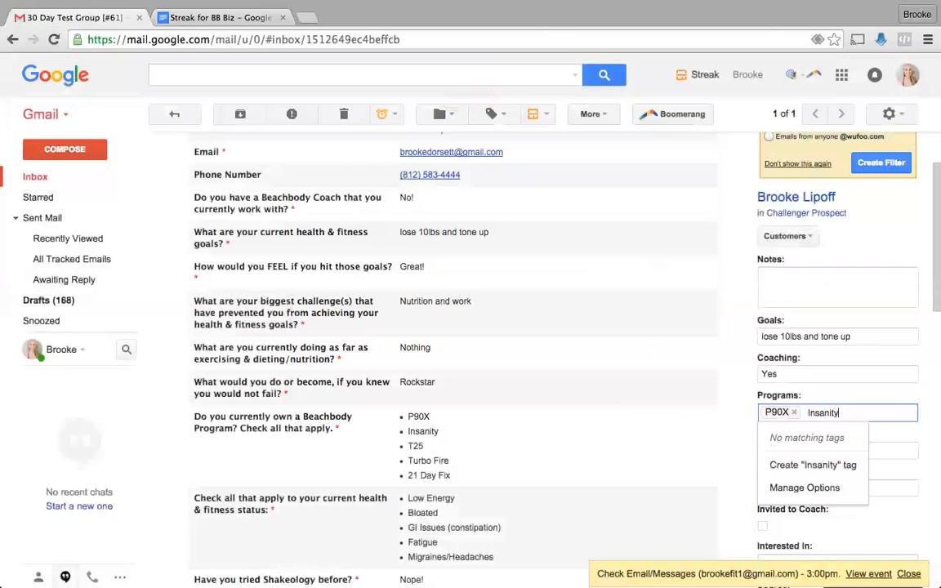
{"action": "left_click", "coordinate": [832, 462]}
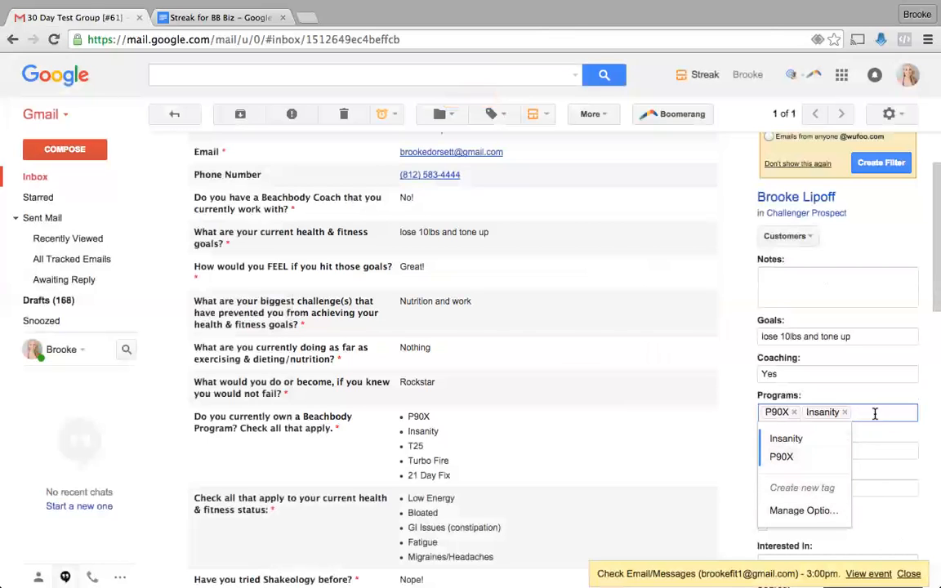
{"action": "type", "text": "T25"}
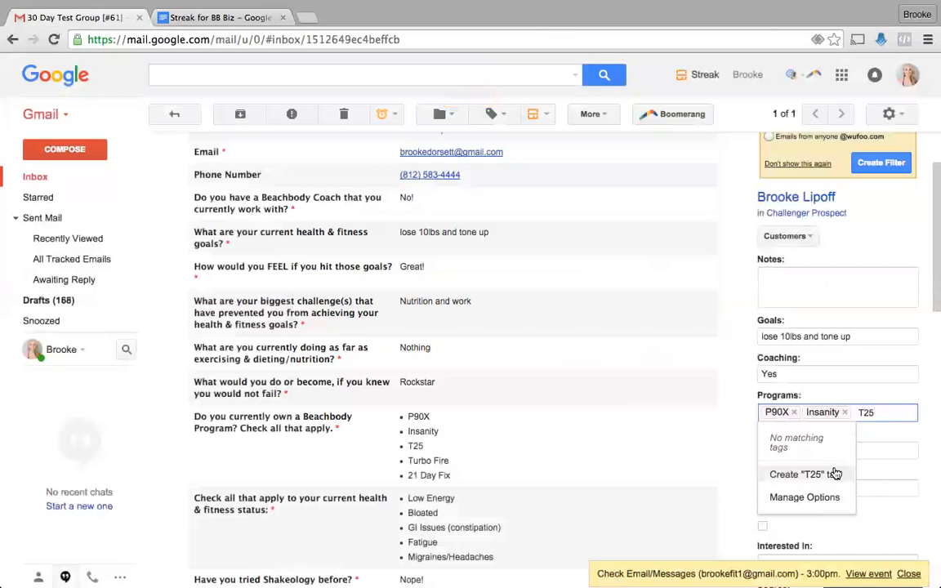
{"action": "left_click", "coordinate": [830, 474]}
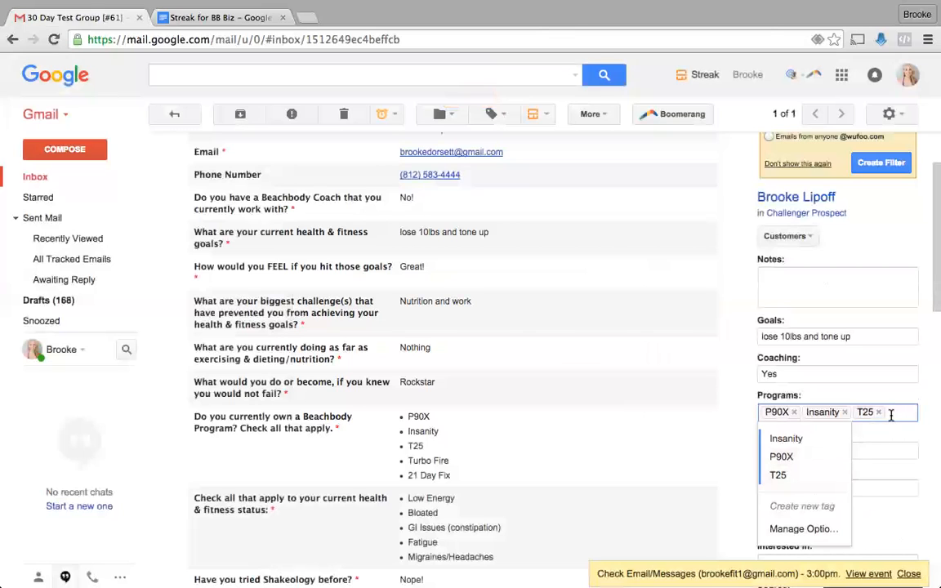
- Add Turbo Fire and 21 Day Fix Programs tags and save the field
{"action": "type", "text": "Turbo Fire"}
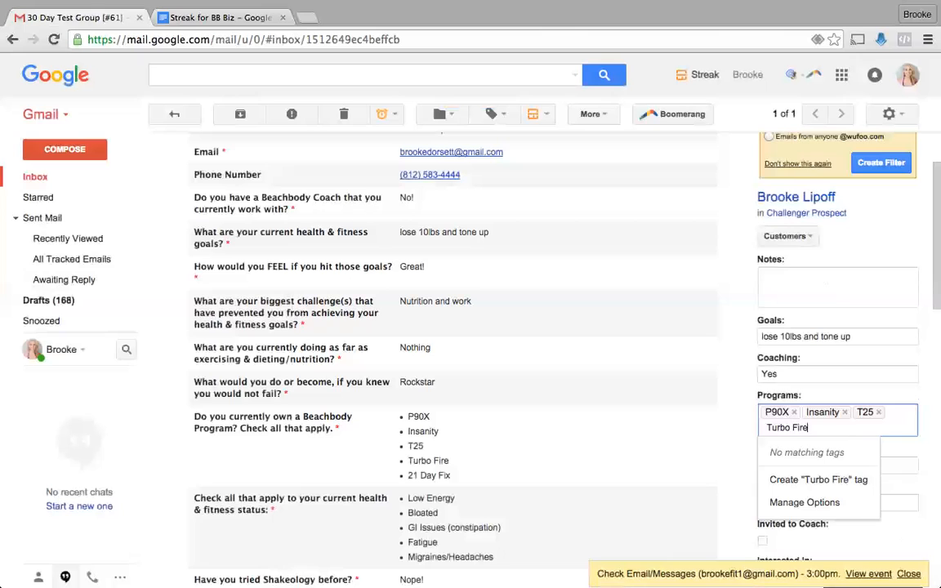
{"action": "left_click", "coordinate": [808, 479]}
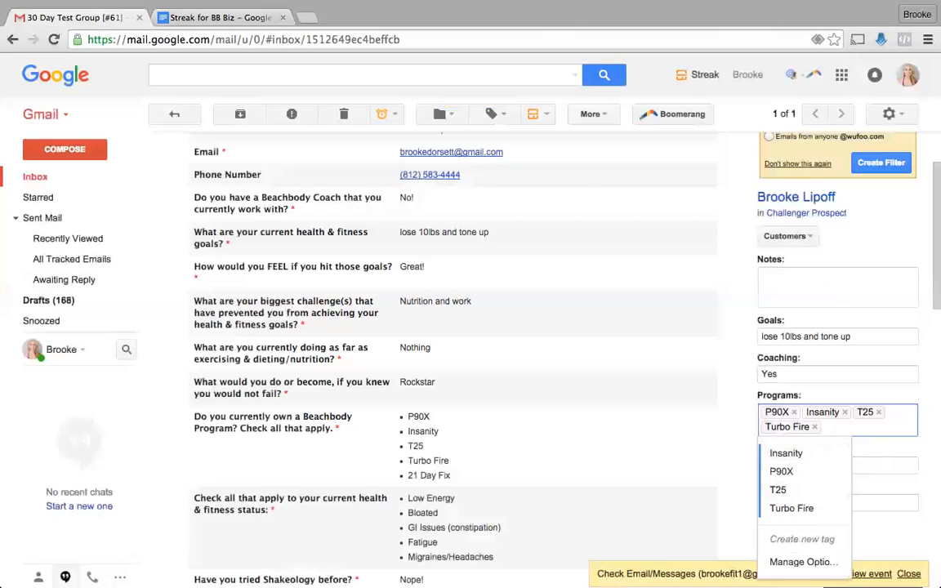
{"action": "type", "text": "21 Day Fix"}
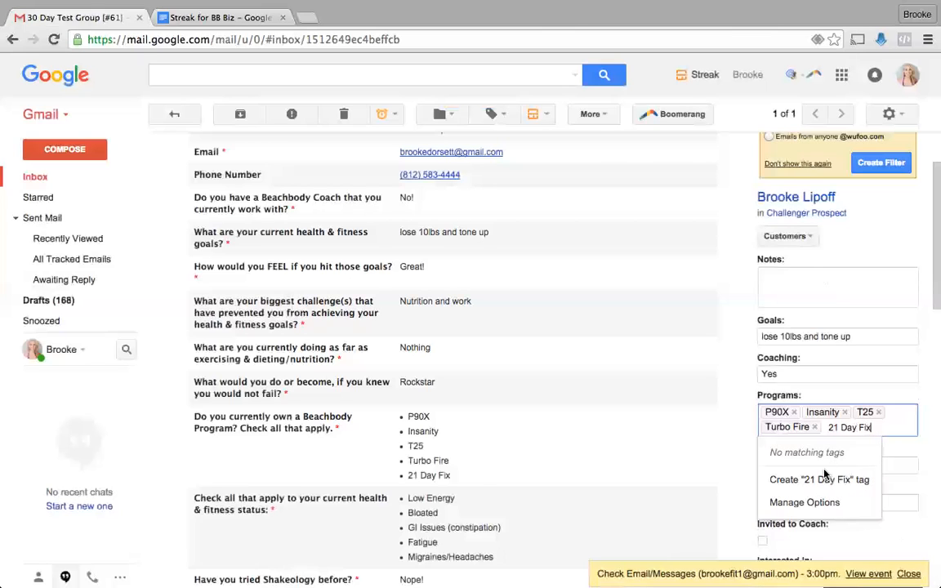
{"action": "left_click", "coordinate": [825, 477]}
{"action": "scroll", "coordinate": [826, 472], "scroll_direction": "down", "scroll_amount": 2}
{"action": "scroll", "coordinate": [826, 472], "scroll_direction": "up", "scroll_amount": 1}
{"action": "left_click", "coordinate": [848, 455]}
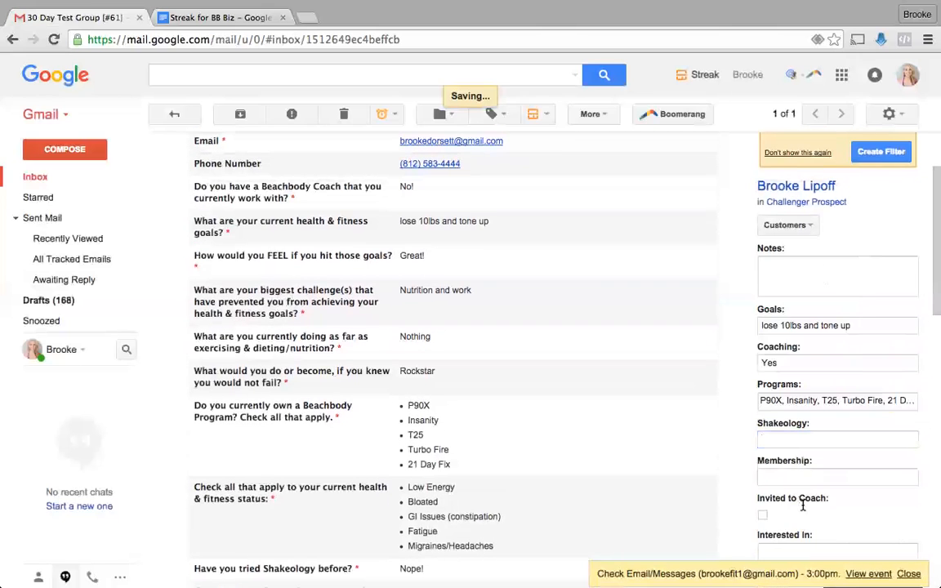
{"action": "scroll", "coordinate": [760, 504], "scroll_direction": "down", "scroll_amount": 3}
{"action": "scroll", "coordinate": [760, 506], "scroll_direction": "up", "scroll_amount": 4}
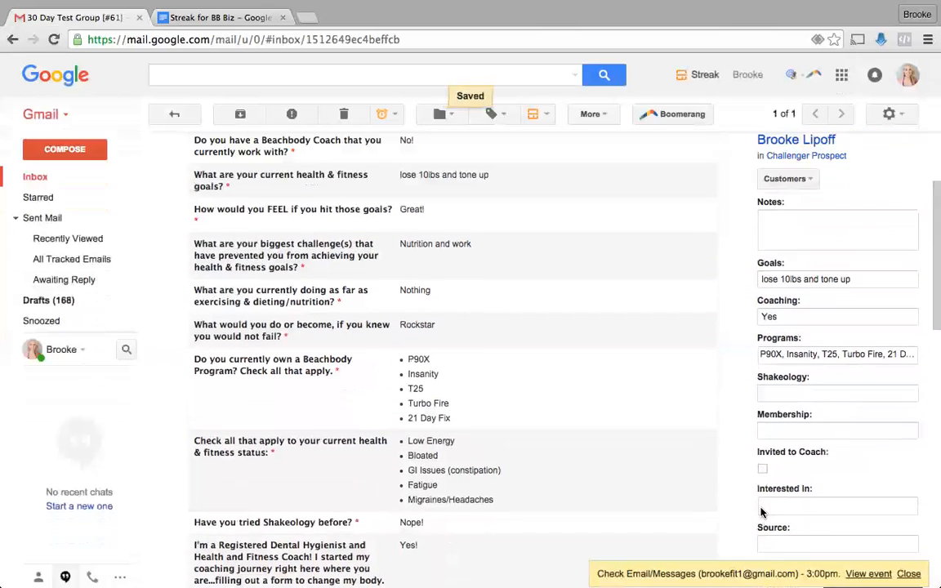
{"action": "scroll", "coordinate": [760, 512], "scroll_direction": "up", "scroll_amount": 1}
{"action": "scroll", "coordinate": [760, 512], "scroll_direction": "down", "scroll_amount": 4}
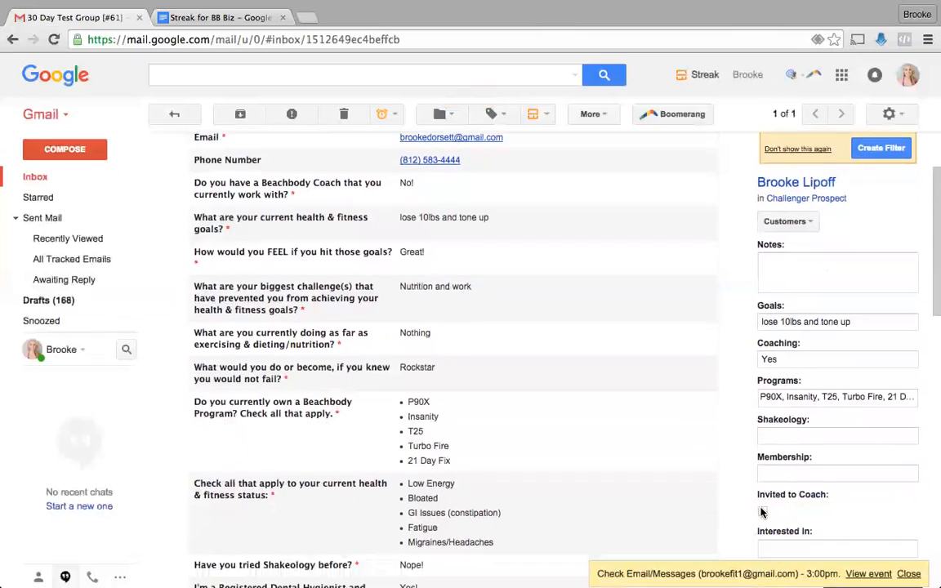
{"action": "scroll", "coordinate": [760, 512], "scroll_direction": "up", "scroll_amount": 3}
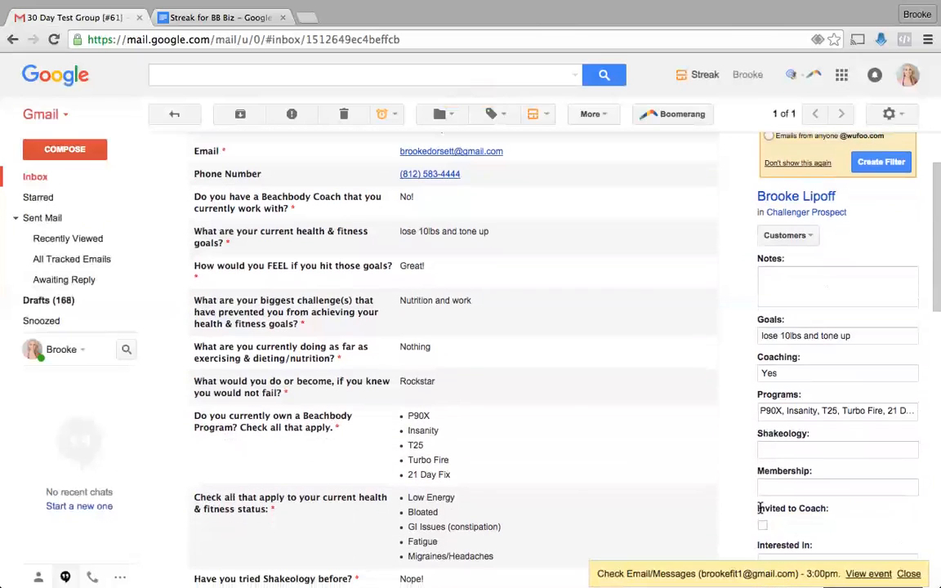
{"action": "left_click", "coordinate": [789, 236]}
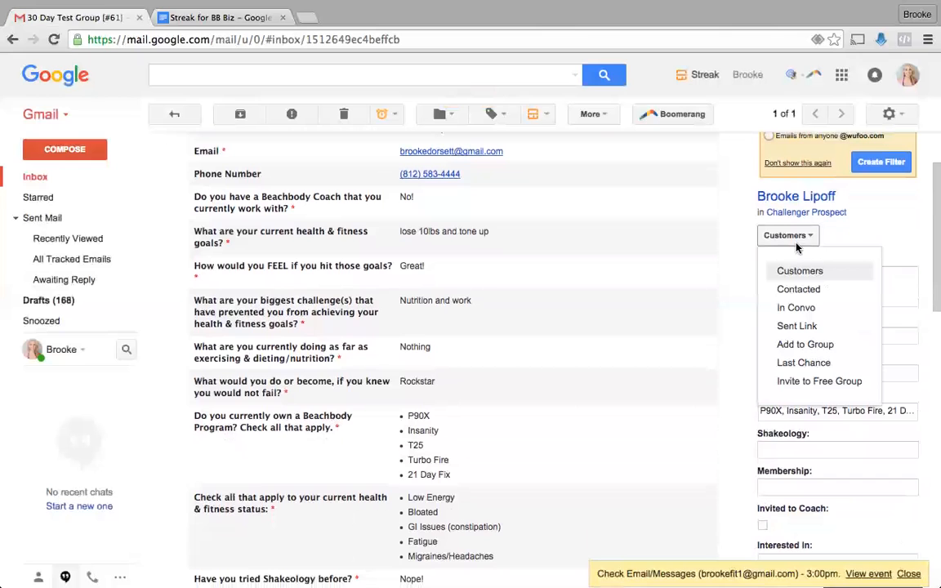
- Set the box's stage to Contacted and jump to its Challenger Prospect pipeline
{"action": "left_click", "coordinate": [799, 289]}
{"action": "scroll", "coordinate": [788, 240], "scroll_direction": "down", "scroll_amount": 4}
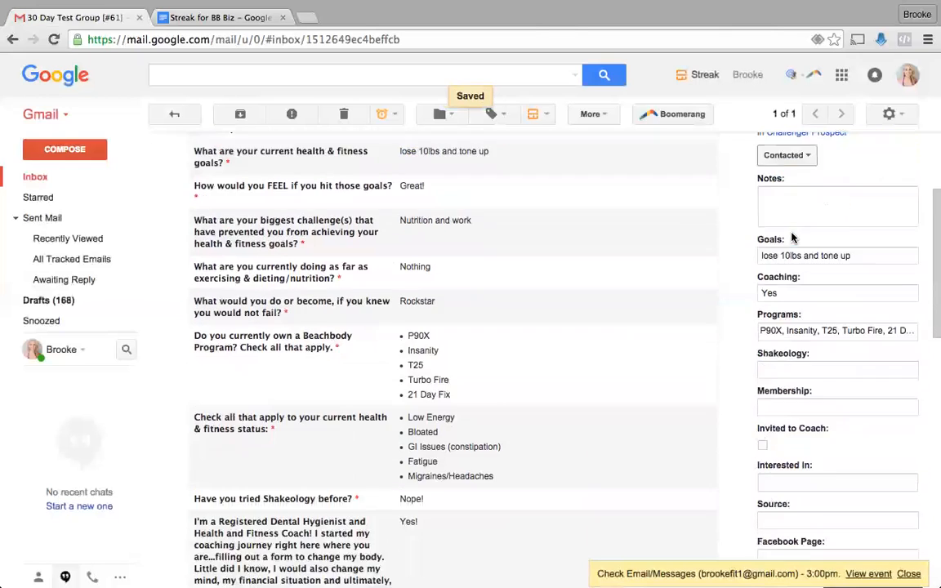
{"action": "scroll", "coordinate": [792, 232], "scroll_direction": "up", "scroll_amount": 3}
{"action": "scroll", "coordinate": [792, 233], "scroll_direction": "up", "scroll_amount": 2}
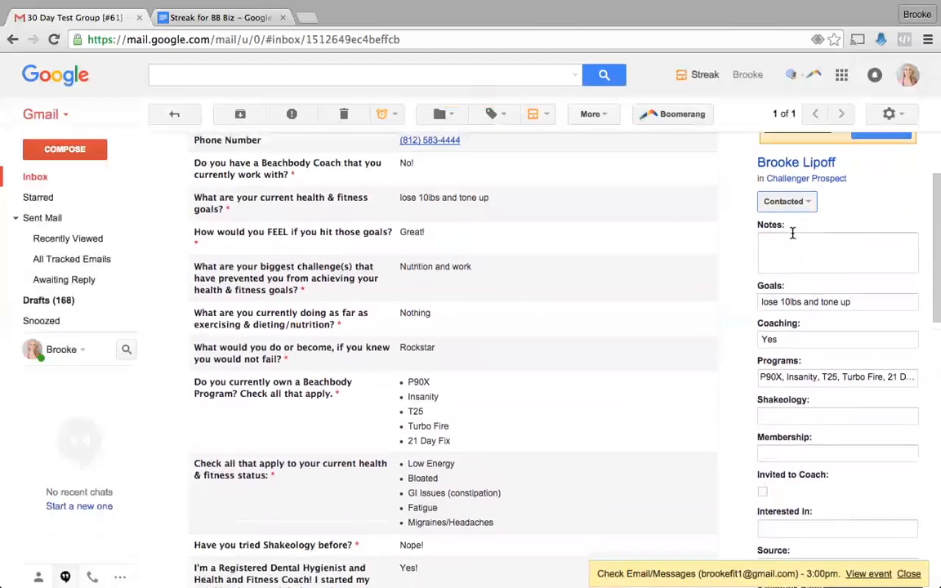
{"action": "left_click", "coordinate": [804, 210]}
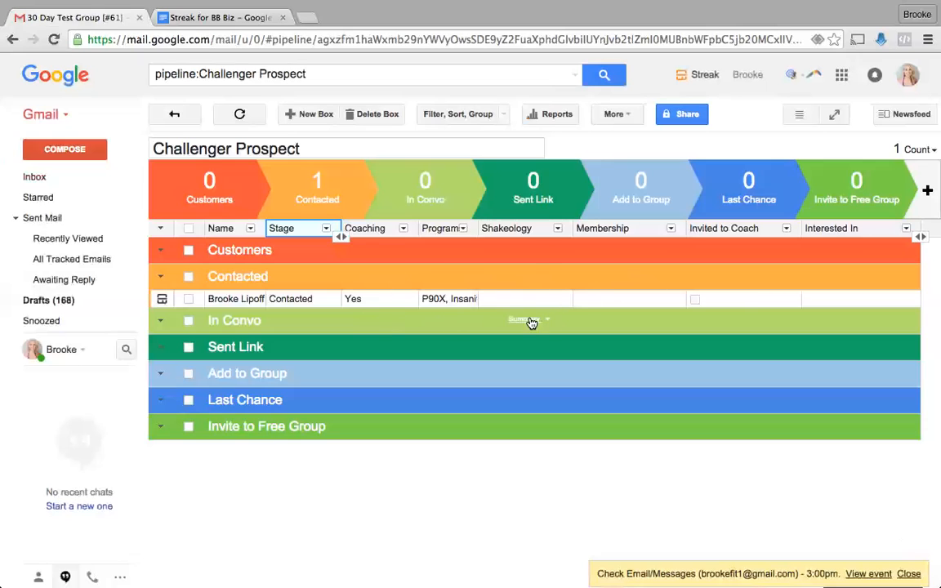
- Widen the Programs column to show more tags
{"action": "left_click_drag", "start_coordinate": [475, 233], "coordinate": [495, 232]}
{"action": "left_click", "coordinate": [482, 229]}
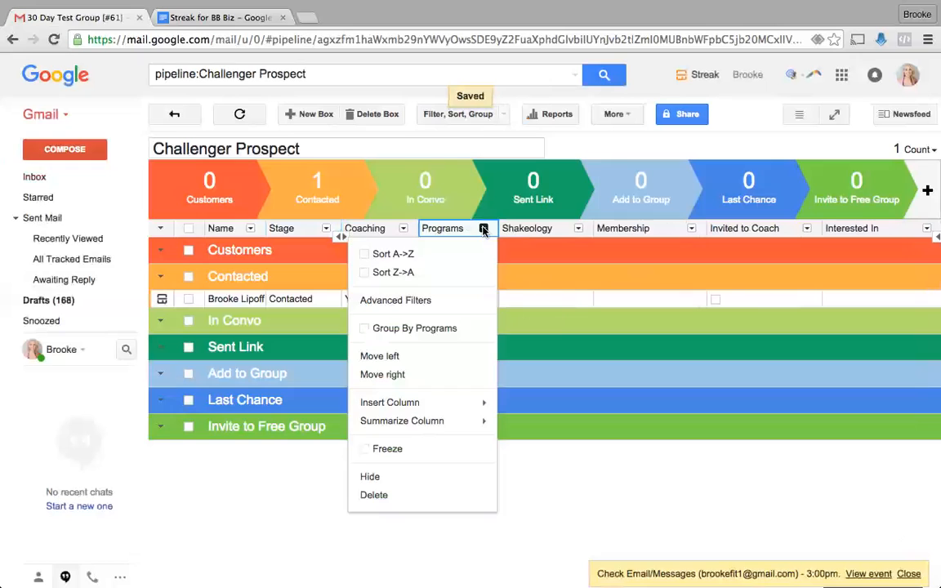
{"action": "mouse_move", "coordinate": [455, 422]}
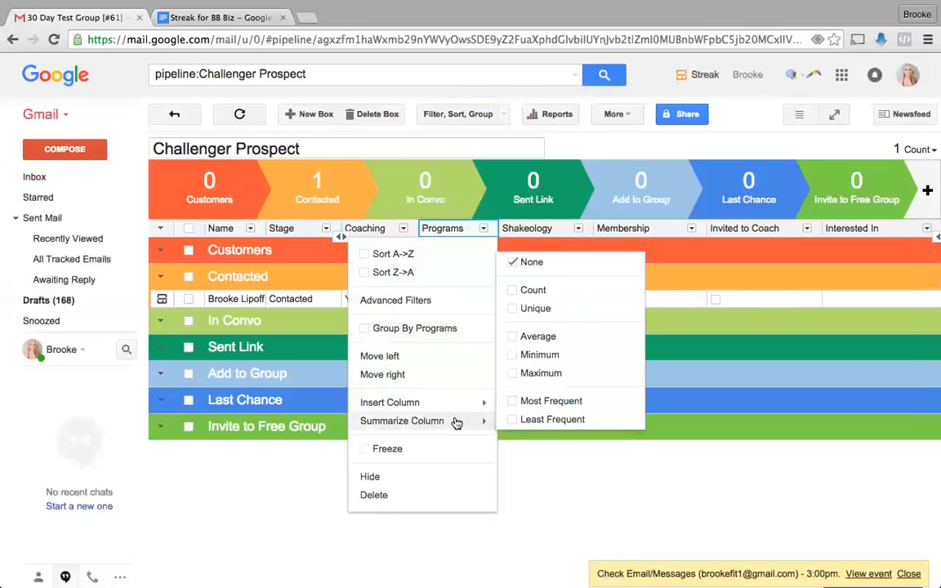
{"action": "left_click", "coordinate": [547, 478]}
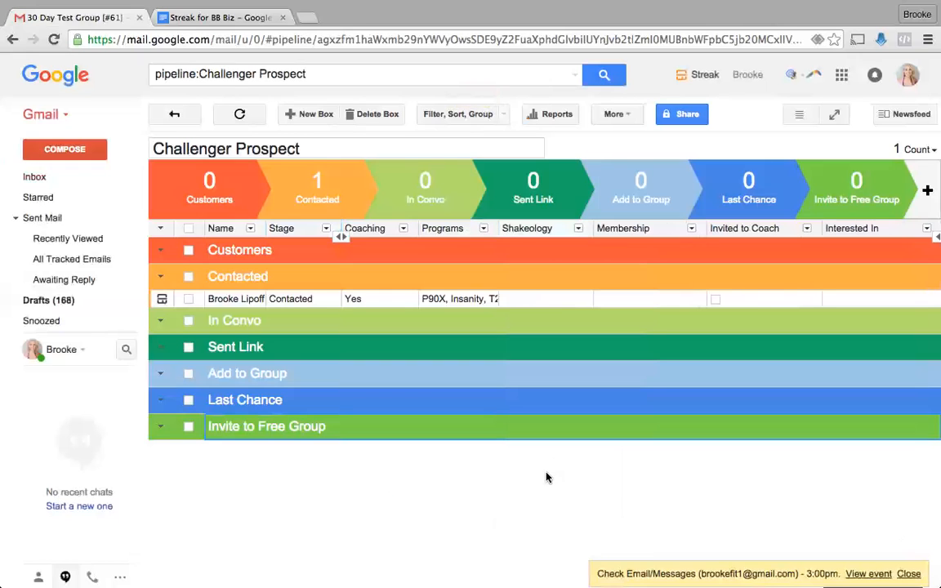
- Set the contacted box's Interested In to a new '21 Day Fix Extreme' tag
{"action": "scroll", "coordinate": [549, 384], "scroll_direction": "right", "scroll_amount": 2}
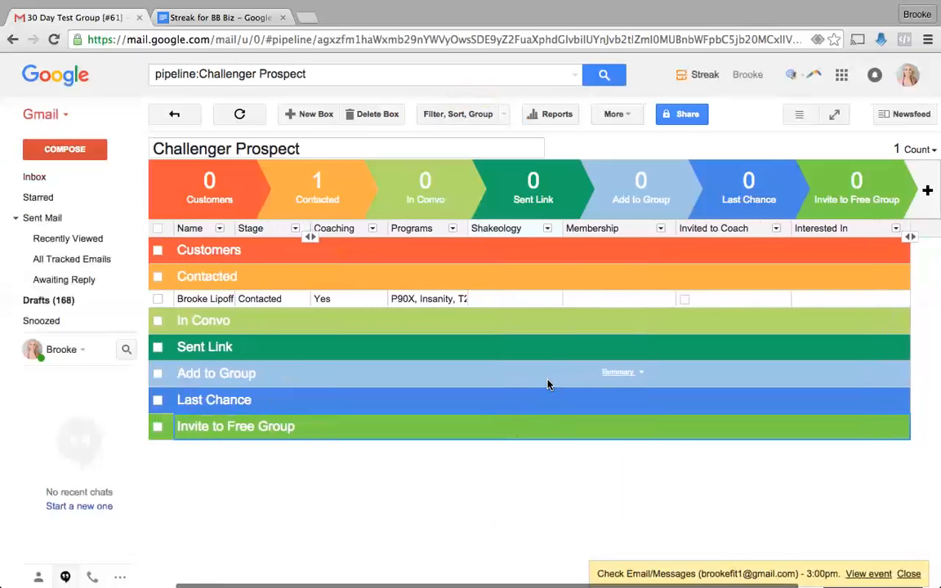
{"action": "left_click", "coordinate": [819, 301]}
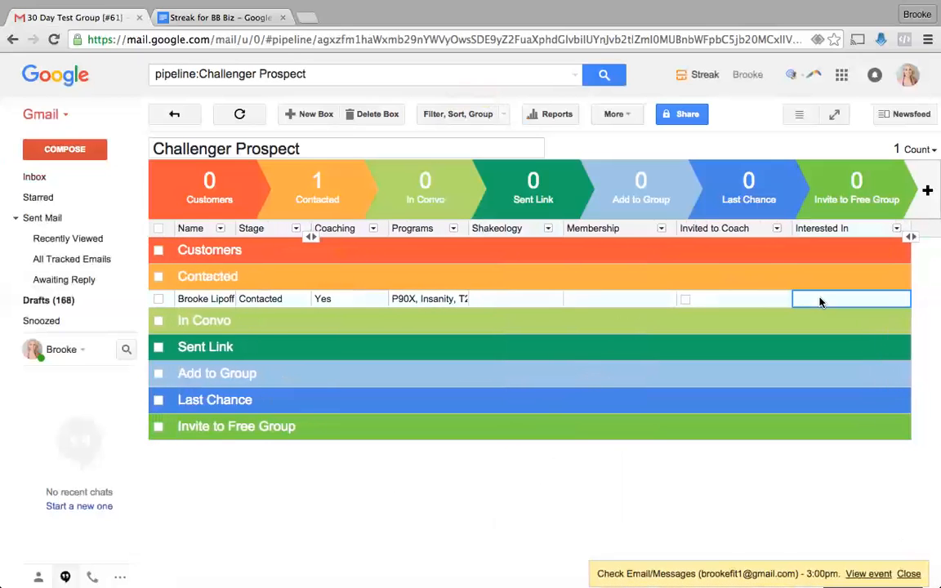
{"action": "left_click", "coordinate": [820, 300]}
{"action": "type", "text": "21"}
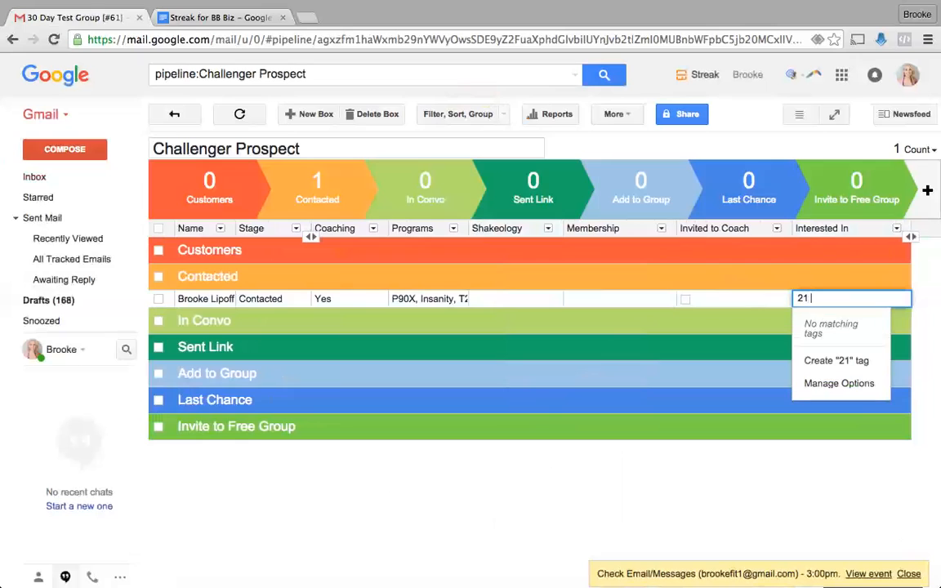
{"action": "type", "text": " Day "}
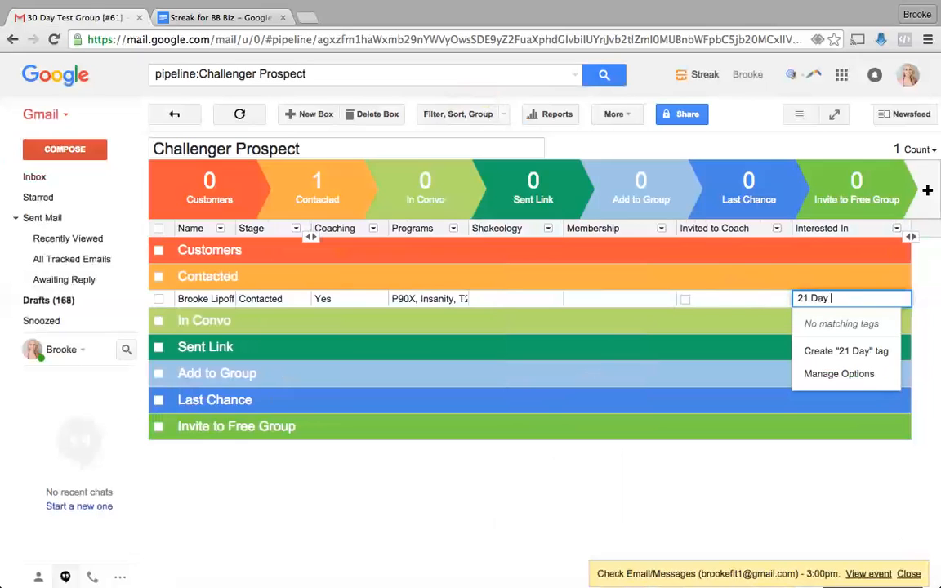
{"action": "type", "text": "Fix Extreme"}
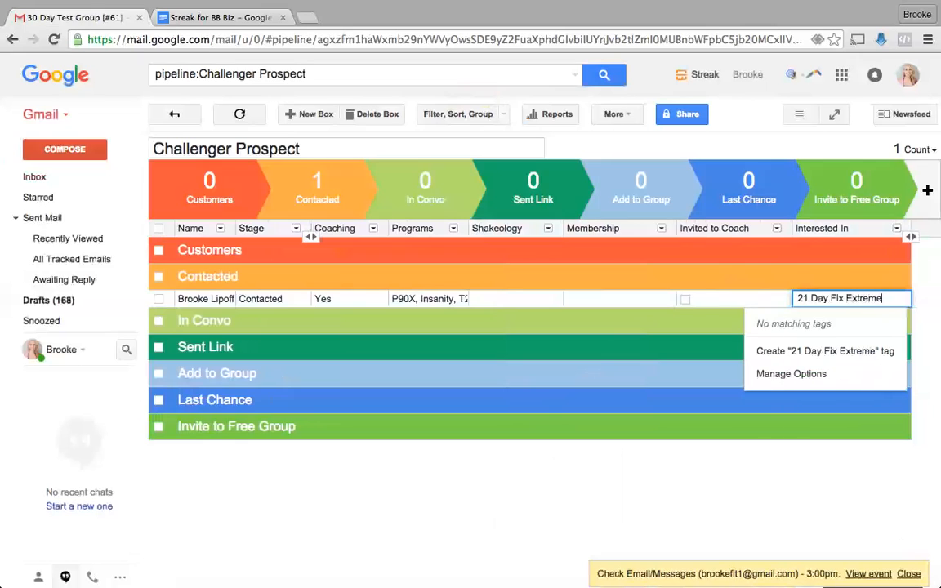
{"action": "left_click", "coordinate": [824, 360]}
{"action": "left_click", "coordinate": [672, 415]}
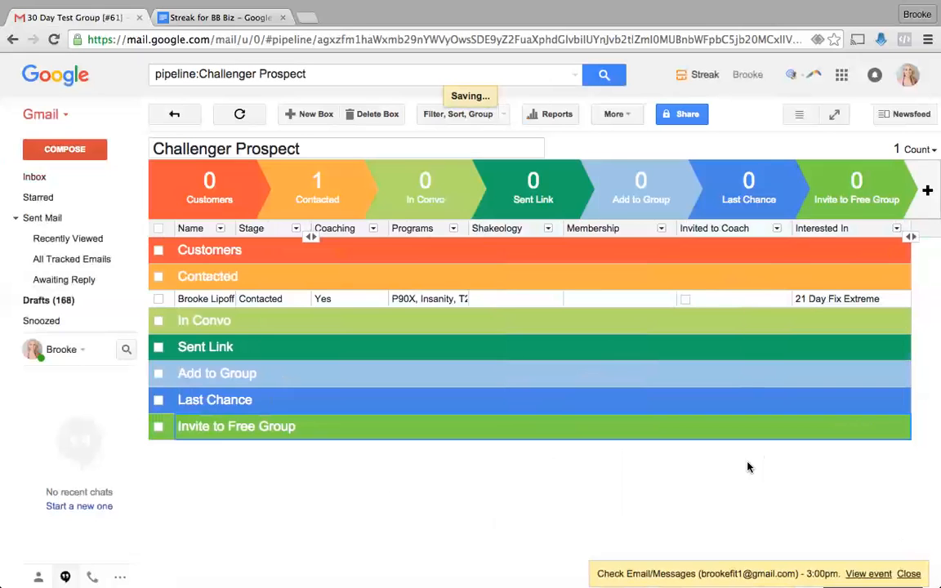
- Widen Interested In and add a date column named Followed Up
{"action": "left_click_drag", "start_coordinate": [910, 230], "coordinate": [768, 225]}
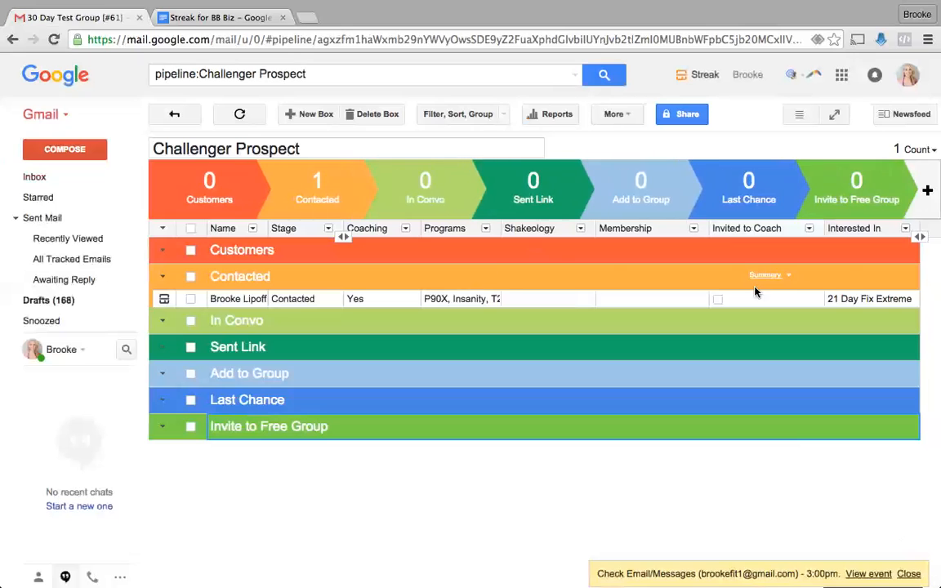
{"action": "scroll", "coordinate": [760, 273], "scroll_direction": "right", "scroll_amount": 3}
{"action": "left_click", "coordinate": [859, 227]}
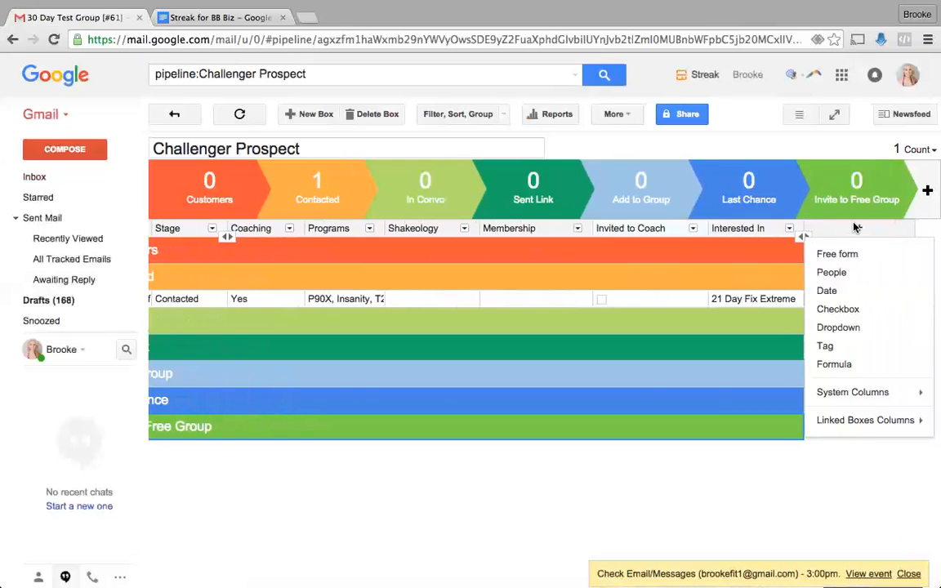
{"action": "left_click", "coordinate": [835, 291]}
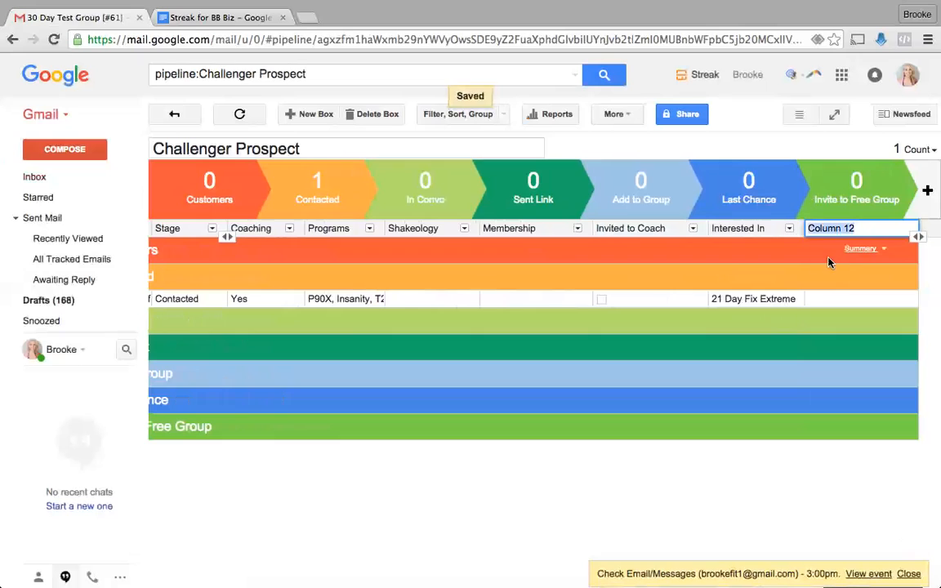
{"action": "type", "text": "Followed"}
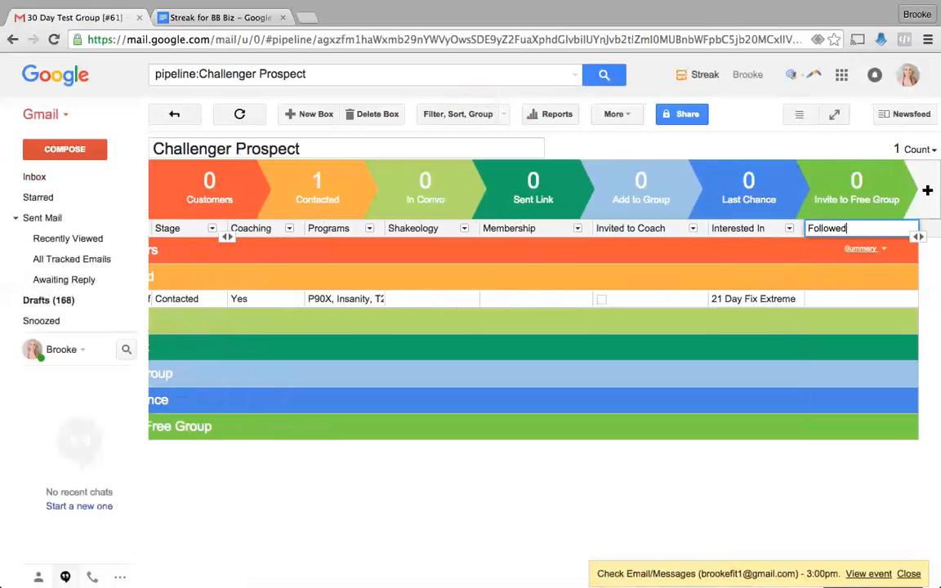
{"action": "type", "text": " Up"}
{"action": "key", "text": "Return"}
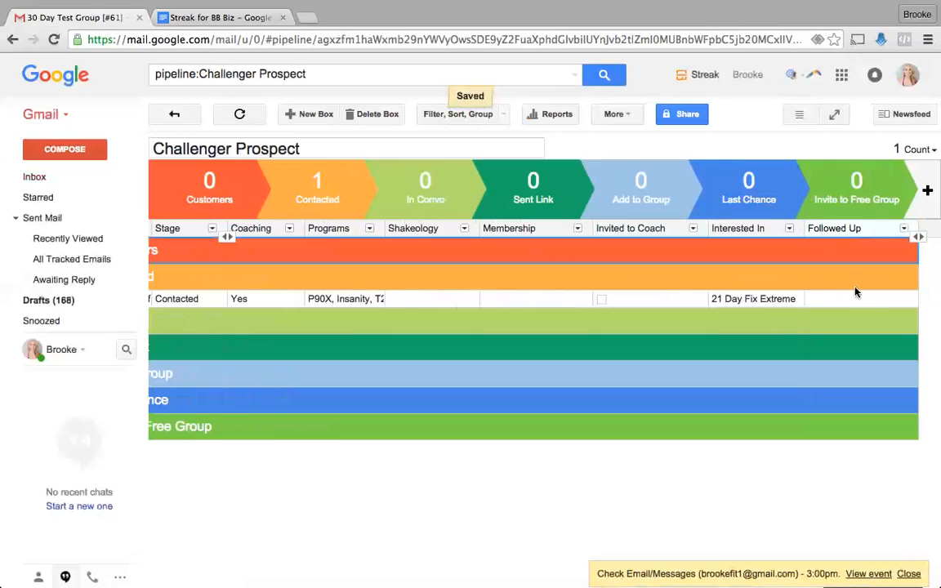
- Set the contacted box's Followed Up date to Nov 20
{"action": "left_click_drag", "start_coordinate": [918, 231], "coordinate": [733, 232]}
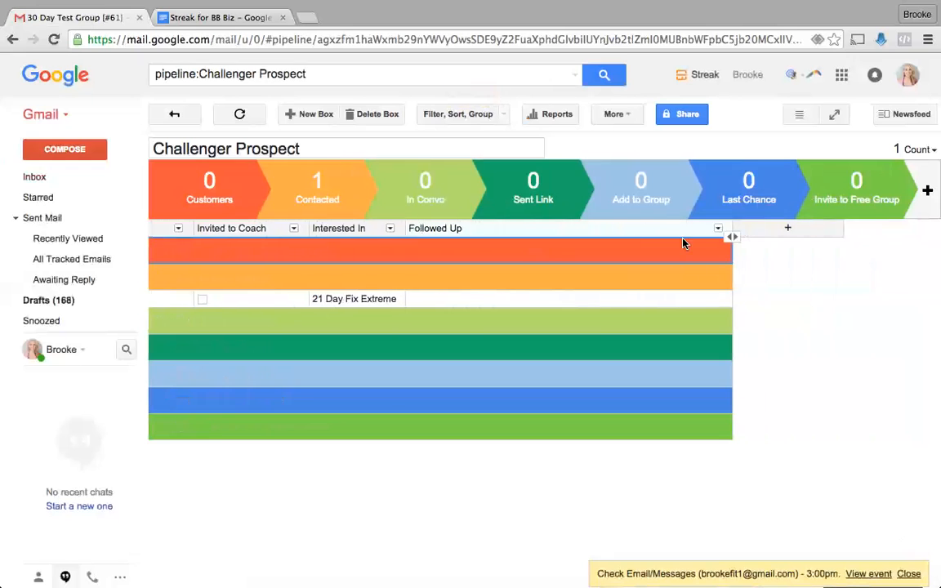
{"action": "left_click", "coordinate": [698, 299]}
{"action": "left_click", "coordinate": [694, 300]}
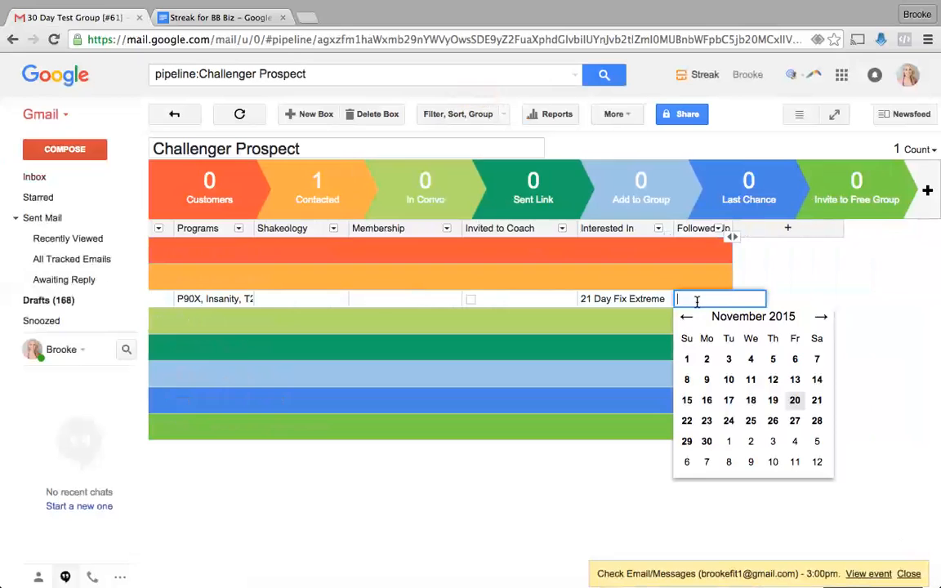
{"action": "left_click", "coordinate": [794, 401]}
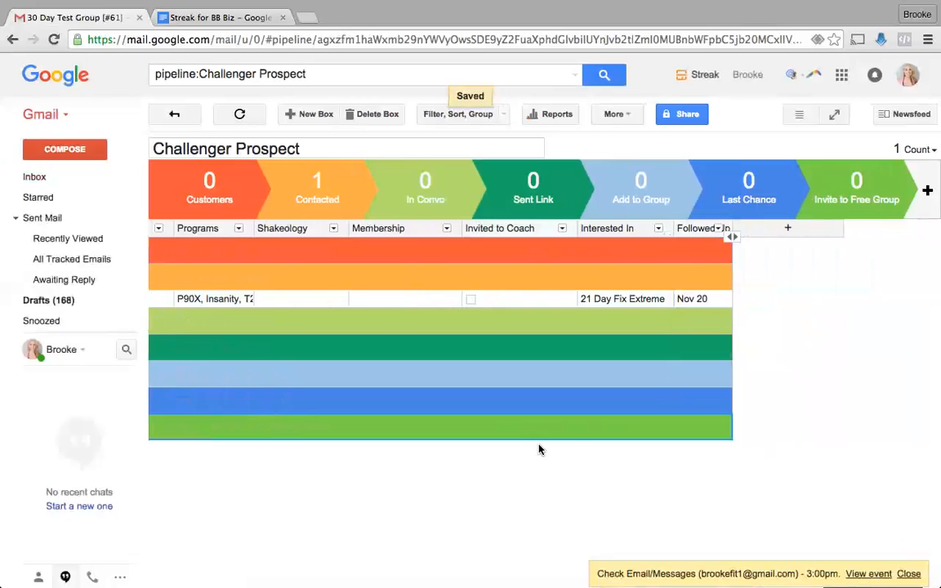
{"action": "left_click", "coordinate": [462, 117]}
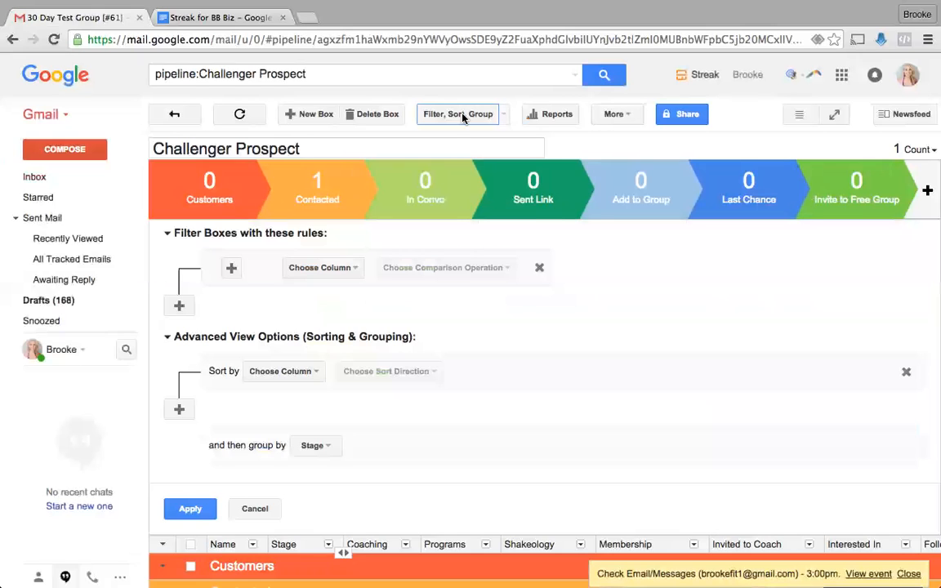
- Filter the pipeline to Coaching Is Any Of Yes and open the matching box
{"action": "left_click", "coordinate": [308, 271]}
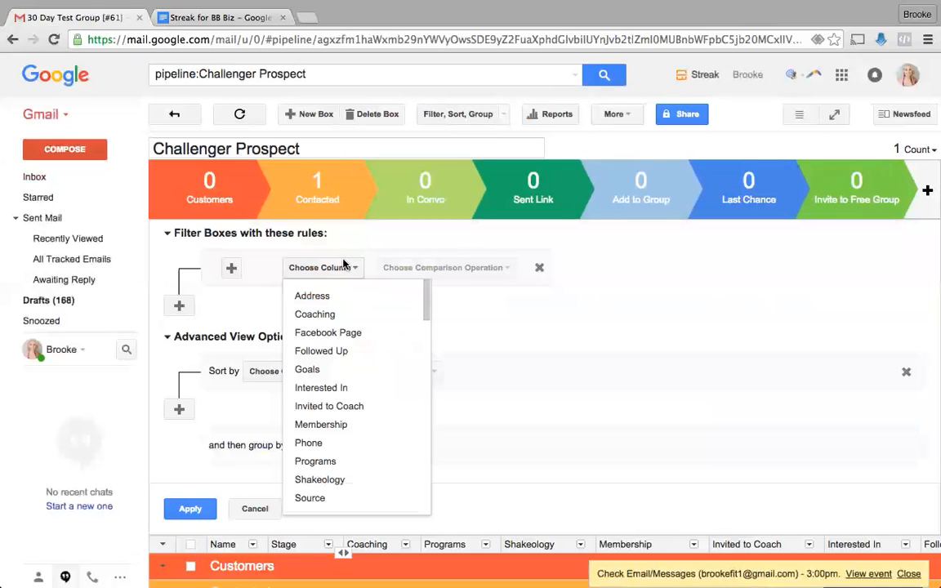
{"action": "left_click", "coordinate": [660, 283]}
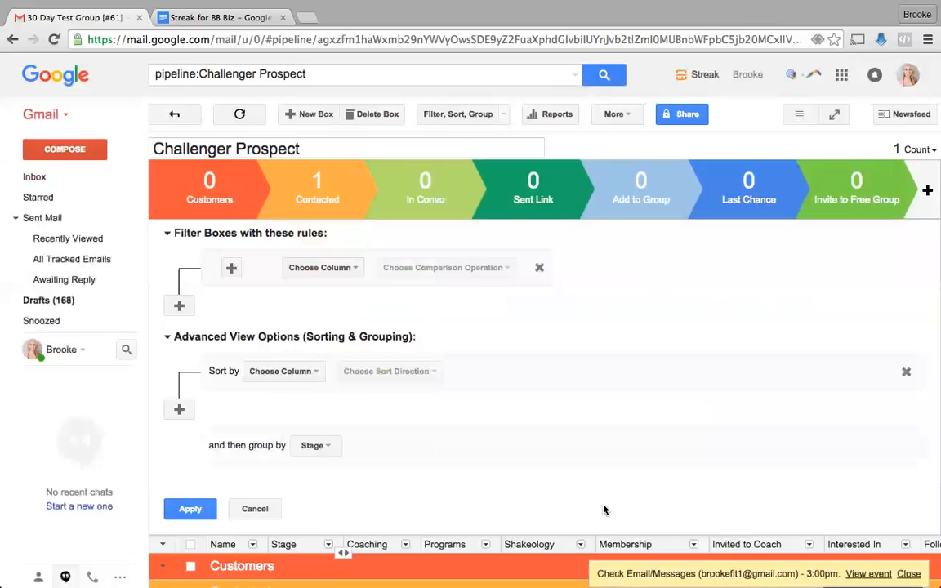
{"action": "left_click", "coordinate": [346, 270]}
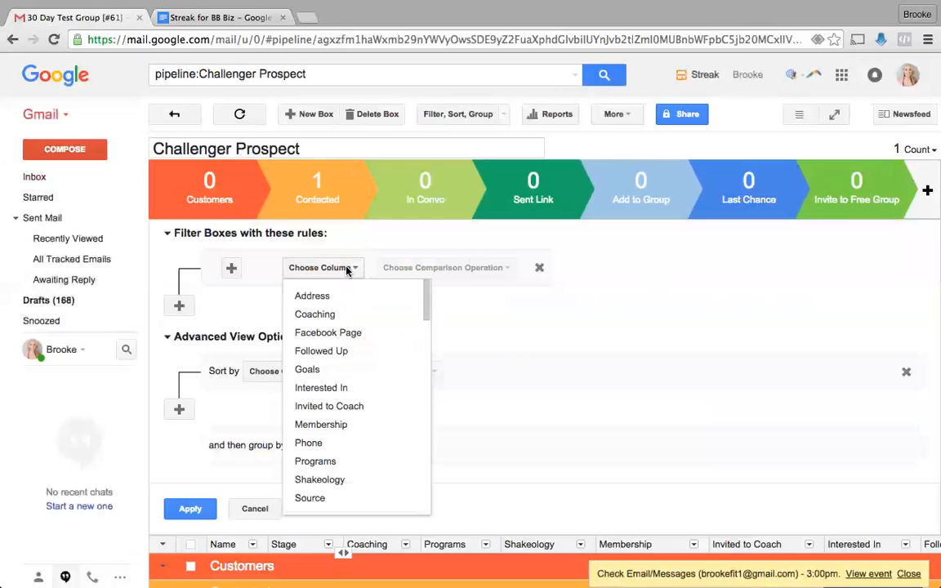
{"action": "left_click", "coordinate": [333, 371]}
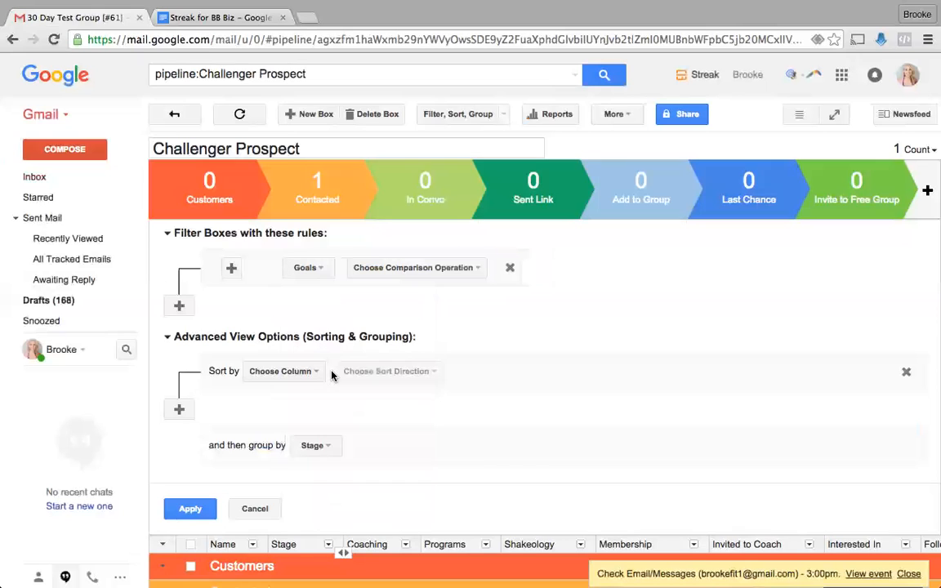
{"action": "left_click", "coordinate": [327, 270]}
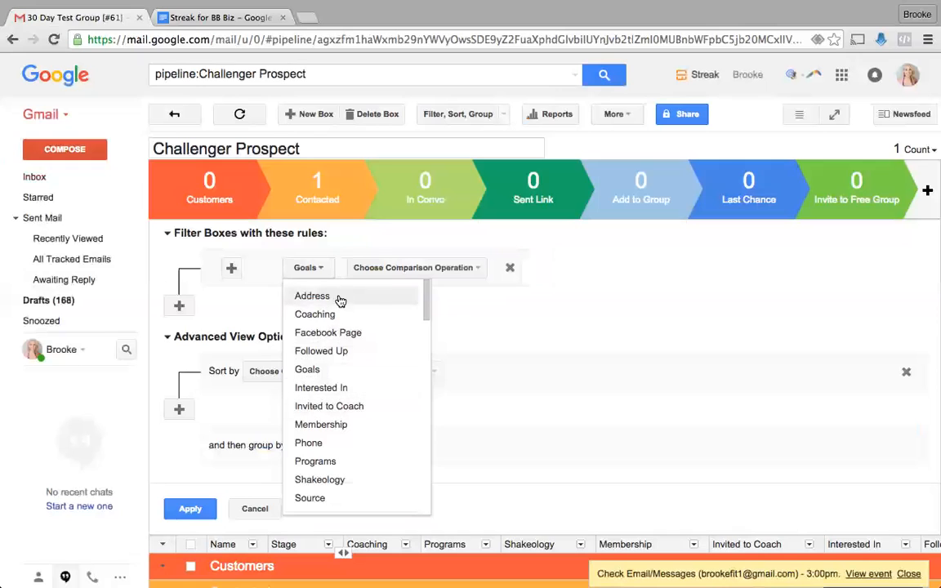
{"action": "left_click", "coordinate": [315, 313]}
{"action": "left_click", "coordinate": [409, 269]}
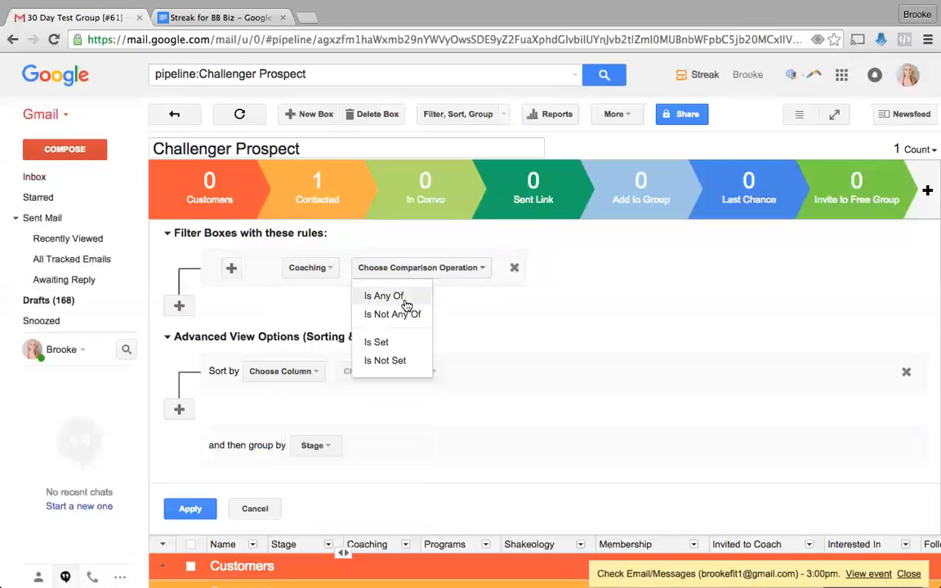
{"action": "left_click", "coordinate": [396, 295]}
{"action": "left_click", "coordinate": [453, 270]}
{"action": "left_click", "coordinate": [452, 332]}
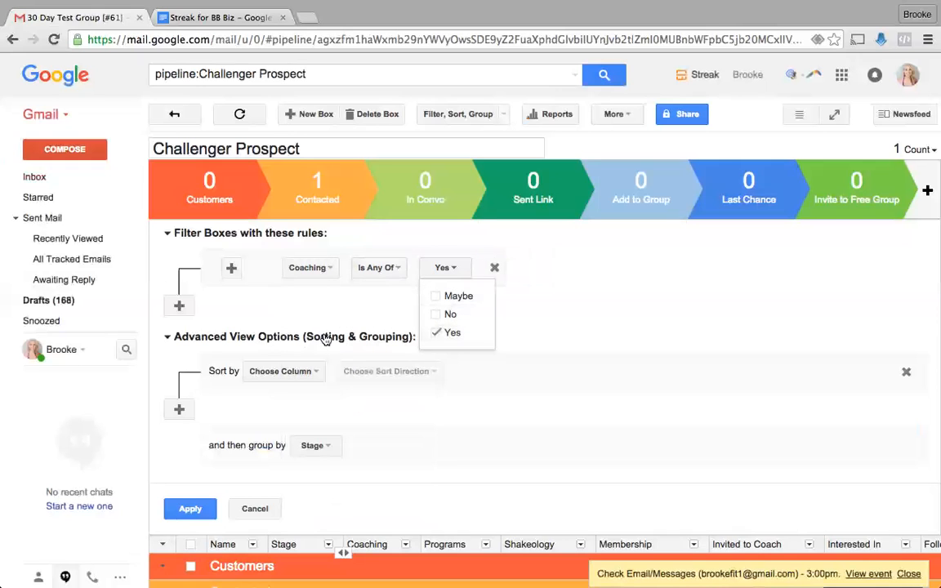
{"action": "left_click", "coordinate": [190, 507]}
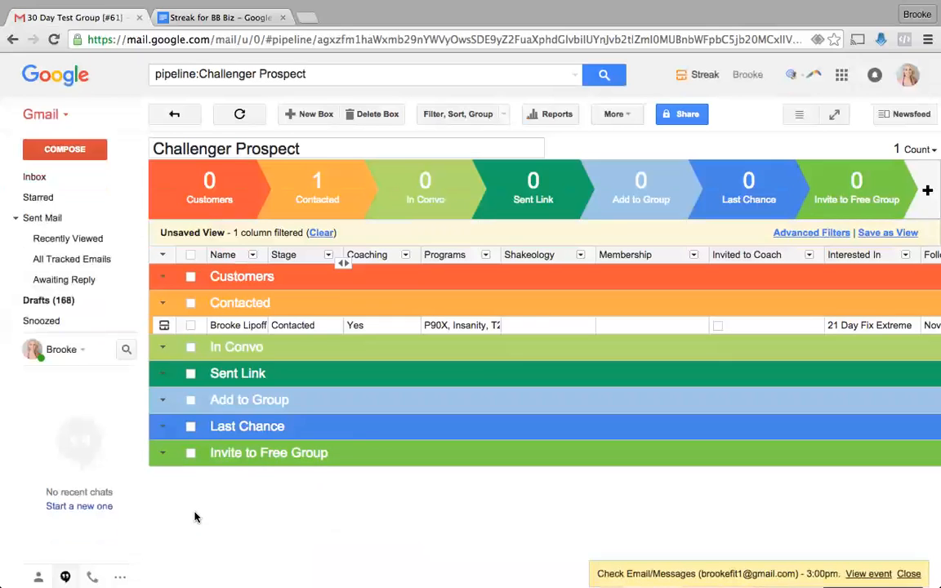
{"action": "left_click", "coordinate": [163, 327]}
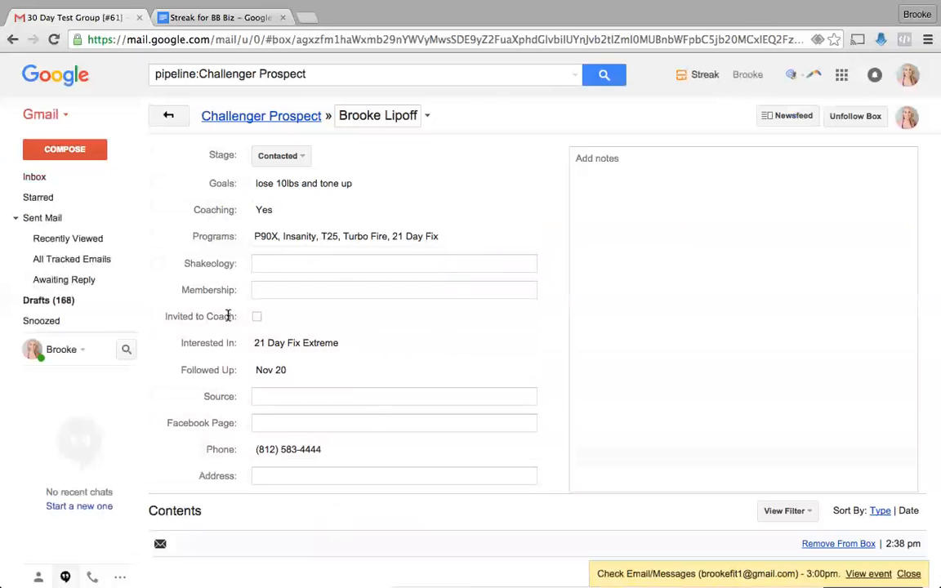
{"action": "left_click", "coordinate": [260, 263]}
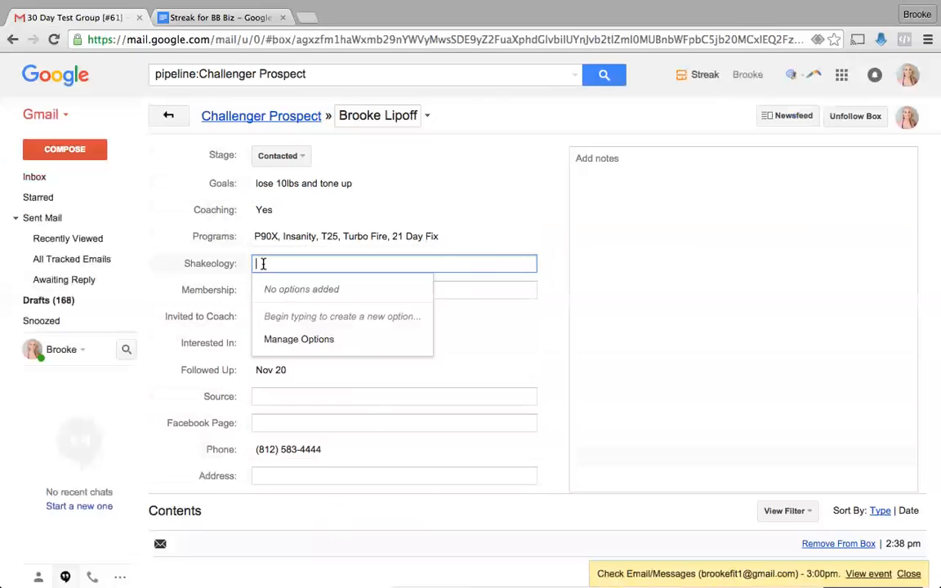
{"action": "left_click", "coordinate": [426, 120]}
{"action": "left_click", "coordinate": [426, 120]}
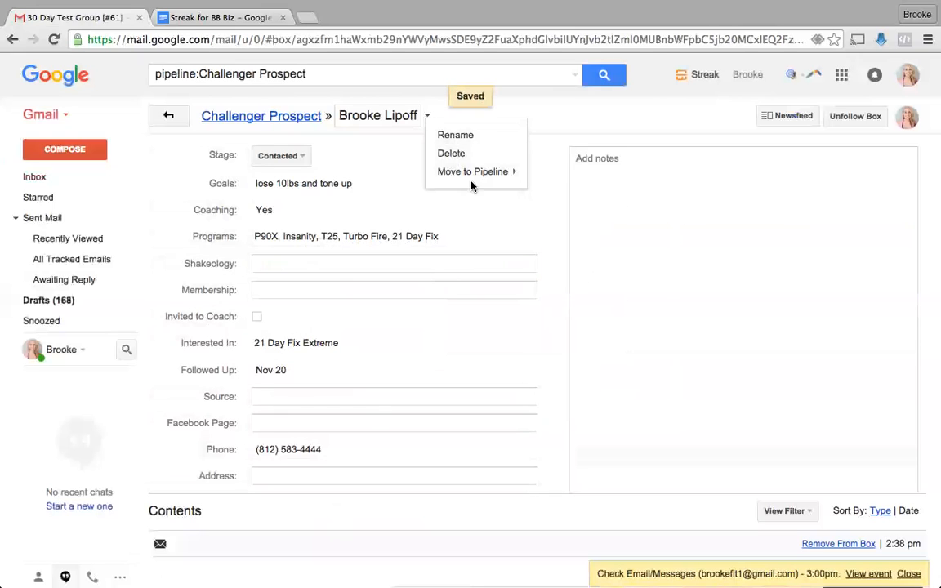
{"action": "mouse_move", "coordinate": [472, 177]}
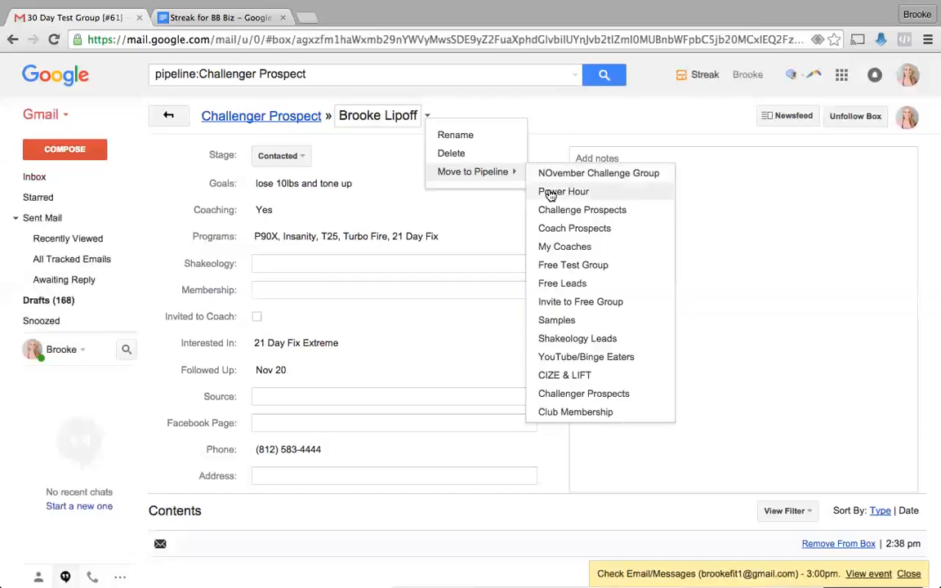
{"action": "left_click", "coordinate": [574, 229]}
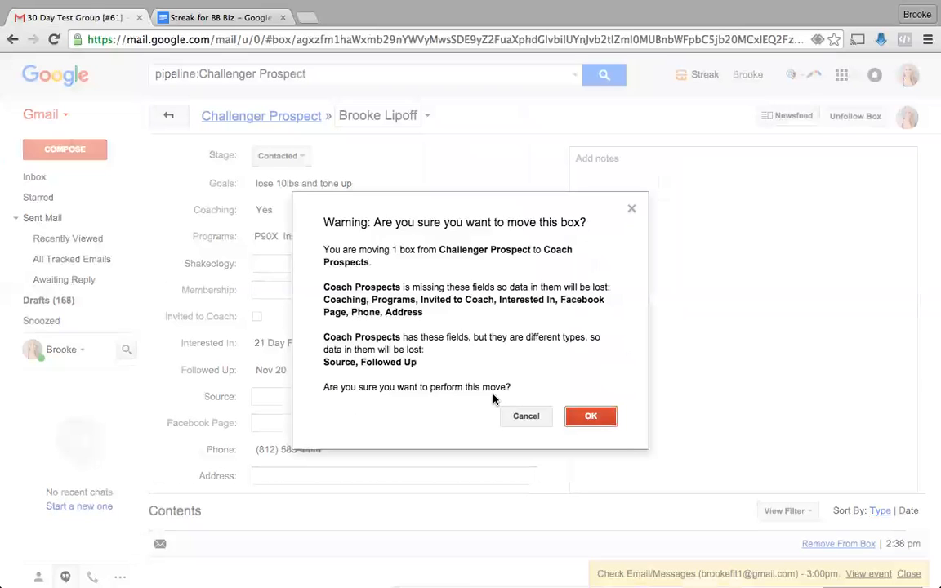
{"action": "left_click", "coordinate": [516, 415]}
{"action": "mouse_move", "coordinate": [36, 333]}
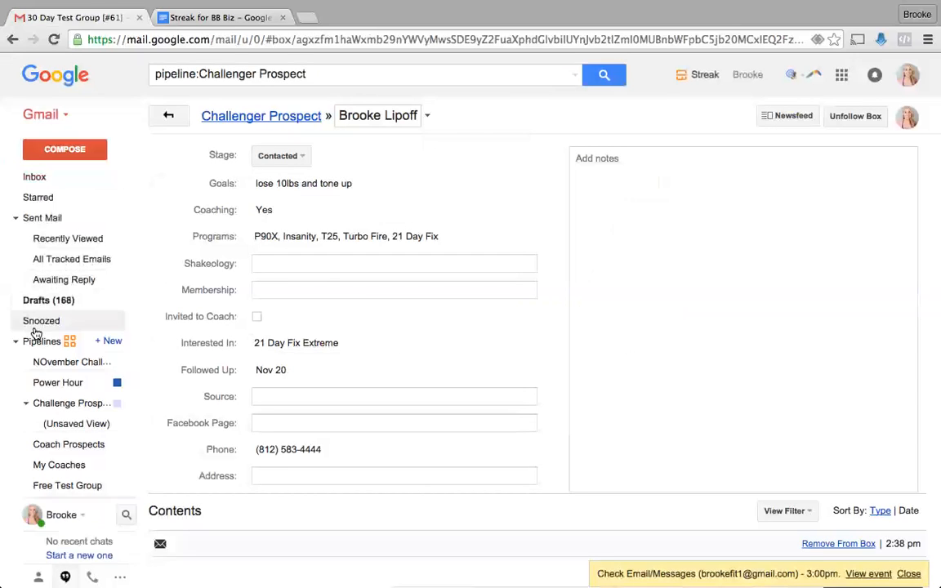
- Hide the Name column in the Coach Prospects pipeline
{"action": "left_click", "coordinate": [70, 436]}
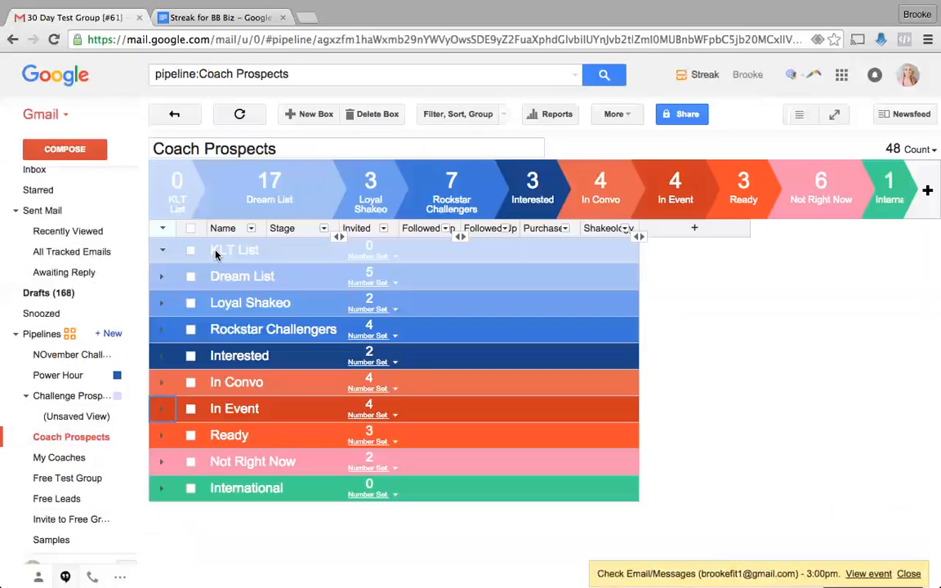
{"action": "left_click", "coordinate": [250, 228]}
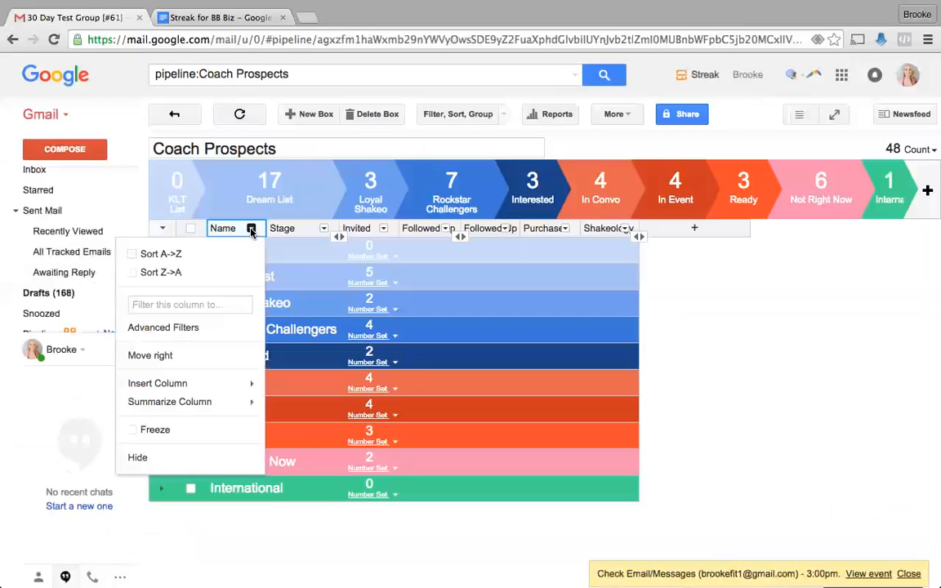
{"action": "left_click", "coordinate": [163, 457]}
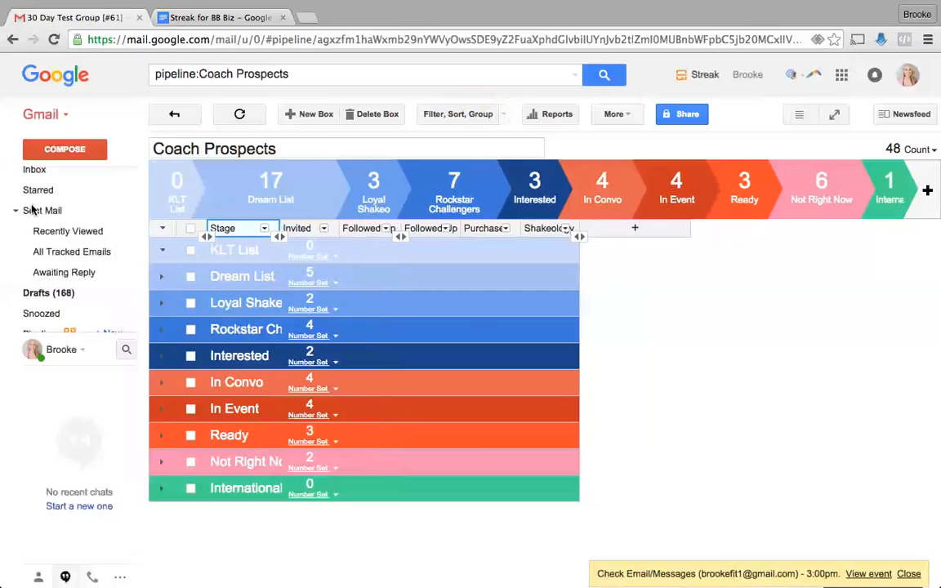
- Rename Challenger Prospect's Programs column to Purchased and open the contact's box
{"action": "mouse_move", "coordinate": [29, 245]}
{"action": "scroll", "coordinate": [73, 472], "scroll_direction": "down", "scroll_amount": 3}
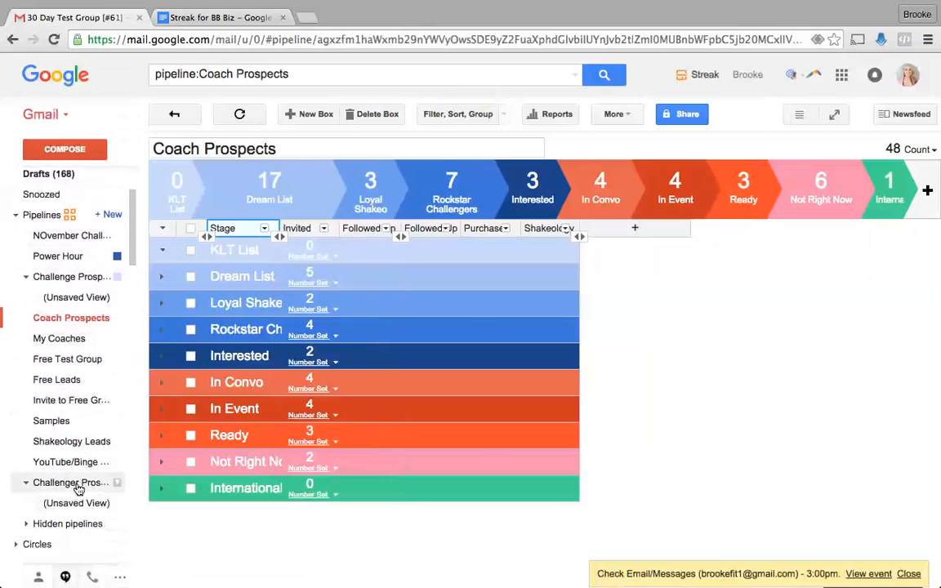
{"action": "left_click", "coordinate": [70, 482]}
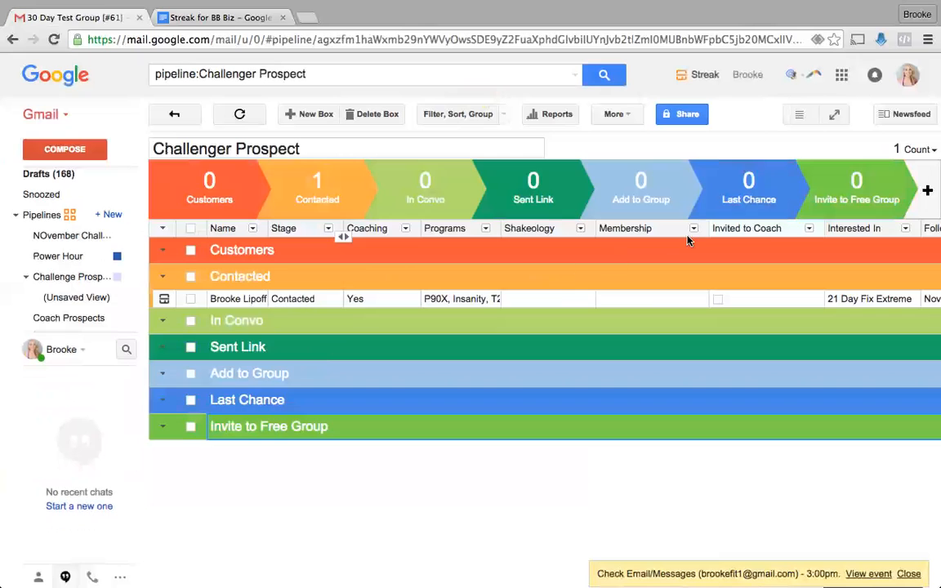
{"action": "scroll", "coordinate": [767, 232], "scroll_direction": "right", "scroll_amount": 3}
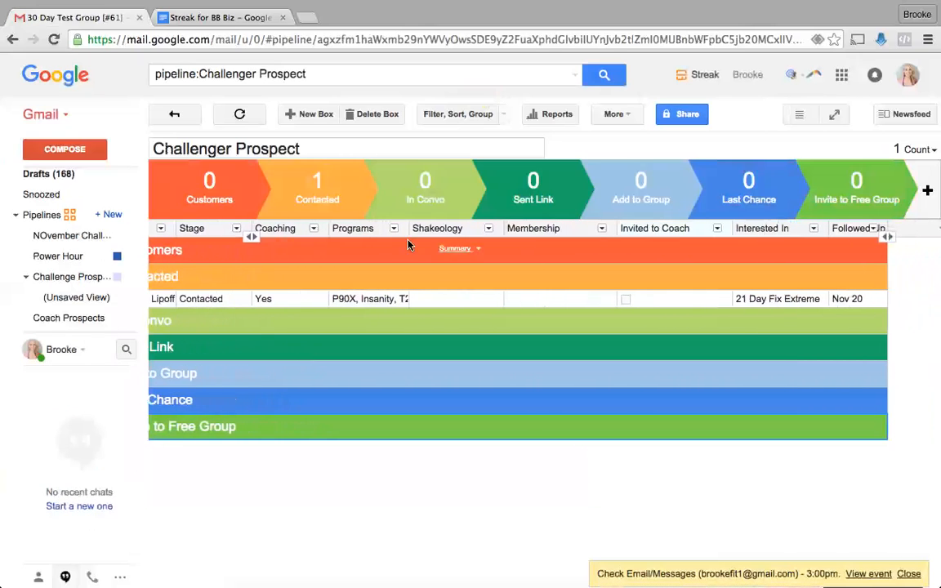
{"action": "left_click", "coordinate": [369, 230]}
{"action": "left_click", "coordinate": [313, 228]}
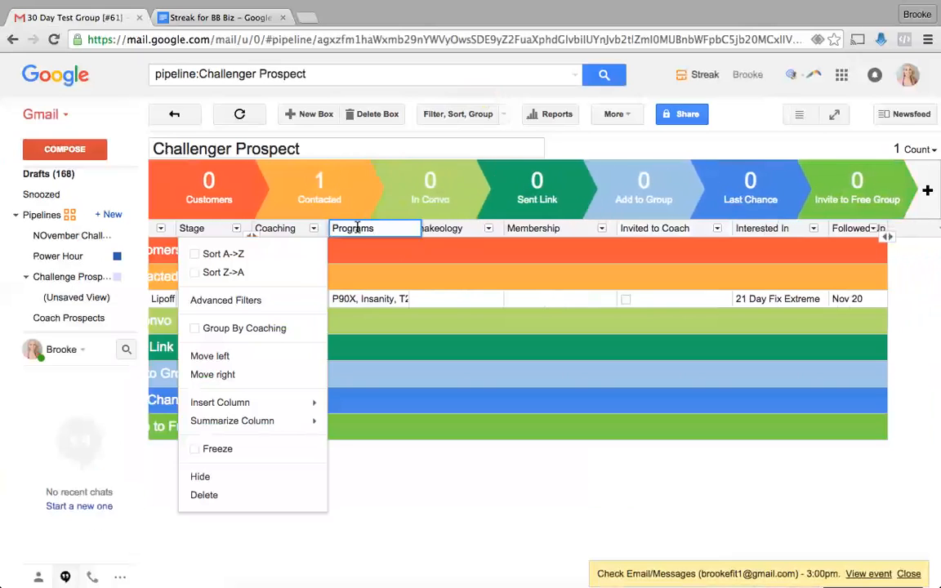
{"action": "double_click", "coordinate": [358, 228]}
{"action": "type", "text": "p"}
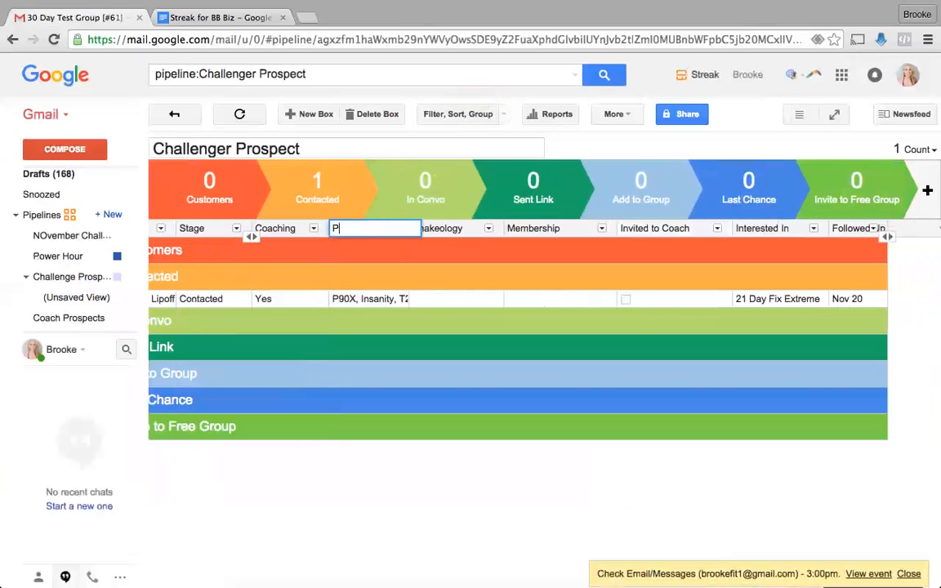
{"action": "key", "text": "Return"}
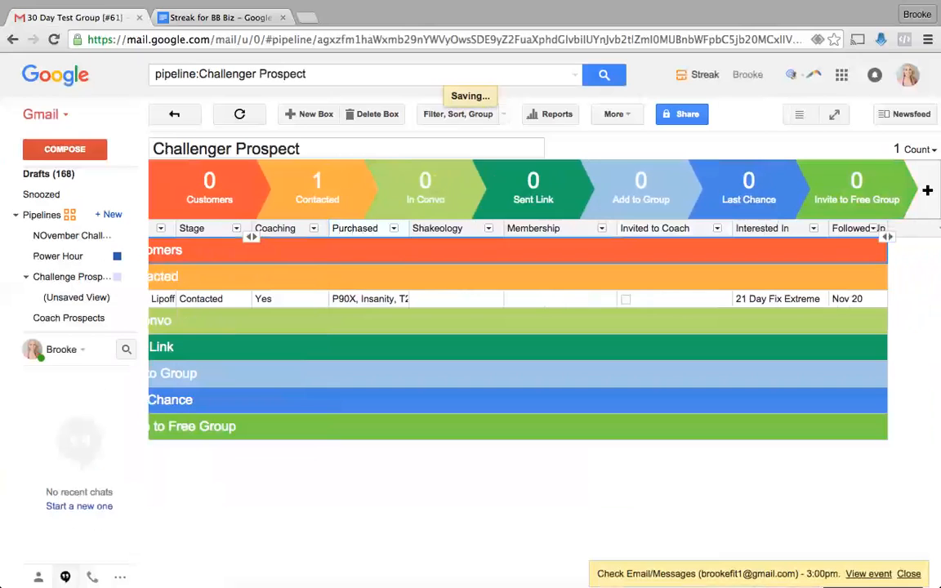
{"action": "scroll", "coordinate": [210, 306], "scroll_direction": "left", "scroll_amount": 3}
{"action": "left_click", "coordinate": [164, 299]}
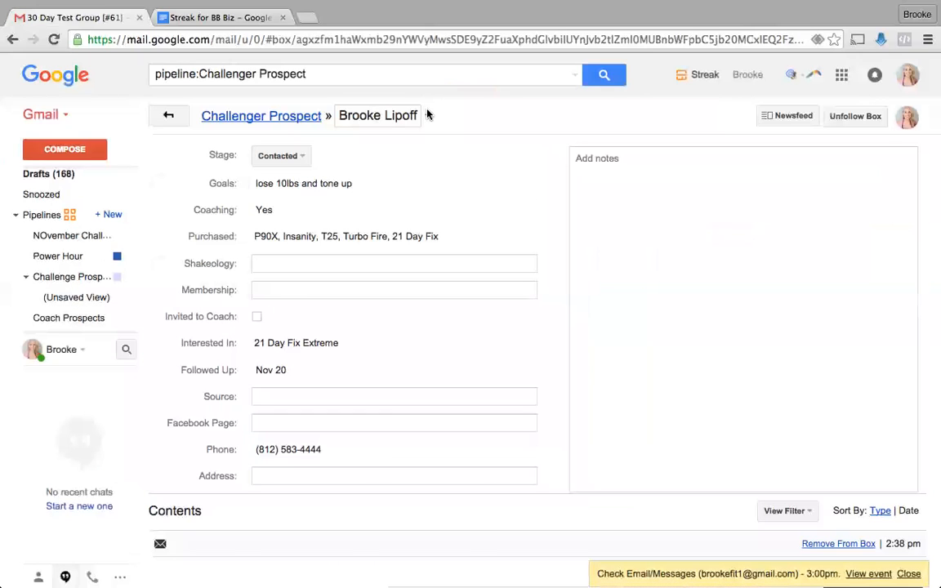
- Start moving the box to Coach Prospects and note Interested In among fields to be lost
{"action": "left_click", "coordinate": [426, 115]}
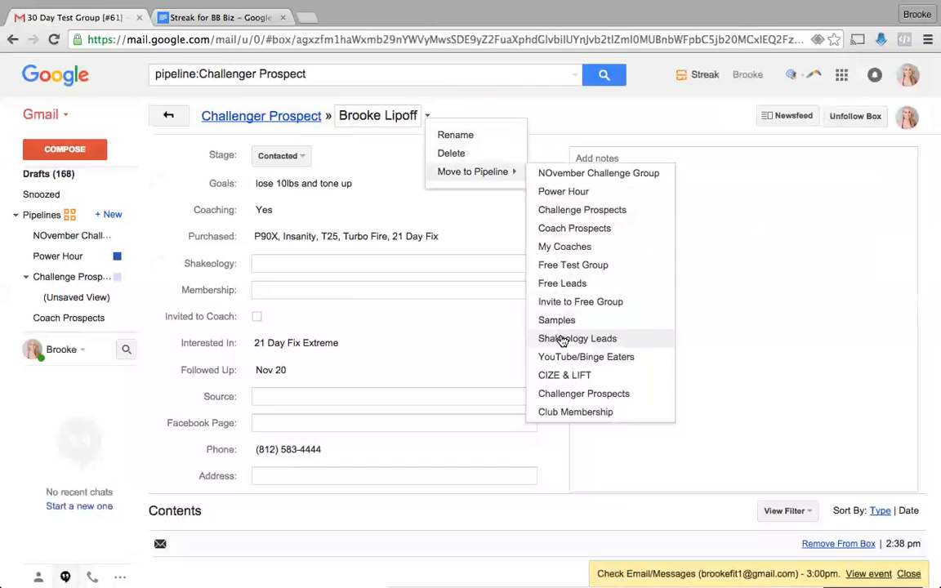
{"action": "left_click", "coordinate": [552, 229]}
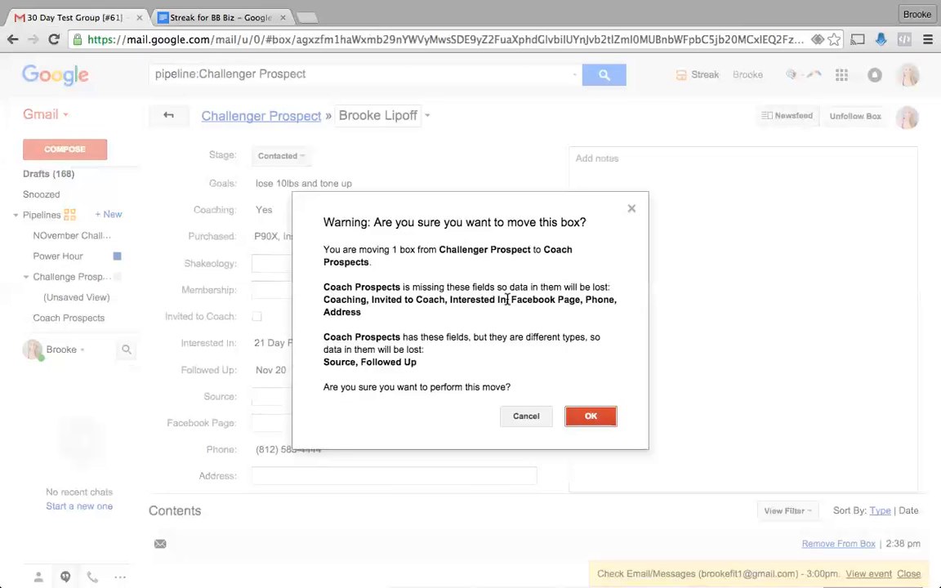
{"action": "left_click_drag", "start_coordinate": [506, 299], "coordinate": [450, 300]}
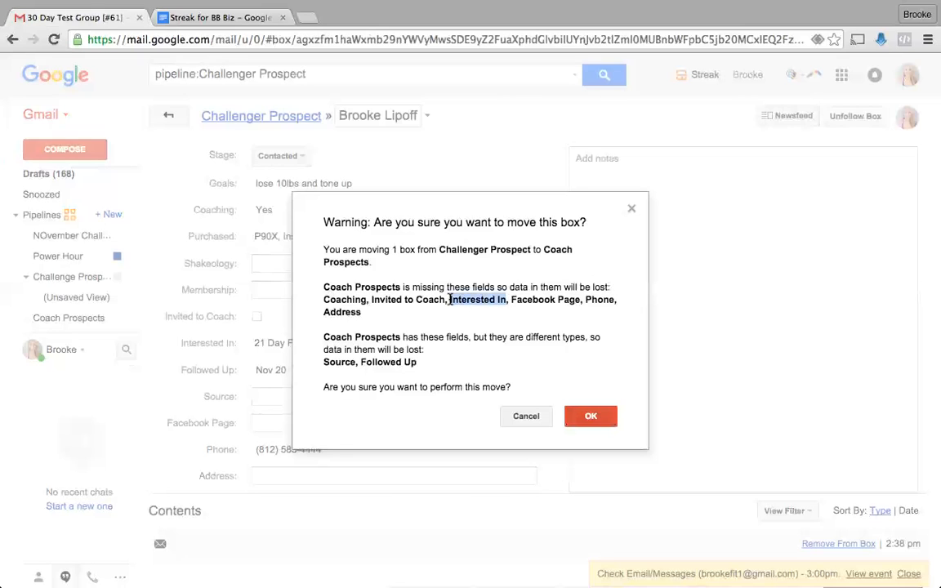
{"action": "left_click", "coordinate": [219, 17]}
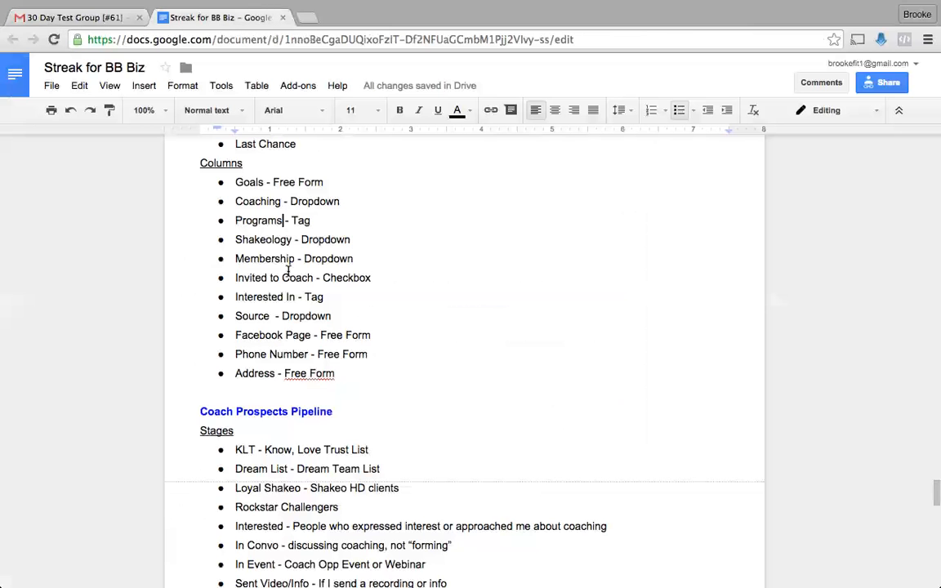
- Review the Columns lists in the Streak for BB Biz planning doc, then return to Gmail
{"action": "scroll", "coordinate": [317, 371], "scroll_direction": "down", "scroll_amount": 5}
{"action": "scroll", "coordinate": [318, 372], "scroll_direction": "down", "scroll_amount": 3}
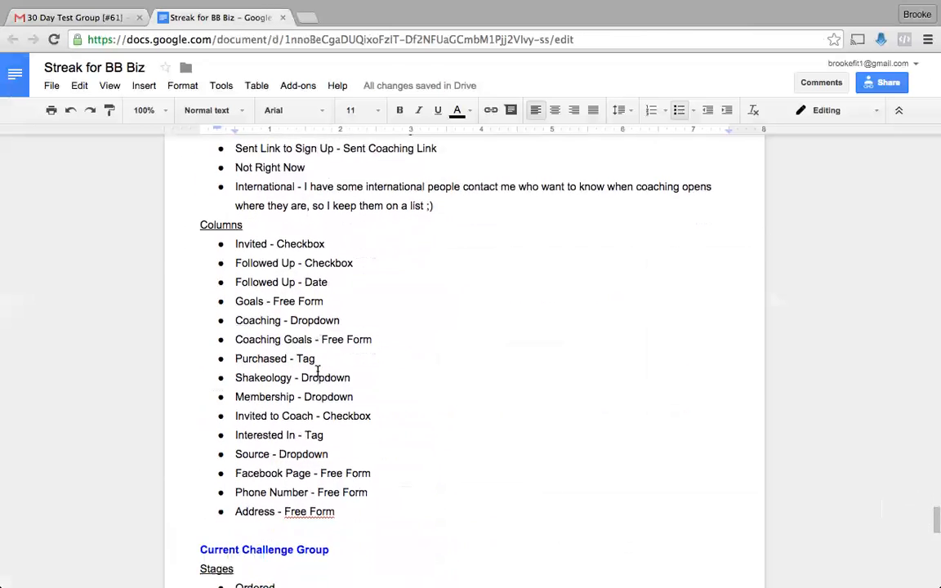
{"action": "left_click_drag", "start_coordinate": [327, 418], "coordinate": [236, 418]}
{"action": "left_click", "coordinate": [267, 397]}
{"action": "scroll", "coordinate": [270, 406], "scroll_direction": "up", "scroll_amount": 2}
{"action": "scroll", "coordinate": [270, 406], "scroll_direction": "up", "scroll_amount": 2}
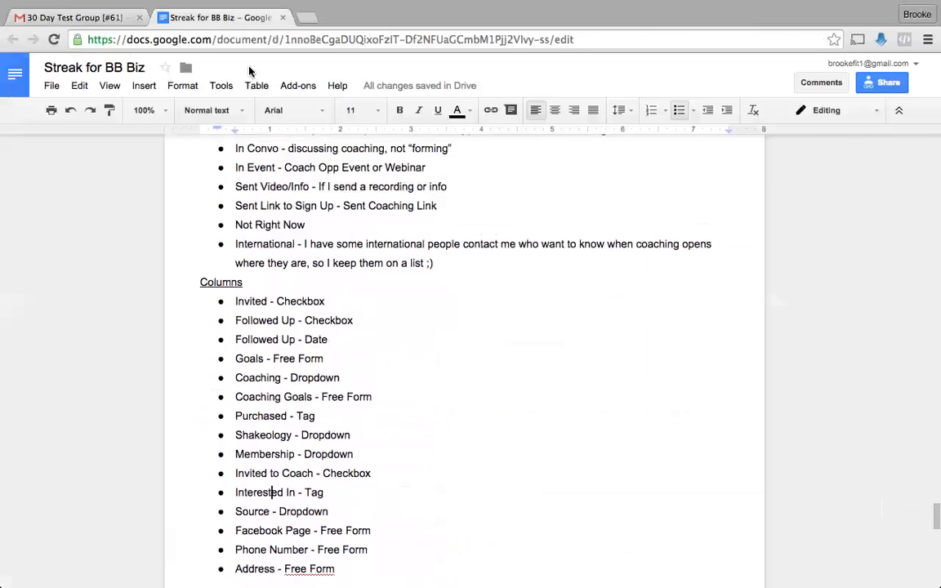
{"action": "left_click", "coordinate": [79, 18]}
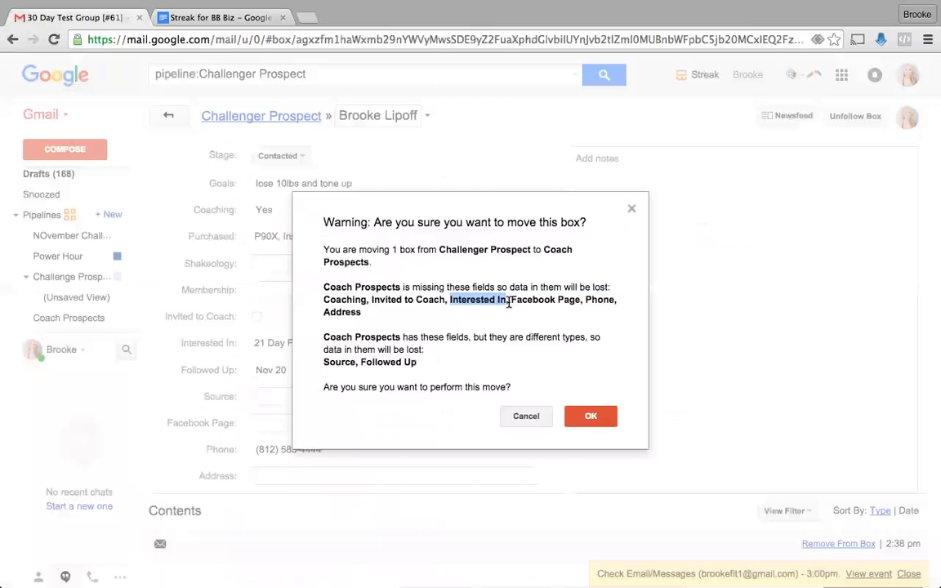
- Cancel the box move after noting Facebook Page would be lost, and open Coach Prospects
{"action": "left_click_drag", "start_coordinate": [581, 299], "coordinate": [540, 301]}
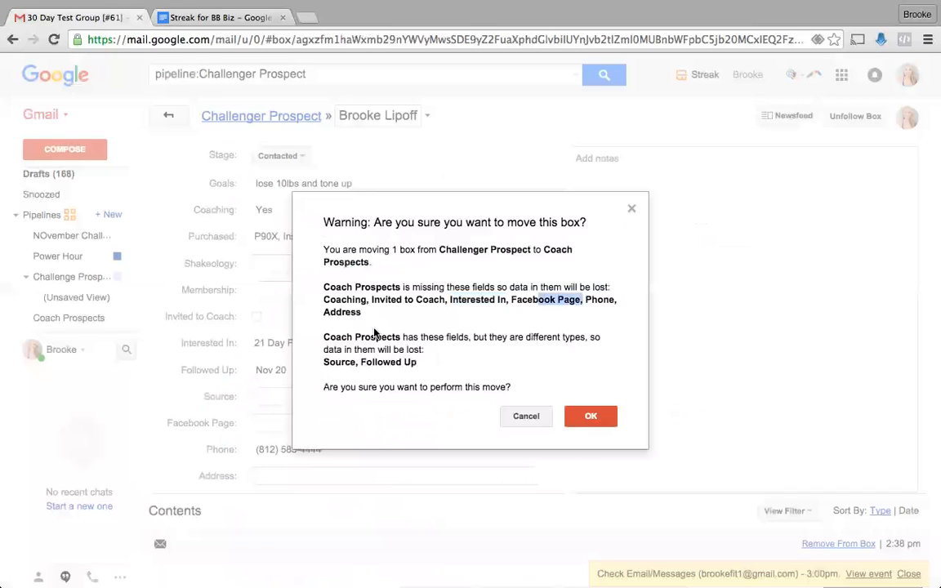
{"action": "left_click", "coordinate": [538, 418]}
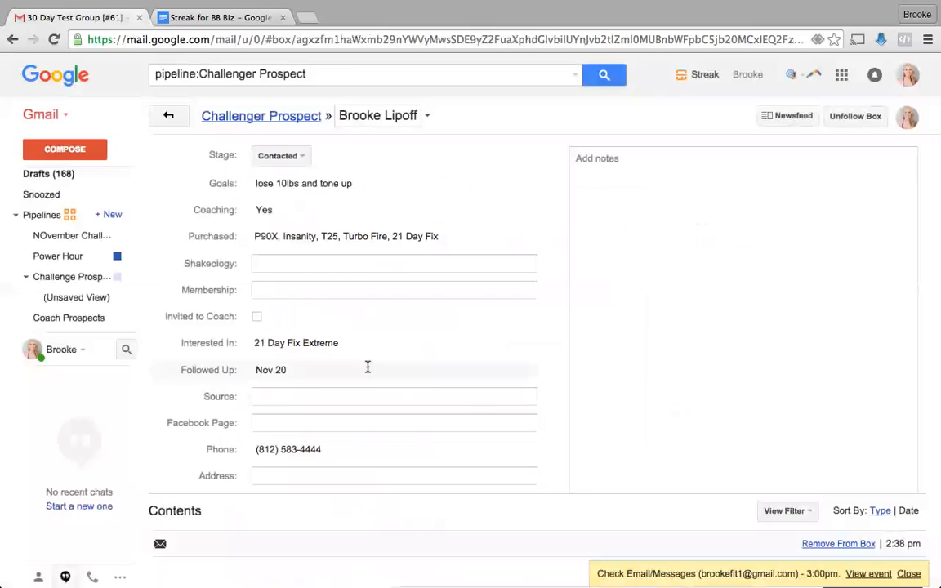
{"action": "mouse_move", "coordinate": [128, 376]}
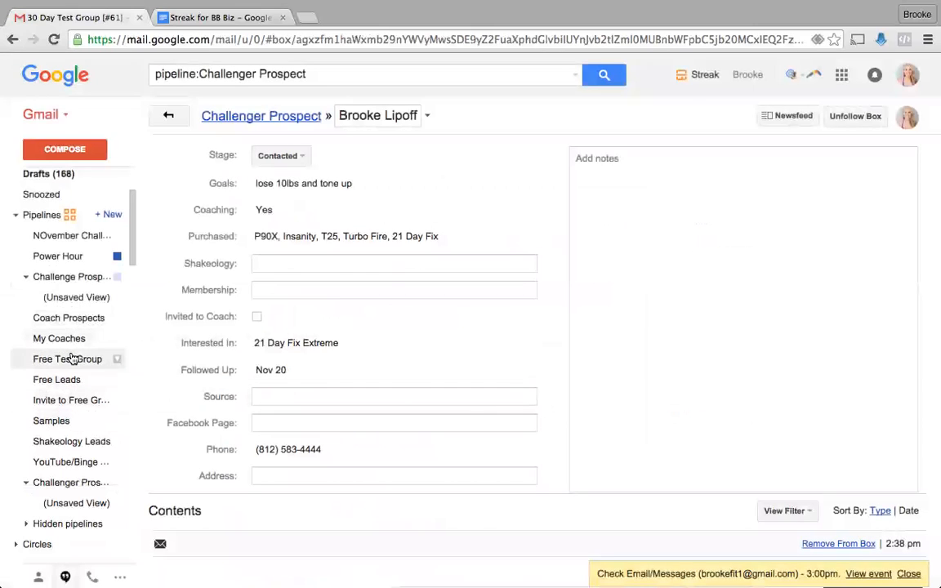
{"action": "left_click", "coordinate": [62, 318]}
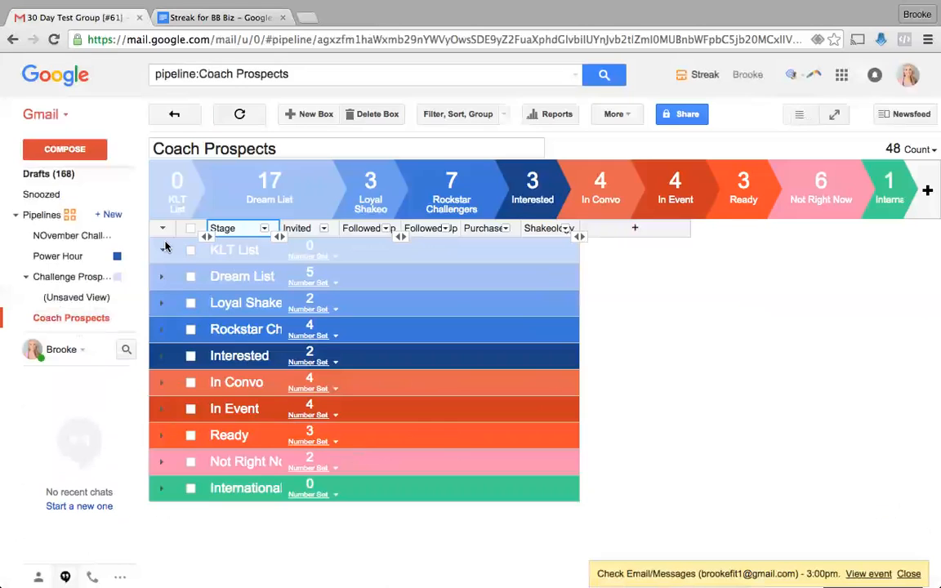
- Collapse the KLT List stage group and expand Dream List to show its boxes
{"action": "mouse_move", "coordinate": [68, 206]}
{"action": "left_click", "coordinate": [161, 253]}
{"action": "left_click", "coordinate": [162, 277]}
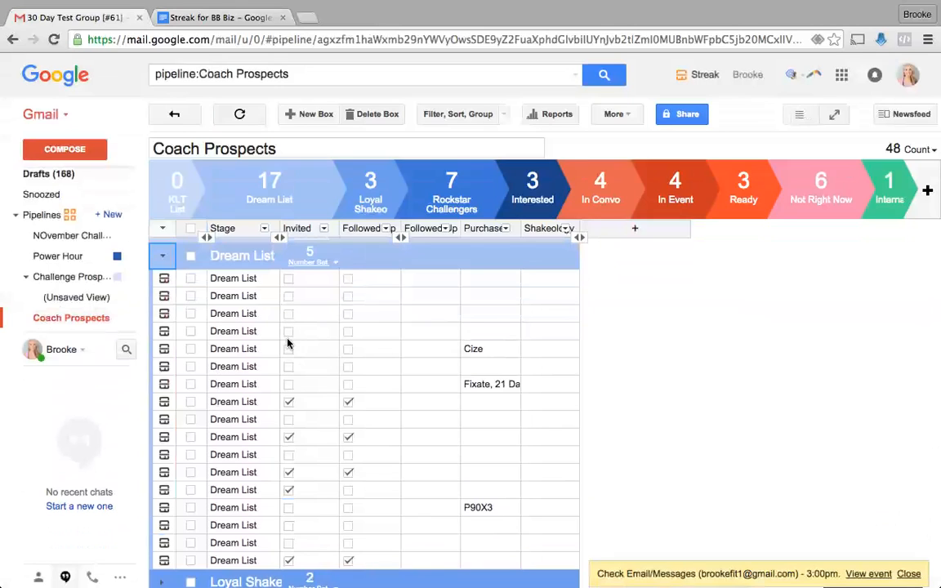
- Inspect the Cize row's empty Followed Up cell, then bring up filter, sort and group options
{"action": "left_click", "coordinate": [418, 353]}
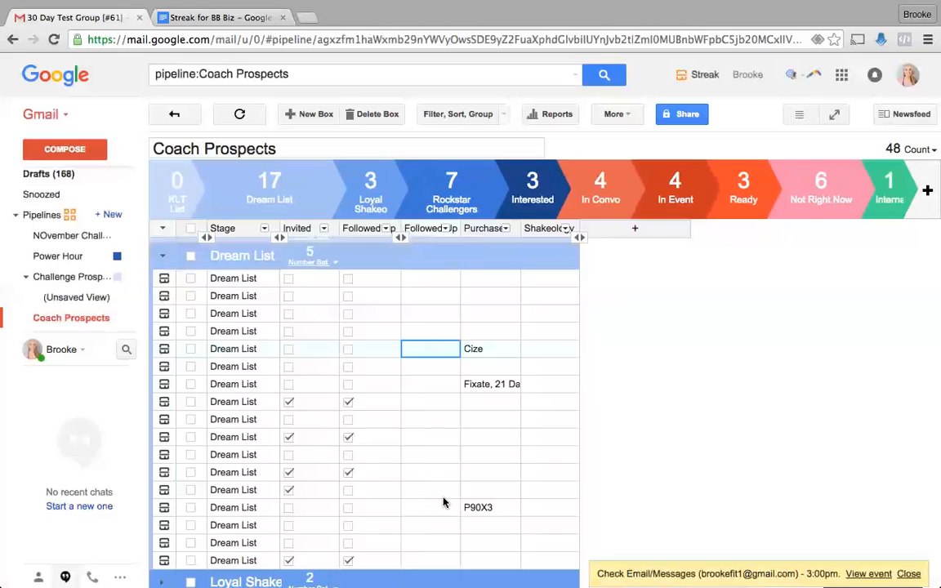
{"action": "scroll", "coordinate": [444, 502], "scroll_direction": "down", "scroll_amount": 3}
{"action": "scroll", "coordinate": [443, 502], "scroll_direction": "up", "scroll_amount": 3}
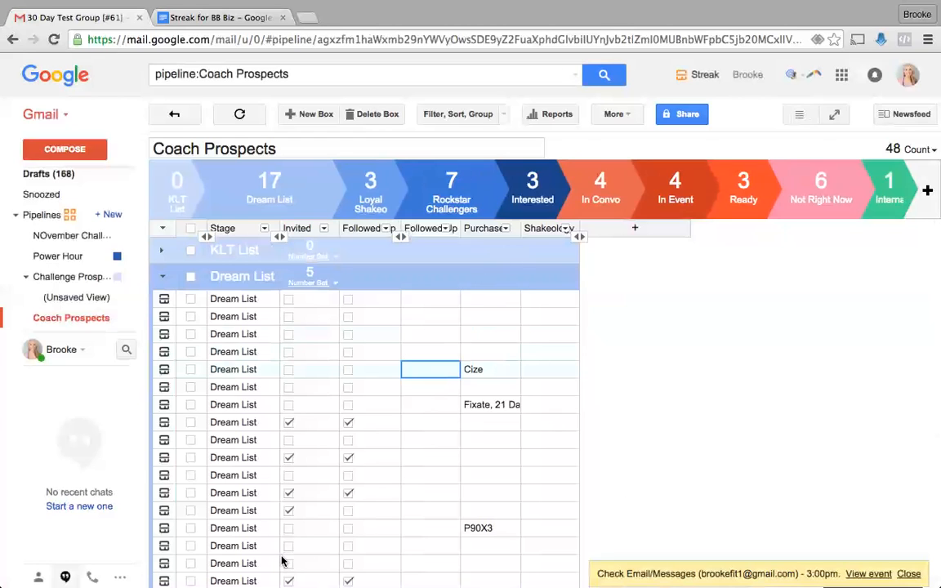
{"action": "scroll", "coordinate": [281, 560], "scroll_direction": "down", "scroll_amount": 5}
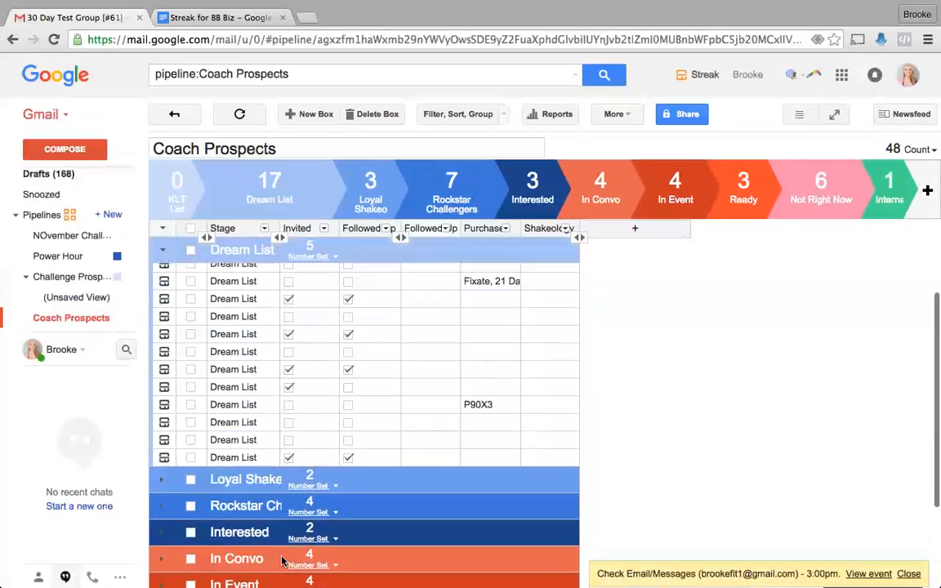
{"action": "scroll", "coordinate": [282, 560], "scroll_direction": "up", "scroll_amount": 5}
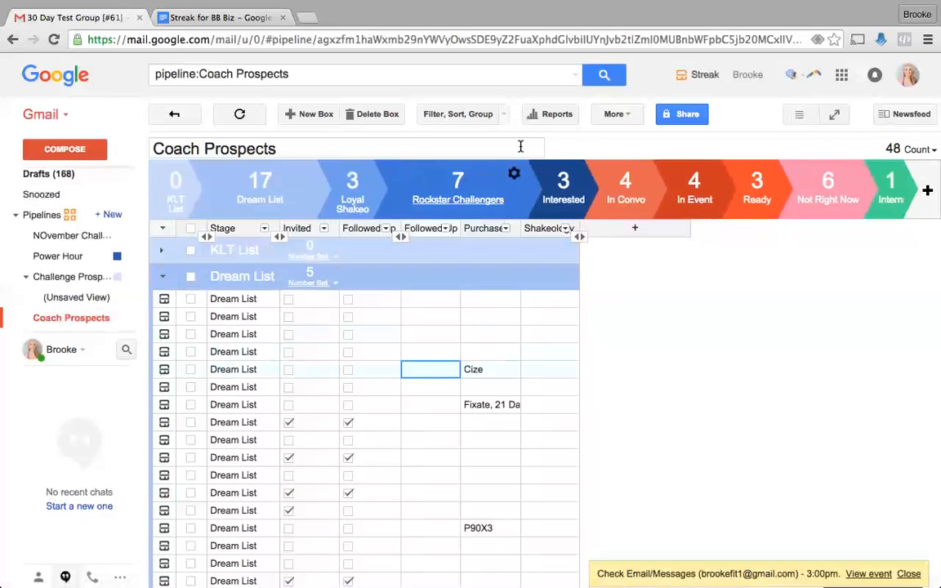
{"action": "left_click", "coordinate": [484, 115]}
- Apply a filter keeping only boxes where Followed Up Is Unchecked
{"action": "left_click", "coordinate": [302, 269]}
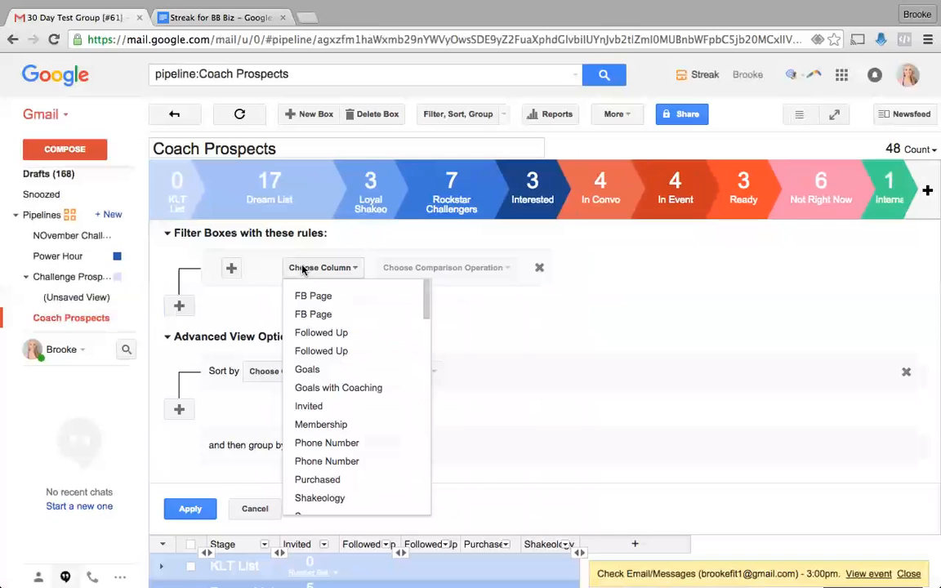
{"action": "left_click", "coordinate": [341, 333]}
{"action": "left_click", "coordinate": [408, 270]}
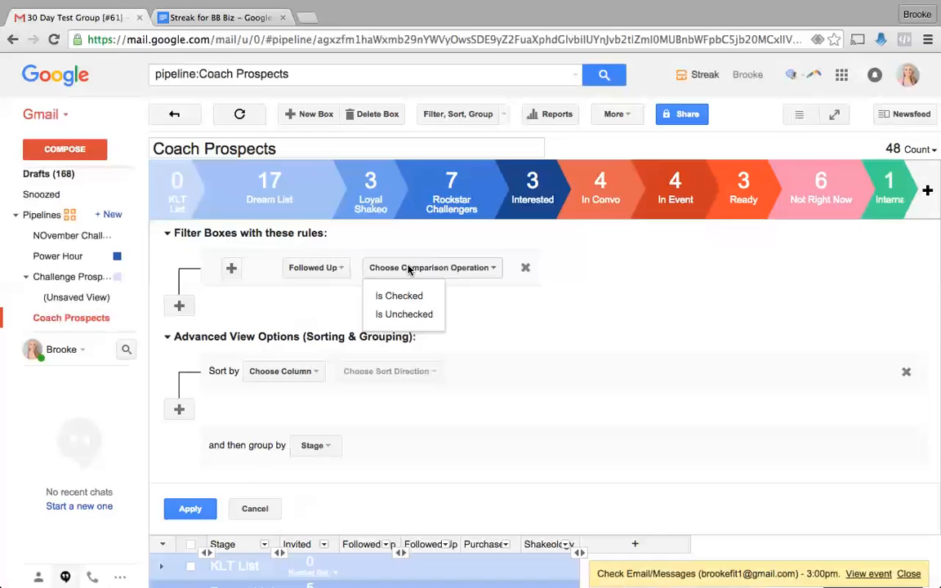
{"action": "left_click", "coordinate": [405, 315]}
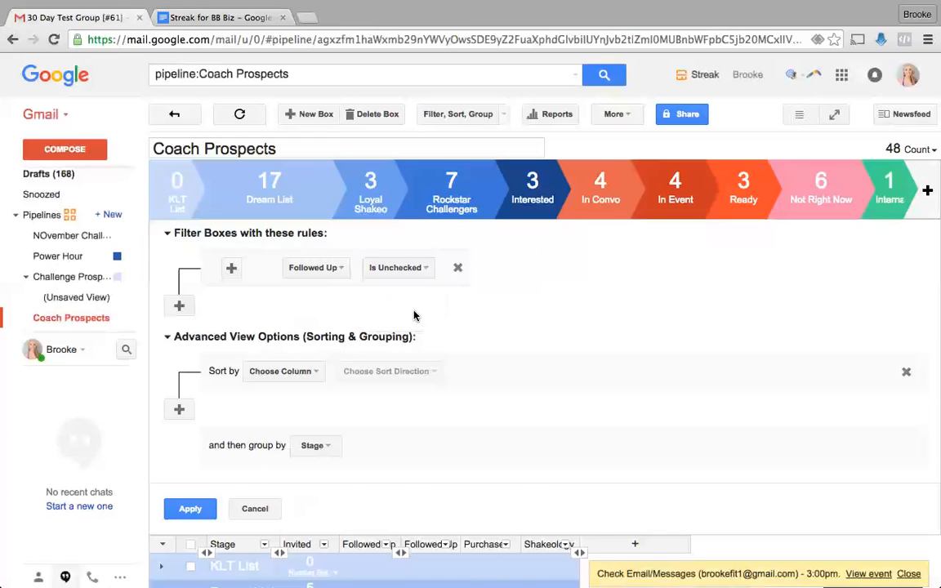
{"action": "left_click", "coordinate": [189, 508]}
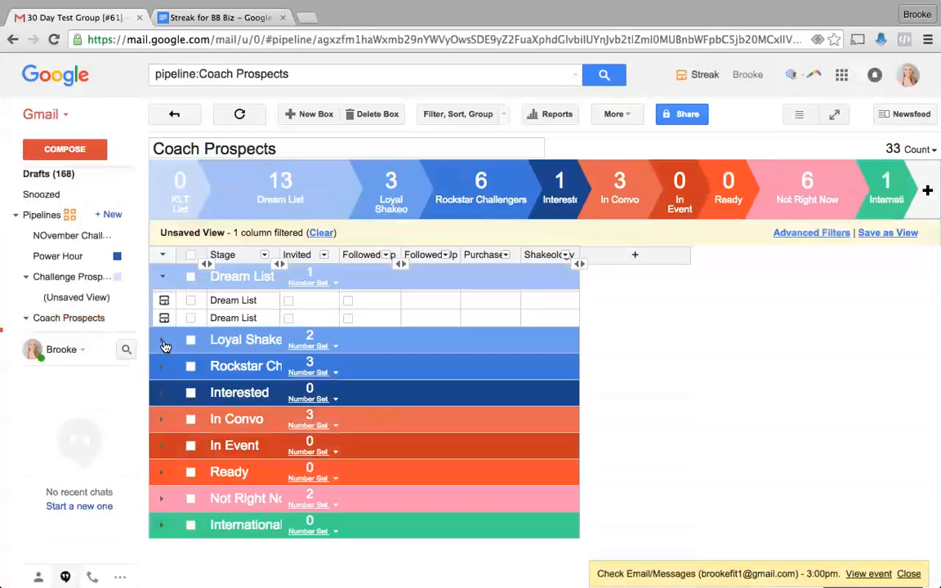
- Expand the Loyal Shakeo, Interested, Rockstar Challengers and In Convo groups; briefly expand Not Right Now
{"action": "left_click", "coordinate": [162, 341]}
{"action": "left_click", "coordinate": [163, 446]}
{"action": "left_click", "coordinate": [160, 419]}
{"action": "scroll", "coordinate": [159, 422], "scroll_direction": "down", "scroll_amount": 3}
{"action": "left_click", "coordinate": [160, 426]}
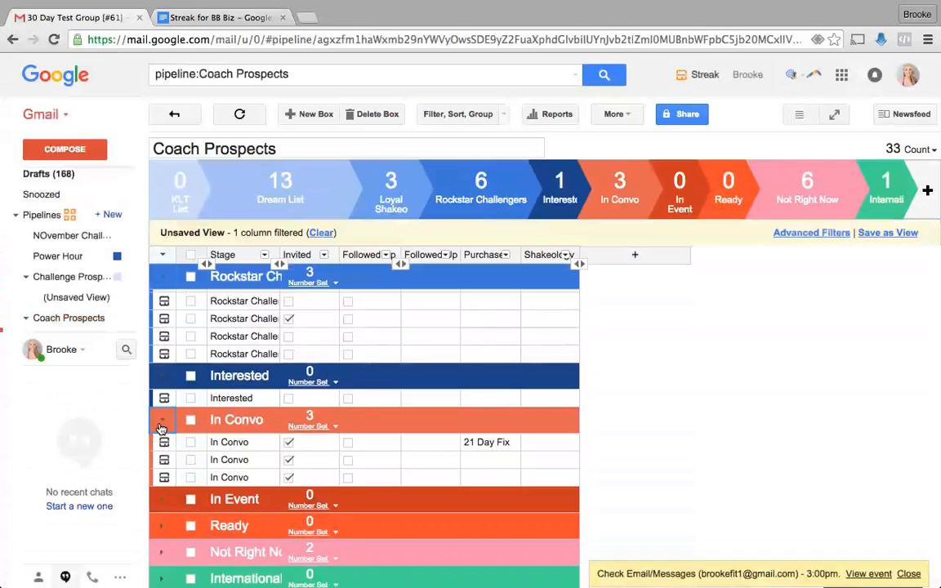
{"action": "scroll", "coordinate": [163, 537], "scroll_direction": "down", "scroll_amount": 1}
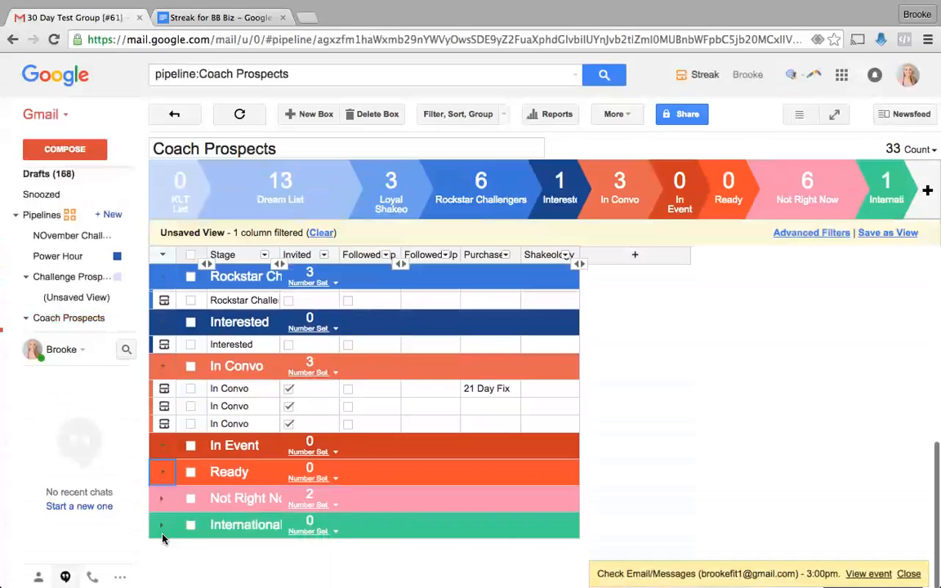
{"action": "left_click", "coordinate": [161, 497]}
{"action": "scroll", "coordinate": [161, 506], "scroll_direction": "down", "scroll_amount": 2}
{"action": "scroll", "coordinate": [163, 515], "scroll_direction": "down", "scroll_amount": 1}
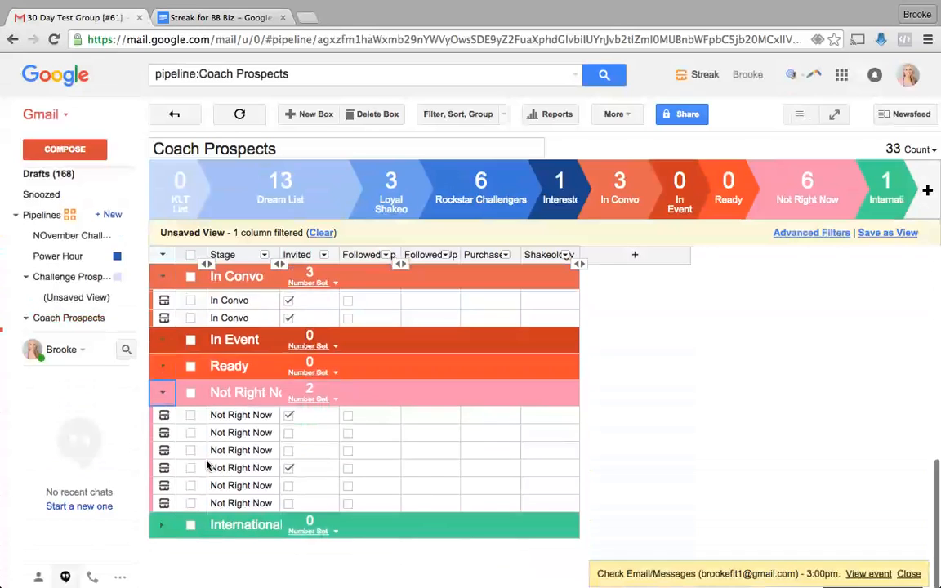
{"action": "left_click", "coordinate": [161, 393]}
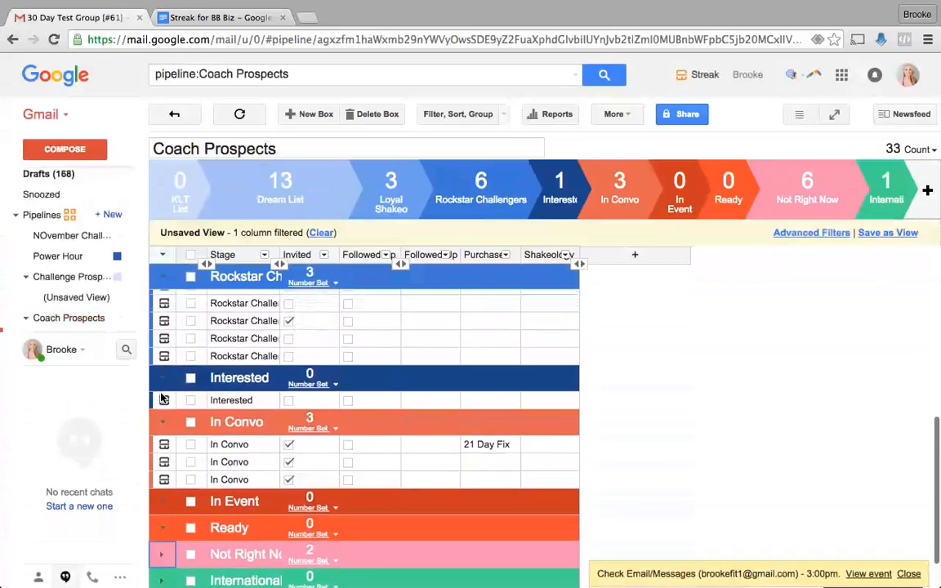
{"action": "scroll", "coordinate": [362, 466], "scroll_direction": "up", "scroll_amount": 5}
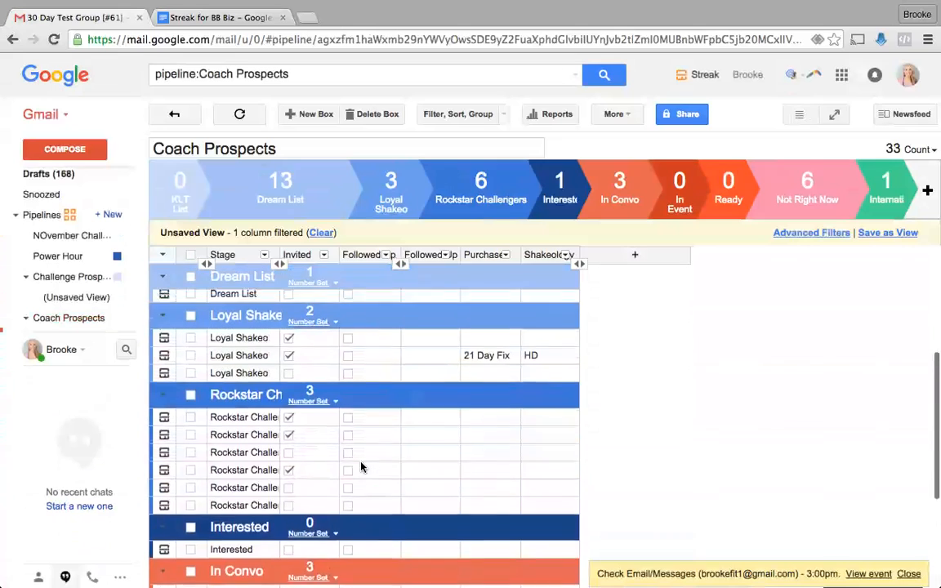
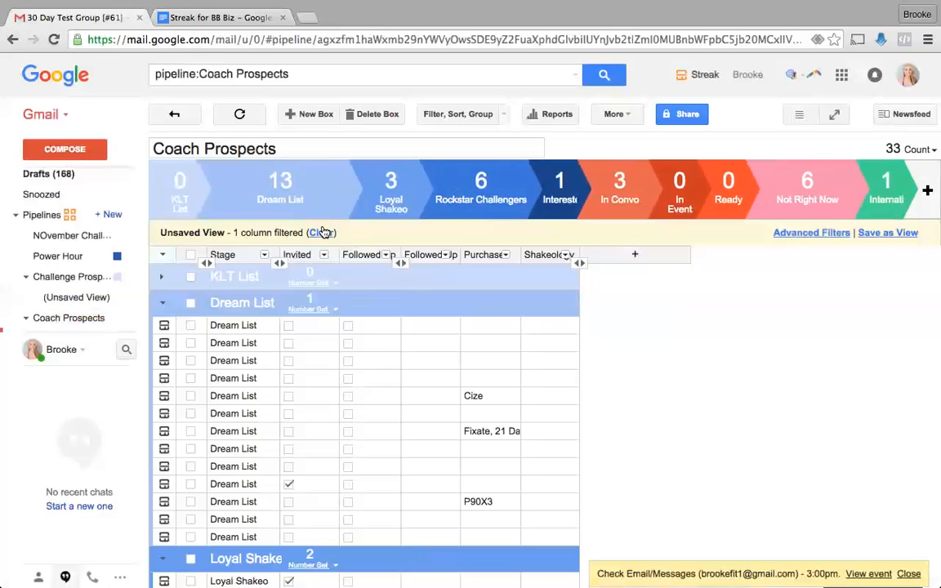
- Clear the old filter and filter Coach Prospects to boxes whose Shakeology is any of HD
{"action": "left_click", "coordinate": [323, 232]}
{"action": "left_click", "coordinate": [477, 115]}
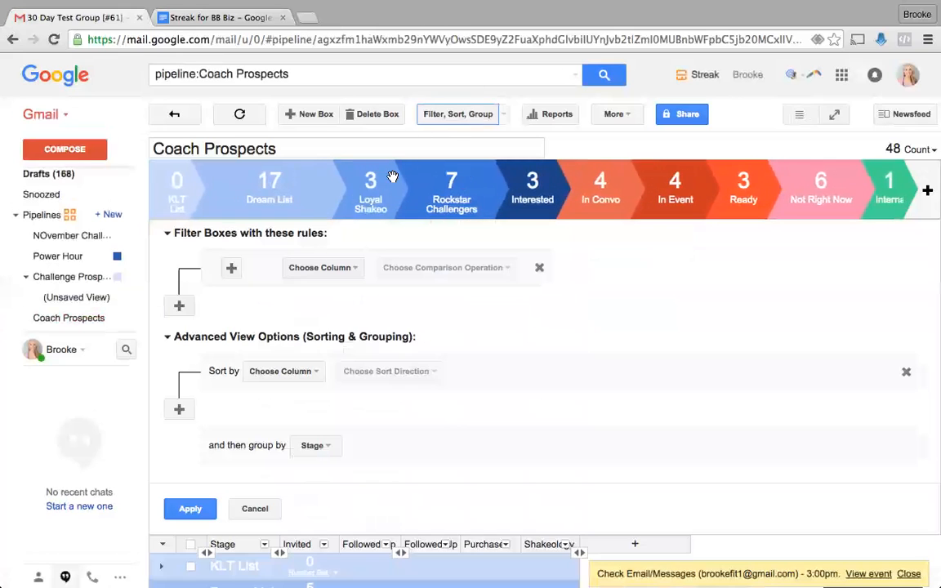
{"action": "left_click", "coordinate": [320, 267]}
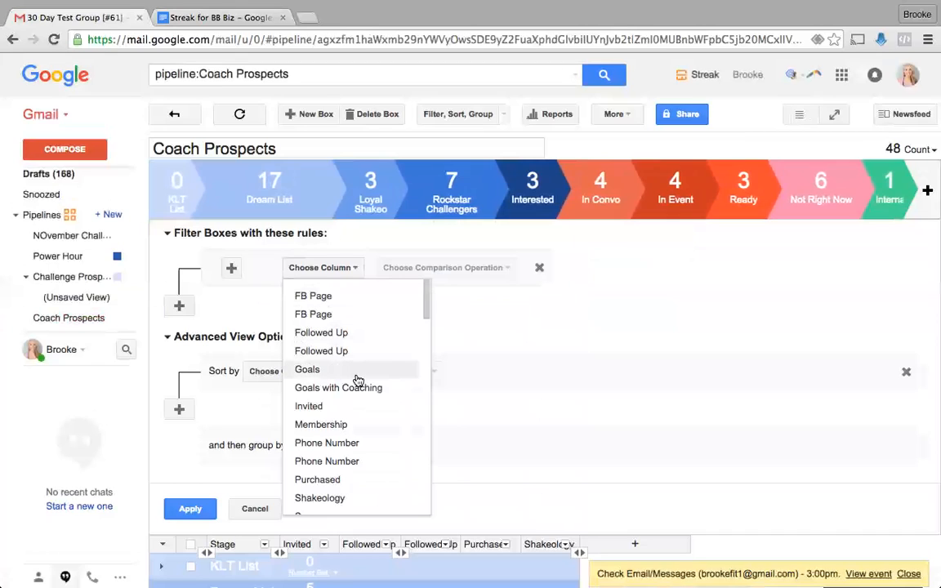
{"action": "scroll", "coordinate": [361, 439], "scroll_direction": "down", "scroll_amount": 2}
{"action": "left_click", "coordinate": [360, 441]}
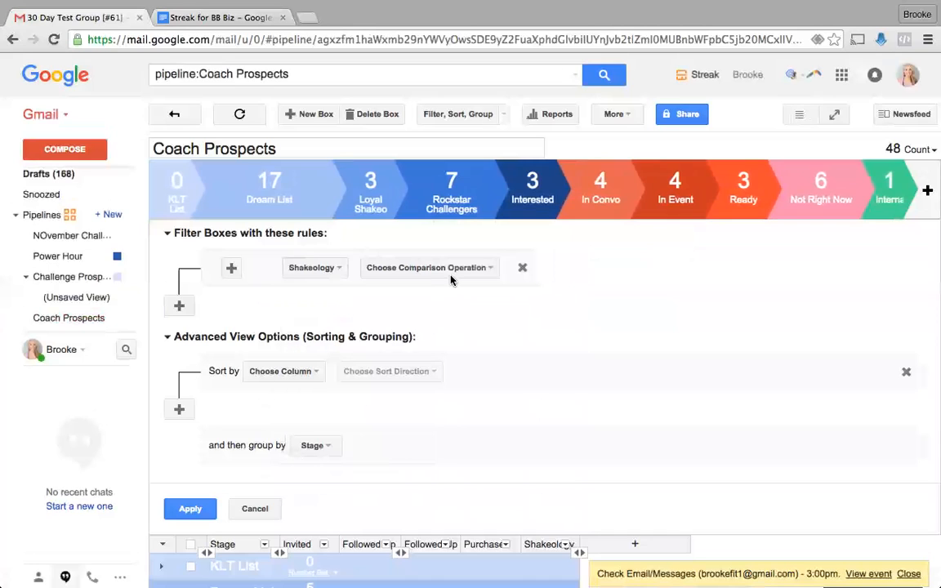
{"action": "left_click", "coordinate": [448, 269]}
{"action": "left_click", "coordinate": [424, 299]}
{"action": "left_click", "coordinate": [455, 271]}
{"action": "left_click", "coordinate": [456, 295]}
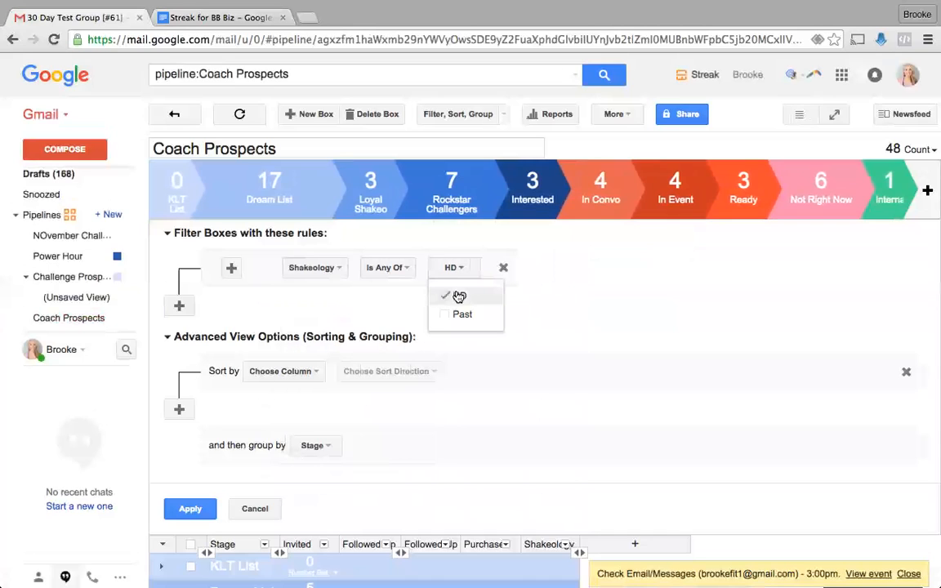
{"action": "left_click", "coordinate": [189, 509]}
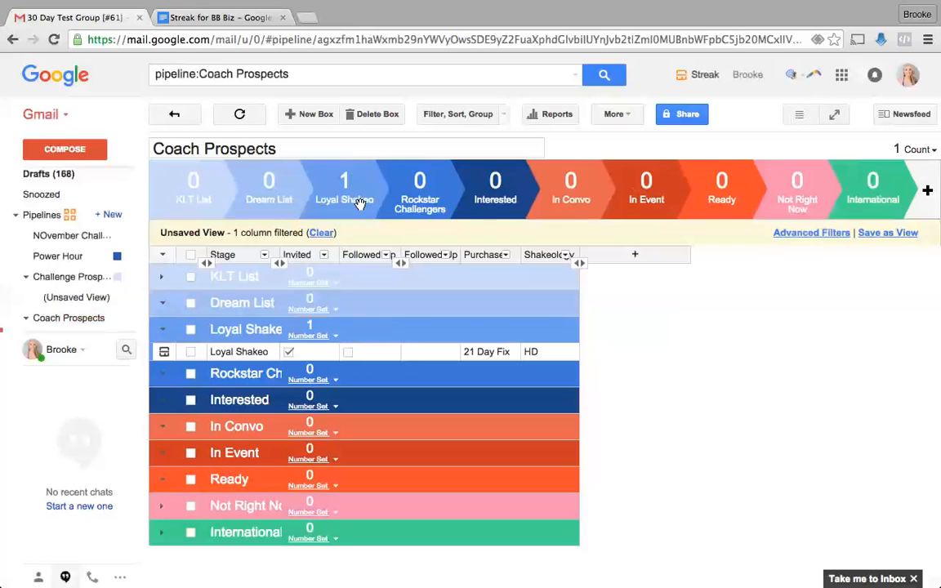
- Change the view's filter rule to Followed Up Is Unchecked
{"action": "left_click", "coordinate": [205, 238]}
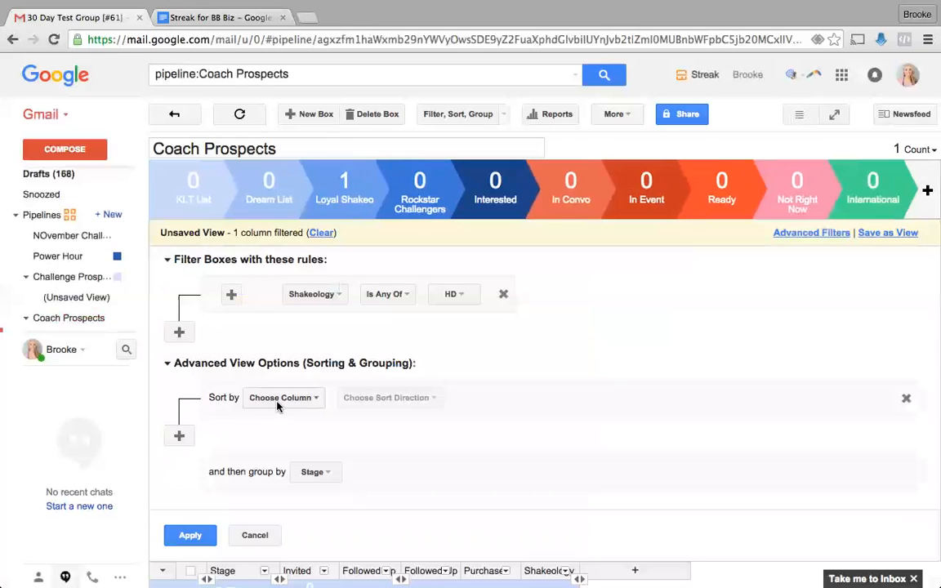
{"action": "left_click", "coordinate": [303, 295]}
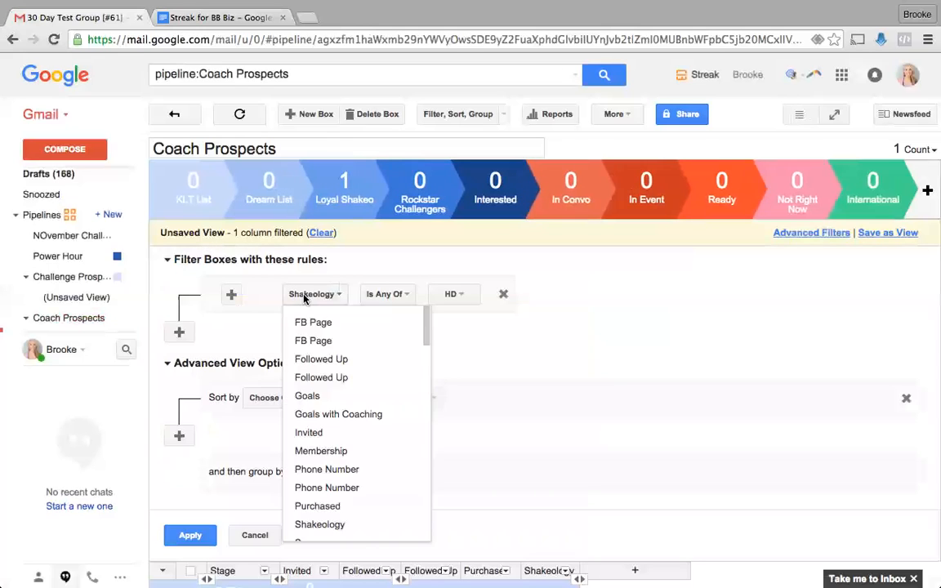
{"action": "left_click", "coordinate": [336, 367]}
{"action": "left_click", "coordinate": [391, 296]}
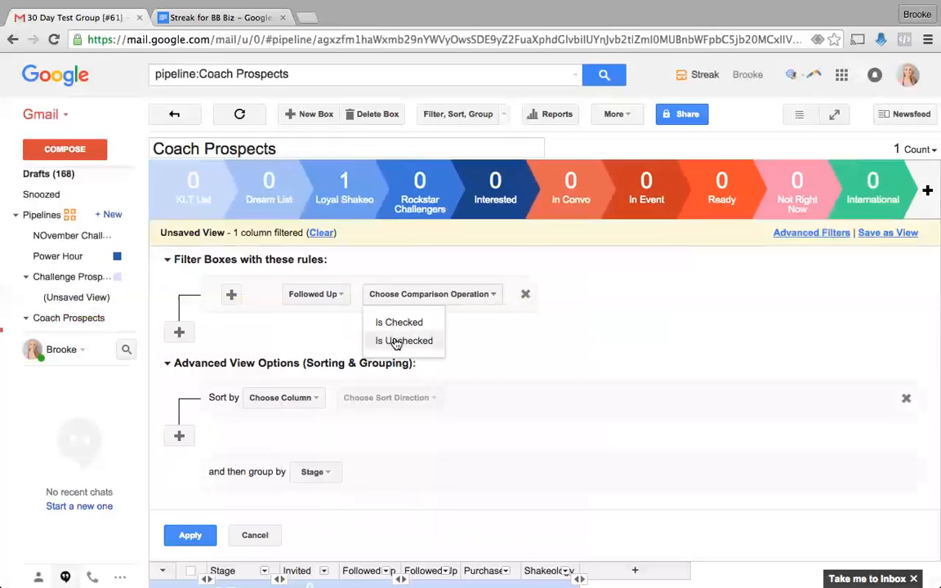
{"action": "left_click", "coordinate": [395, 339]}
- Sort by Purchased A to Z and apply the view, leaving 33 boxes
{"action": "left_click", "coordinate": [278, 398]}
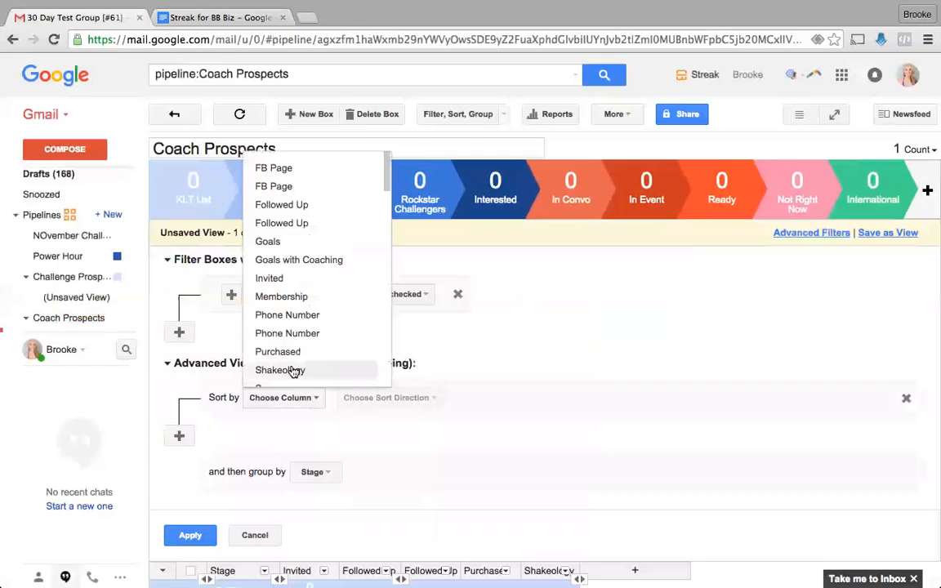
{"action": "left_click", "coordinate": [292, 353]}
{"action": "left_click", "coordinate": [345, 400]}
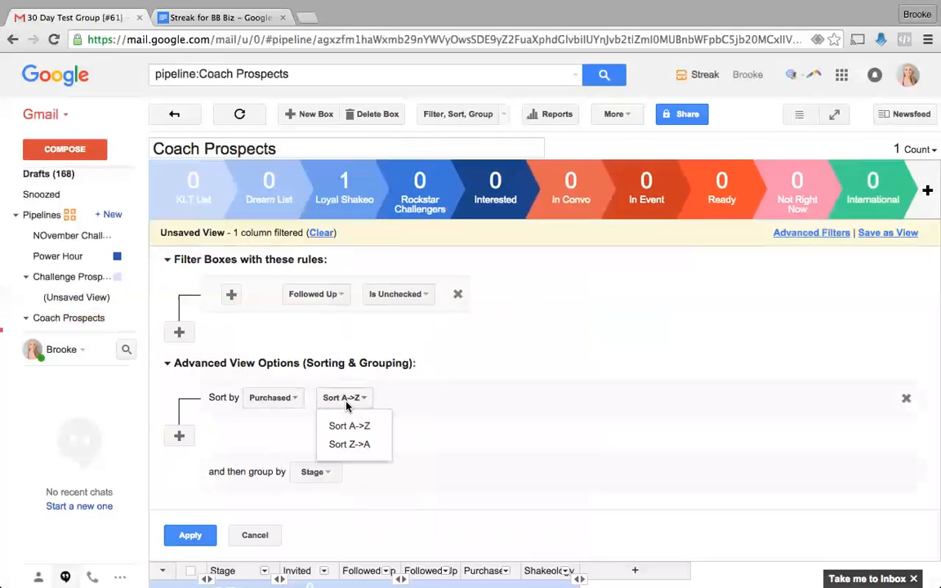
{"action": "left_click", "coordinate": [272, 398]}
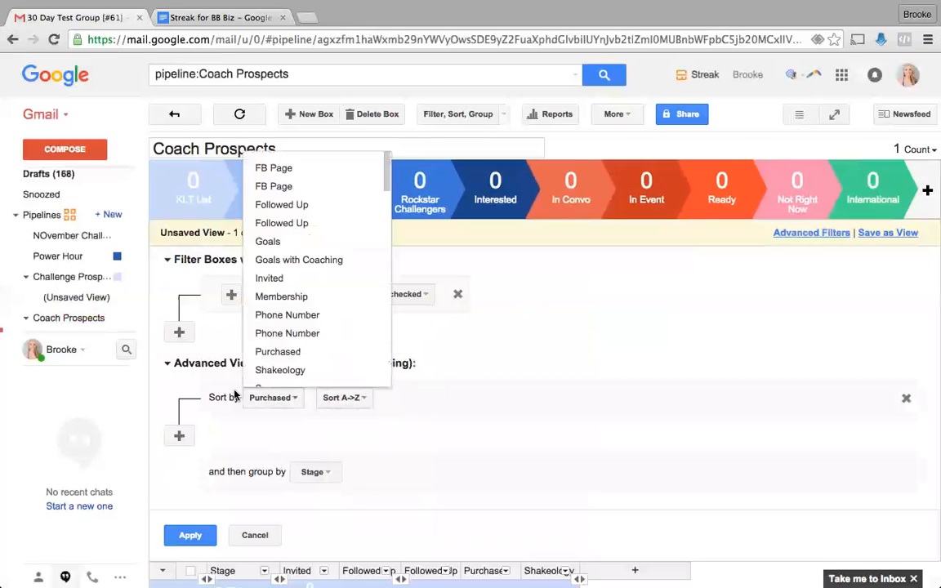
{"action": "left_click", "coordinate": [162, 375]}
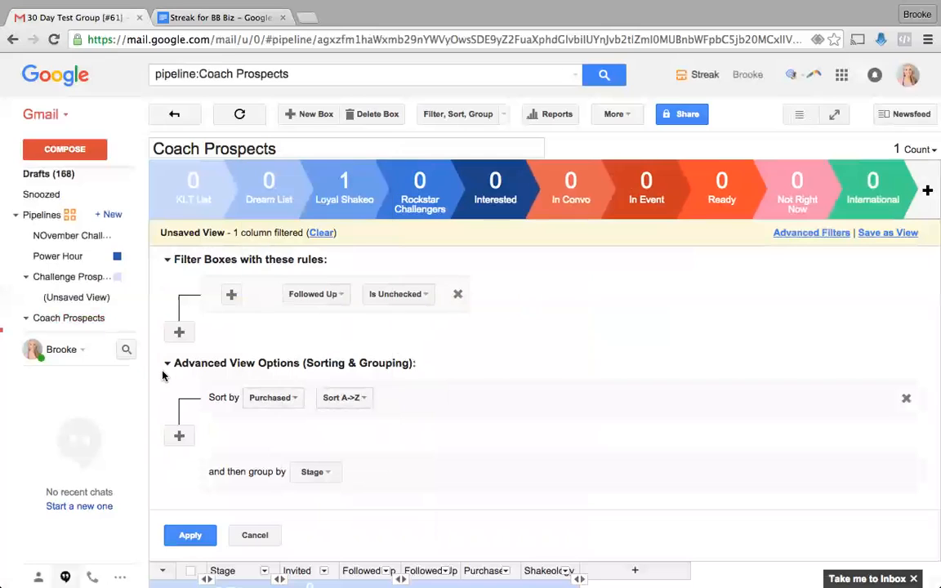
{"action": "left_click", "coordinate": [266, 400]}
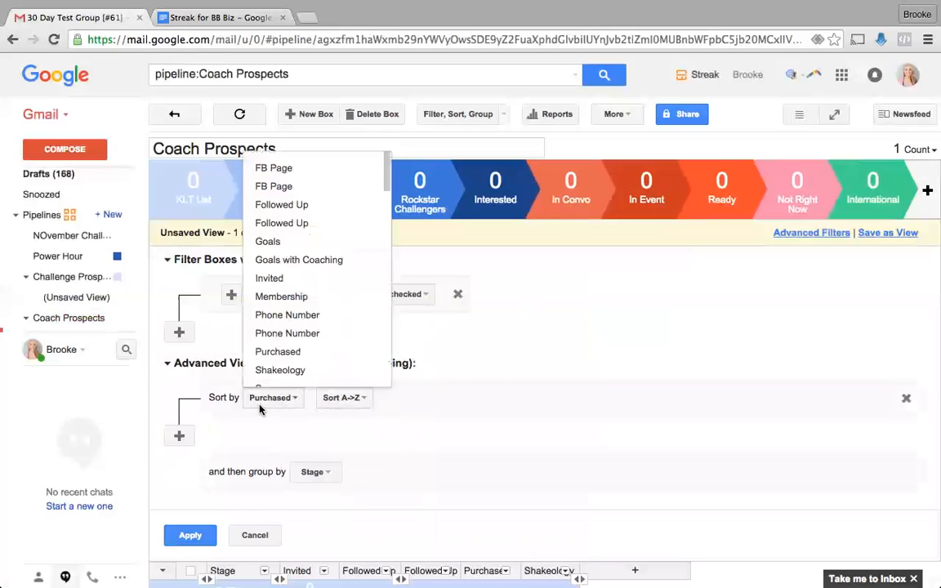
{"action": "left_click", "coordinate": [337, 415]}
{"action": "left_click", "coordinate": [342, 398]}
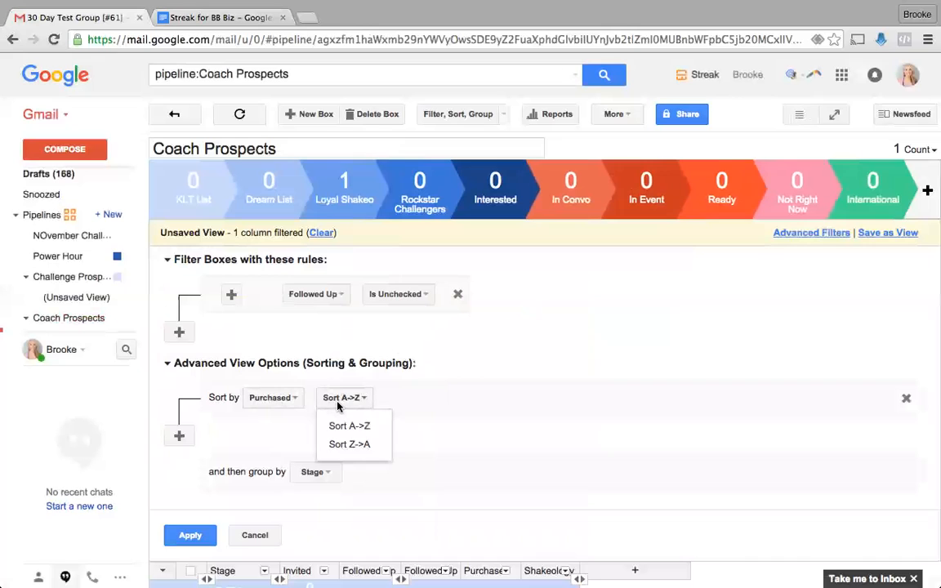
{"action": "left_click", "coordinate": [338, 423]}
{"action": "left_click", "coordinate": [191, 534]}
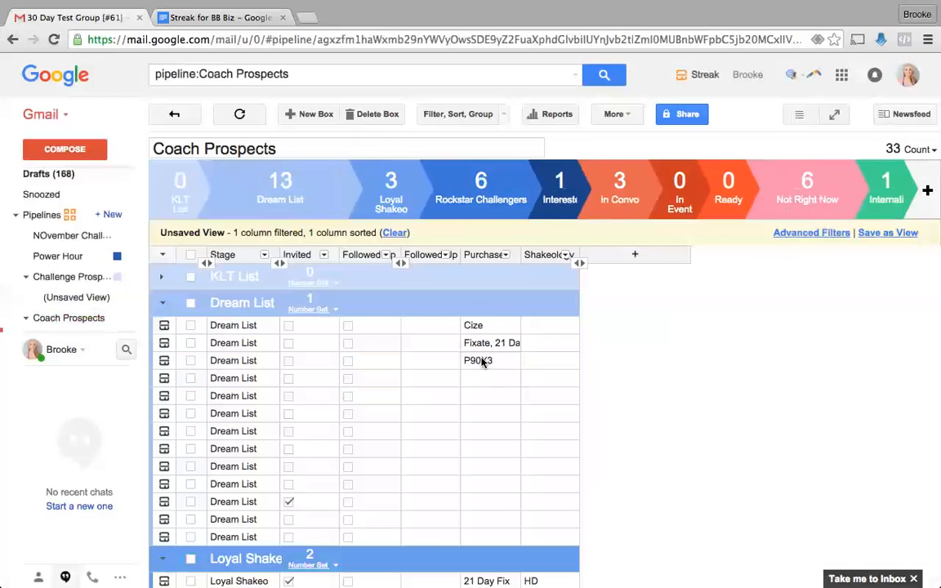
{"action": "scroll", "coordinate": [473, 357], "scroll_direction": "down", "scroll_amount": 3}
{"action": "scroll", "coordinate": [471, 357], "scroll_direction": "up", "scroll_amount": 3}
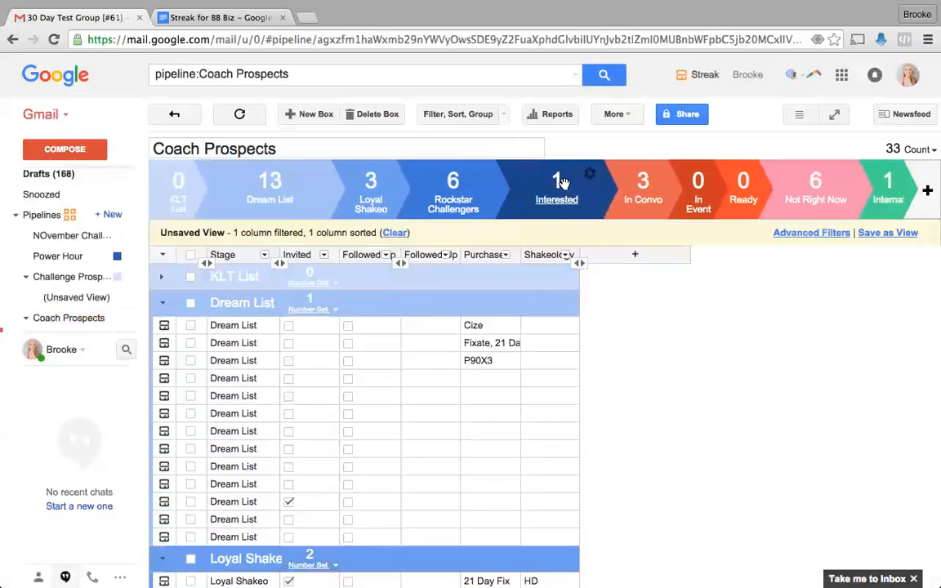
{"action": "left_click", "coordinate": [610, 114]}
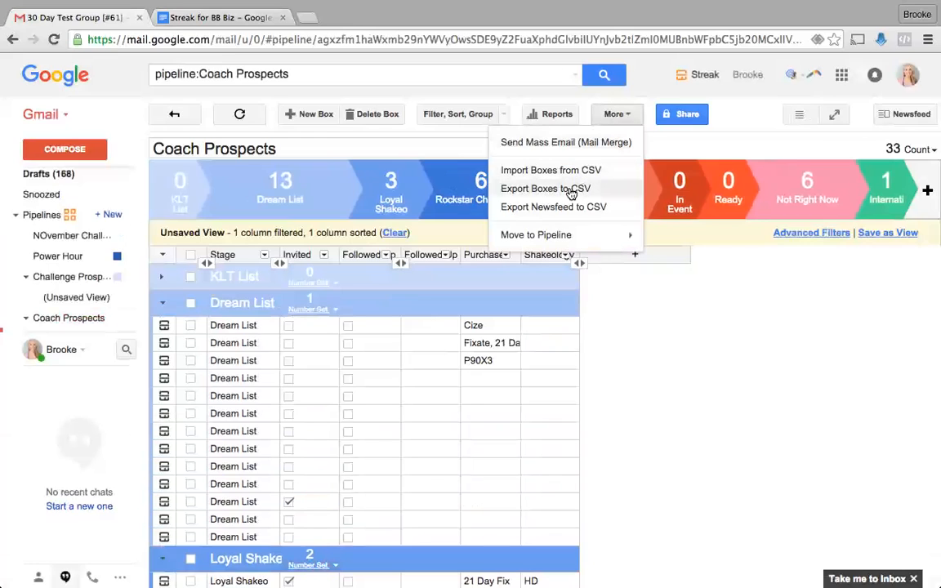
{"action": "left_click", "coordinate": [659, 356]}
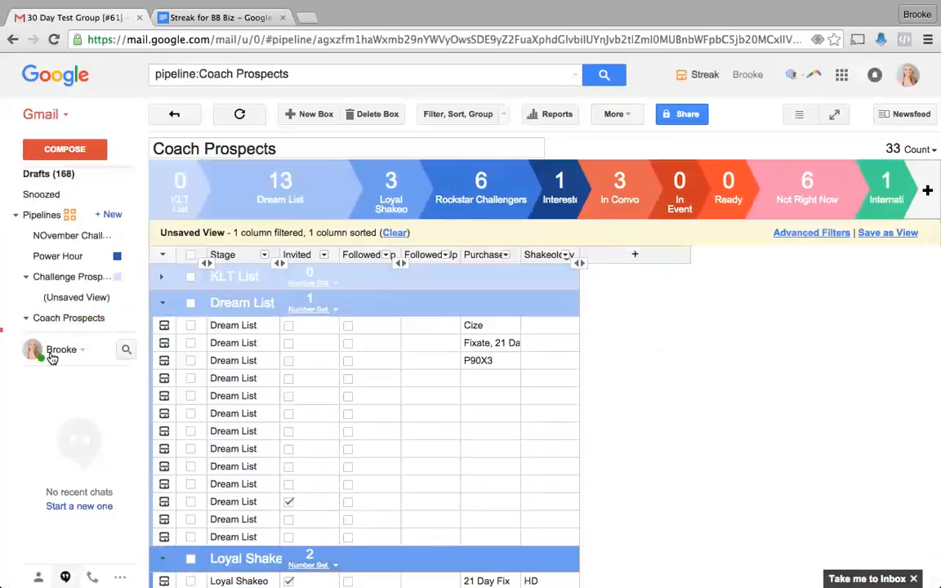
{"action": "mouse_move", "coordinate": [64, 344]}
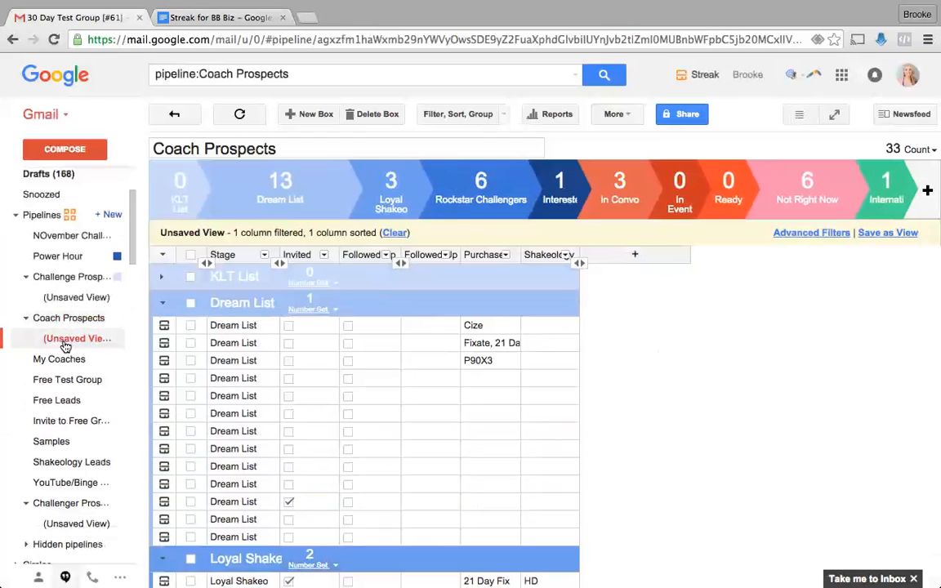
- Open the NOvember Challenge Group pipeline, hide the Name column and expand the Active group
{"action": "left_click", "coordinate": [82, 236]}
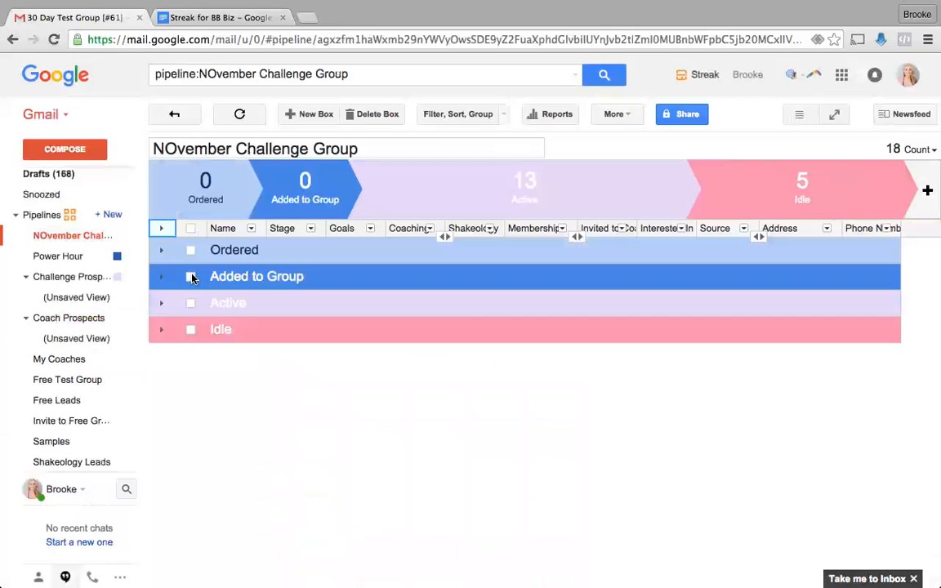
{"action": "left_click", "coordinate": [250, 229]}
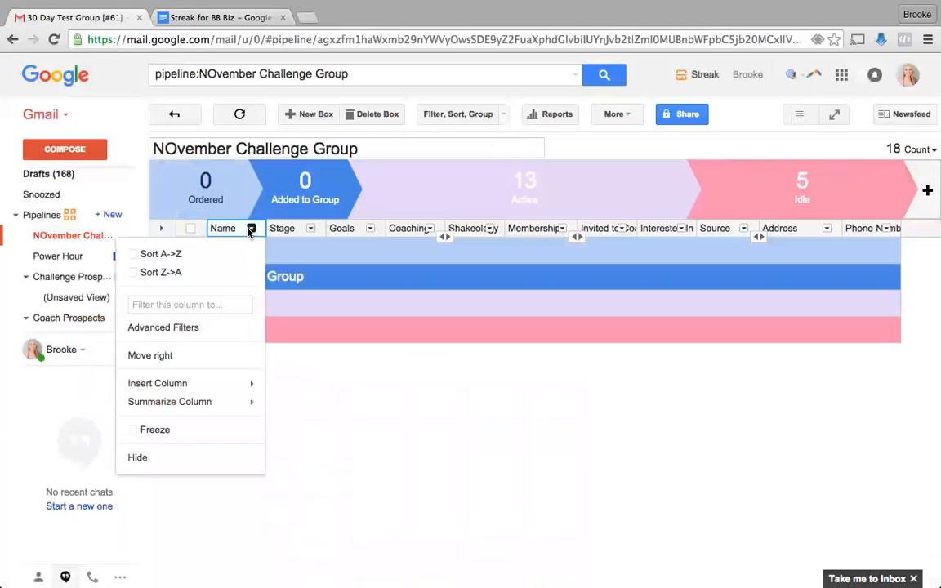
{"action": "left_click", "coordinate": [179, 457]}
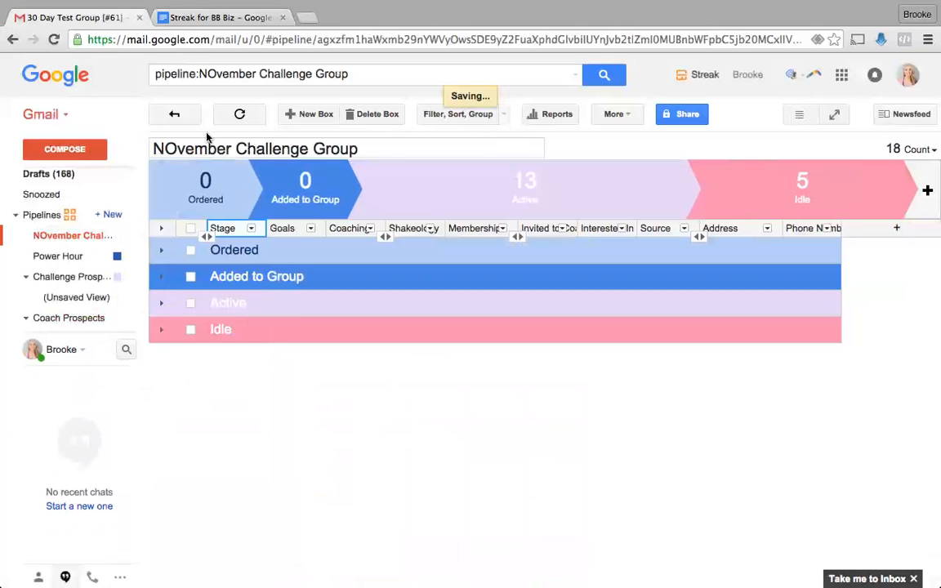
{"action": "left_click", "coordinate": [162, 303]}
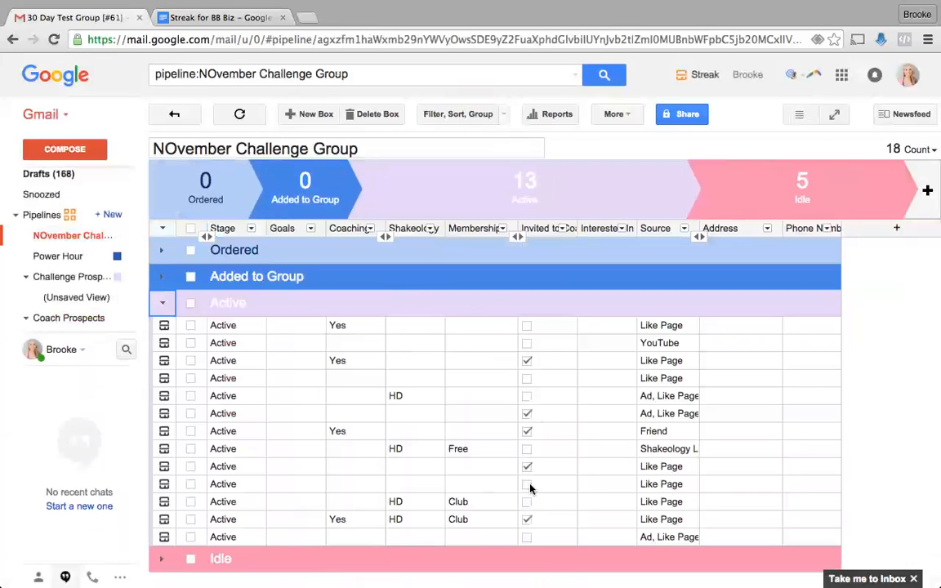
- Sort the boxes by Invited to Coach Z to A so invited boxes come first
{"action": "left_click", "coordinate": [548, 228]}
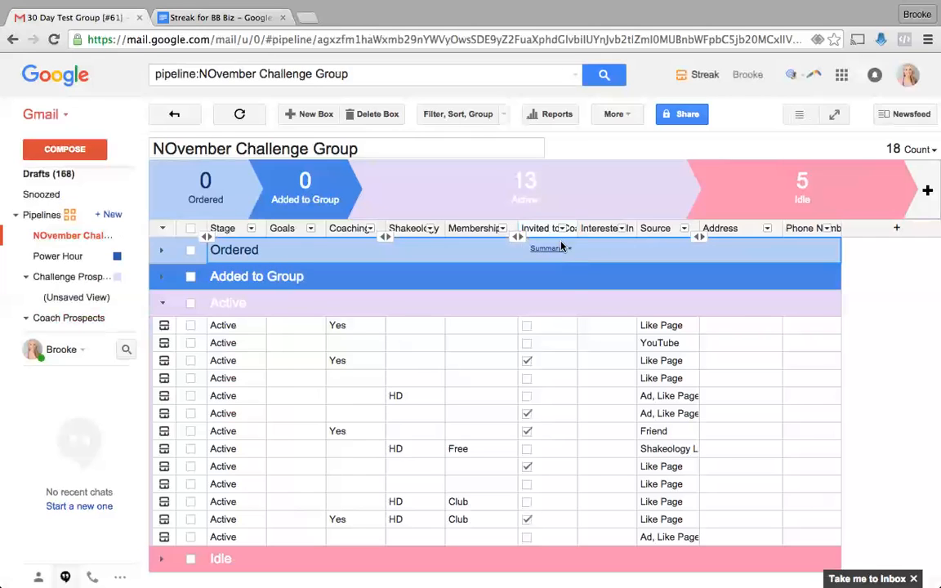
{"action": "left_click", "coordinate": [562, 228]}
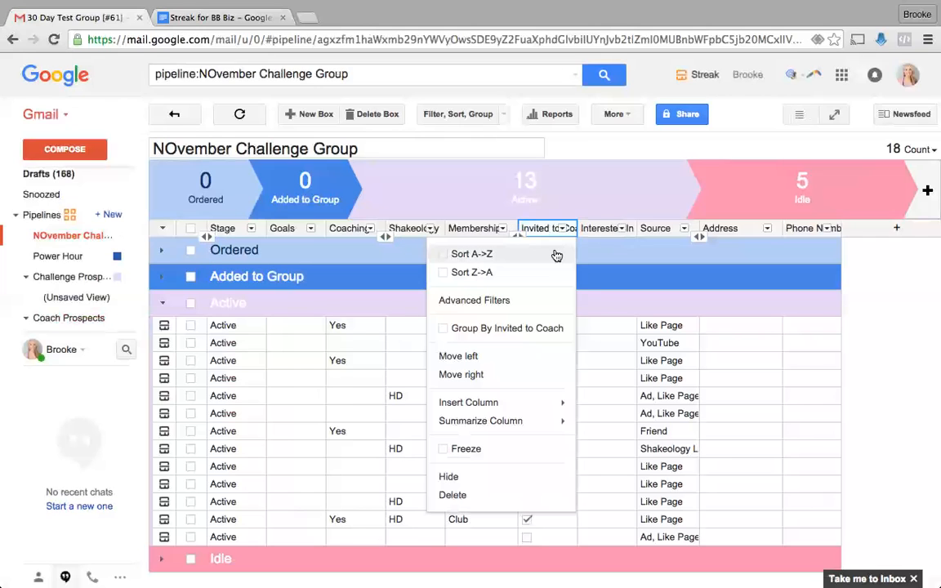
{"action": "left_click", "coordinate": [557, 254]}
{"action": "left_click", "coordinate": [562, 255]}
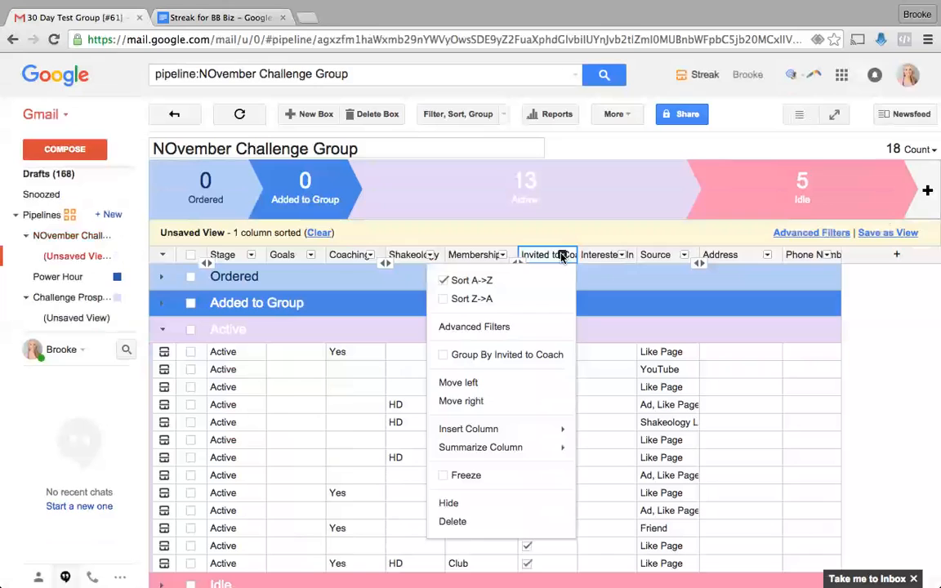
{"action": "left_click", "coordinate": [550, 296]}
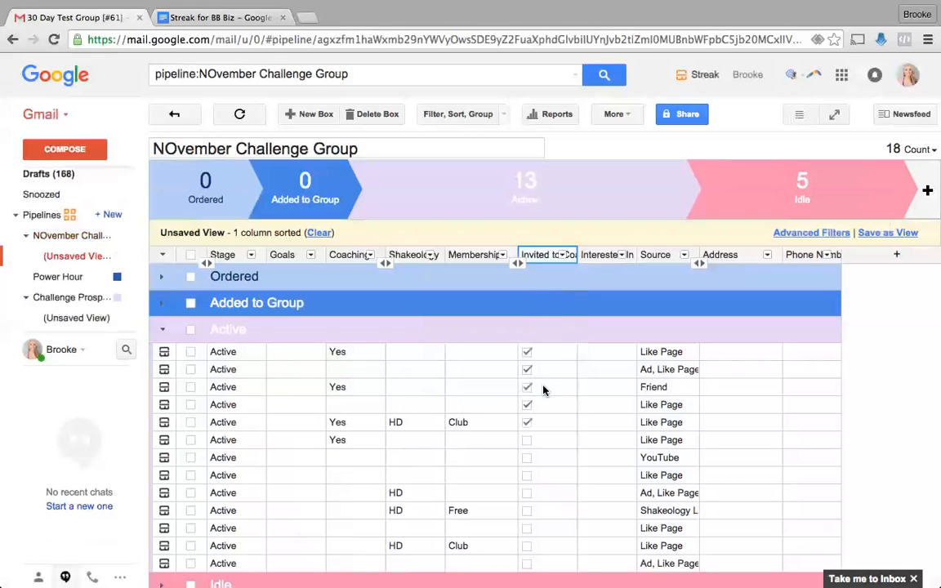
{"action": "scroll", "coordinate": [535, 409], "scroll_direction": "down", "scroll_amount": 2}
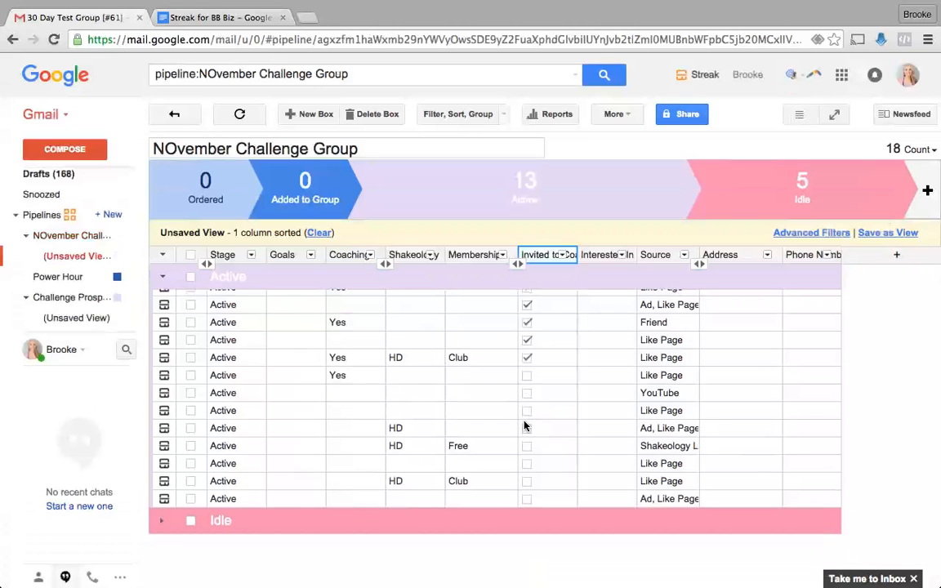
- Expand the Idle group and look through its boxes
{"action": "left_click", "coordinate": [161, 524]}
{"action": "scroll", "coordinate": [437, 511], "scroll_direction": "down", "scroll_amount": 2}
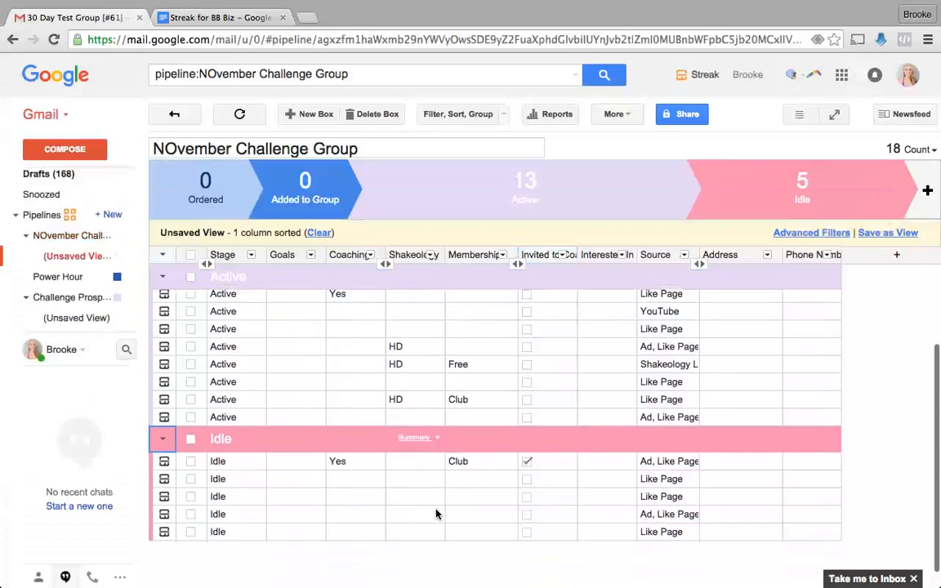
{"action": "scroll", "coordinate": [497, 487], "scroll_direction": "up", "scroll_amount": 3}
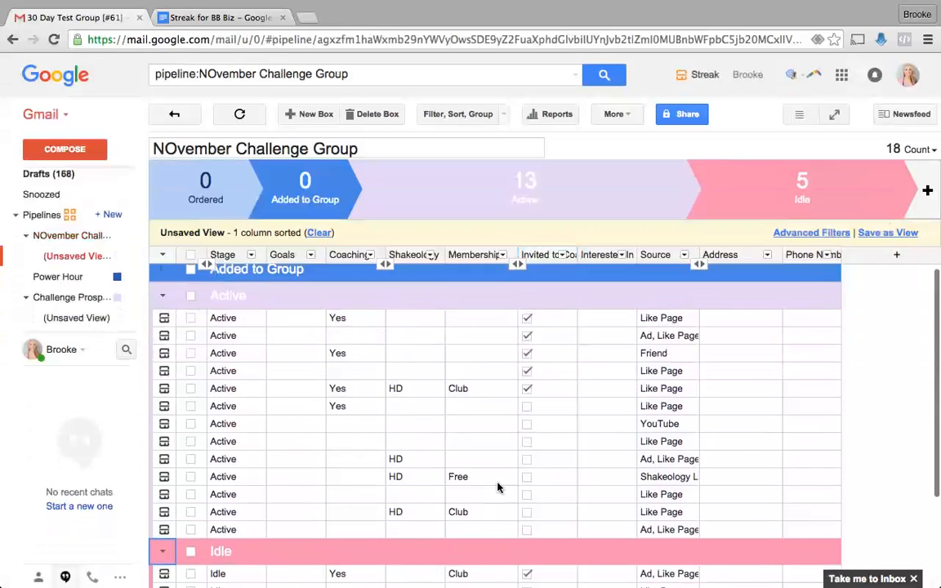
{"action": "scroll", "coordinate": [497, 487], "scroll_direction": "down", "scroll_amount": 2}
{"action": "scroll", "coordinate": [497, 487], "scroll_direction": "up", "scroll_amount": 3}
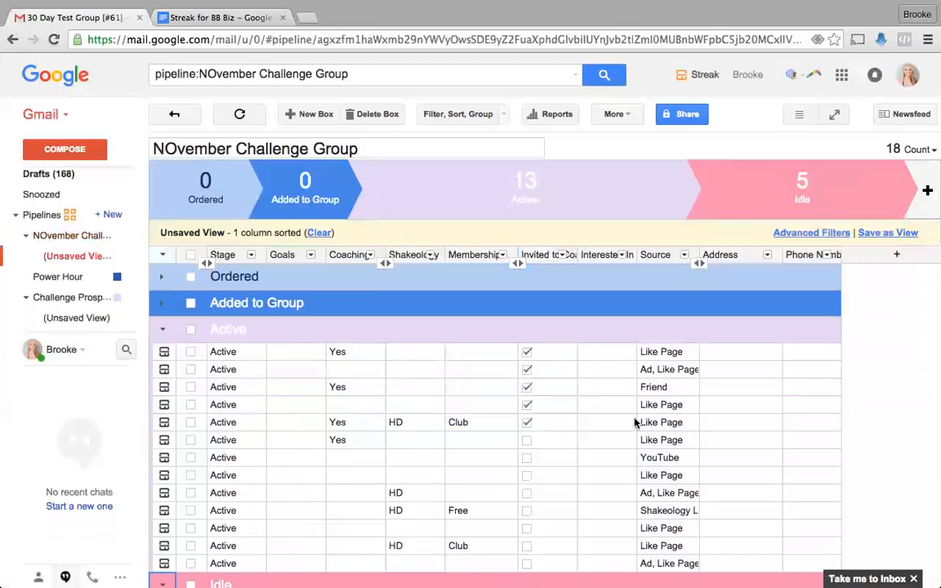
- Inspect the first Active box's Source tags, leaving them unchanged
{"action": "left_click", "coordinate": [655, 255]}
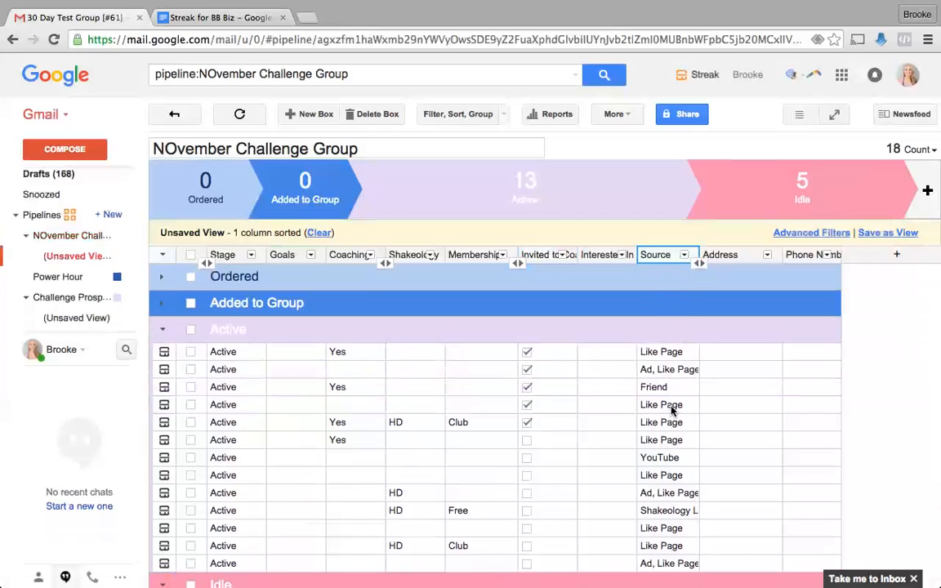
{"action": "left_click", "coordinate": [671, 352]}
{"action": "left_click", "coordinate": [676, 353]}
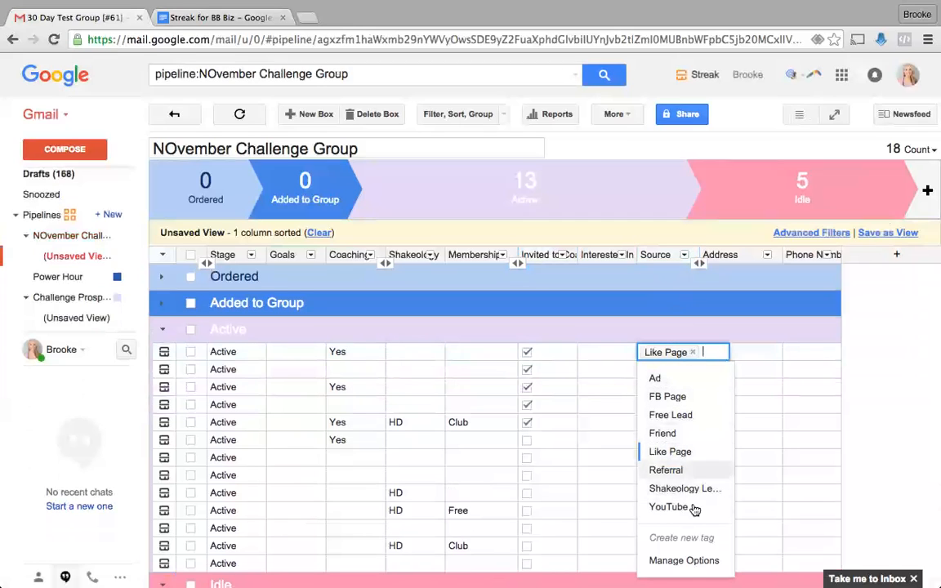
{"action": "left_click", "coordinate": [812, 441]}
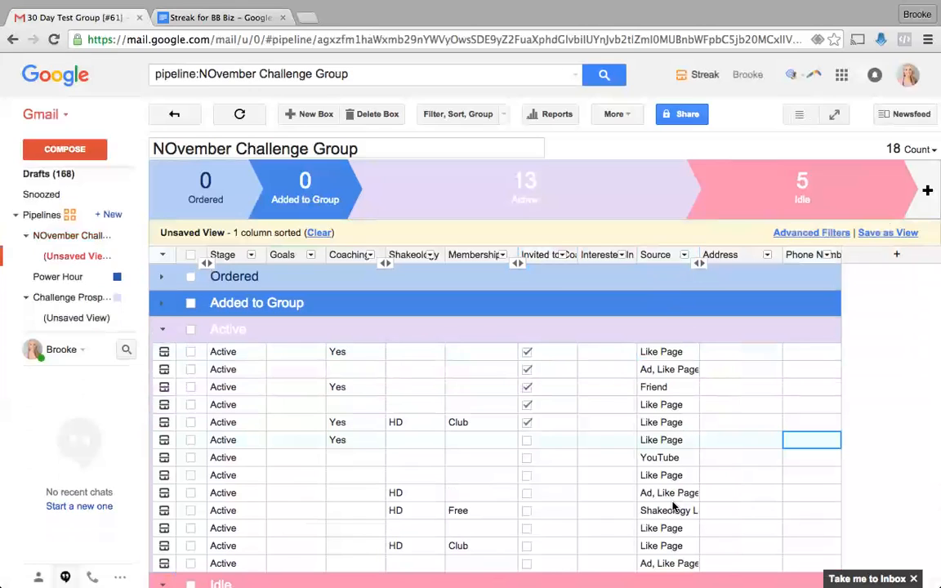
{"action": "left_click", "coordinate": [168, 17]}
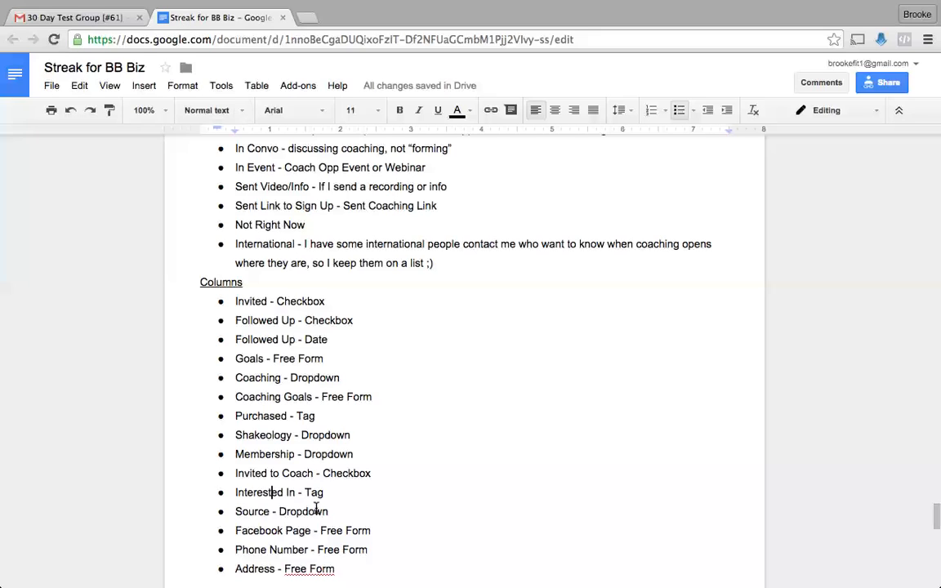
- Append '/Tag' to the 'Source - Dropdown' line in the doc and go back to Streak
{"action": "type", "text": "/Tag"}
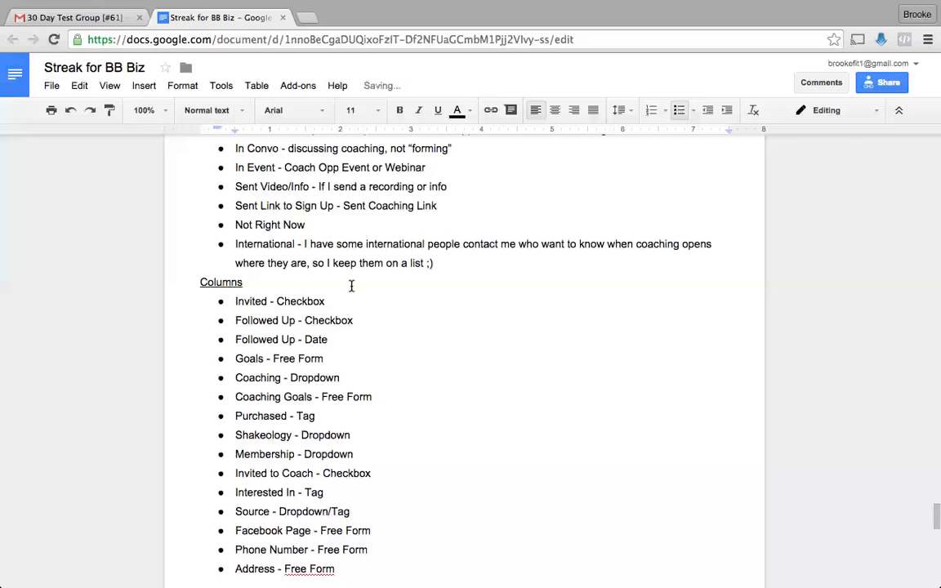
{"action": "left_click", "coordinate": [93, 18]}
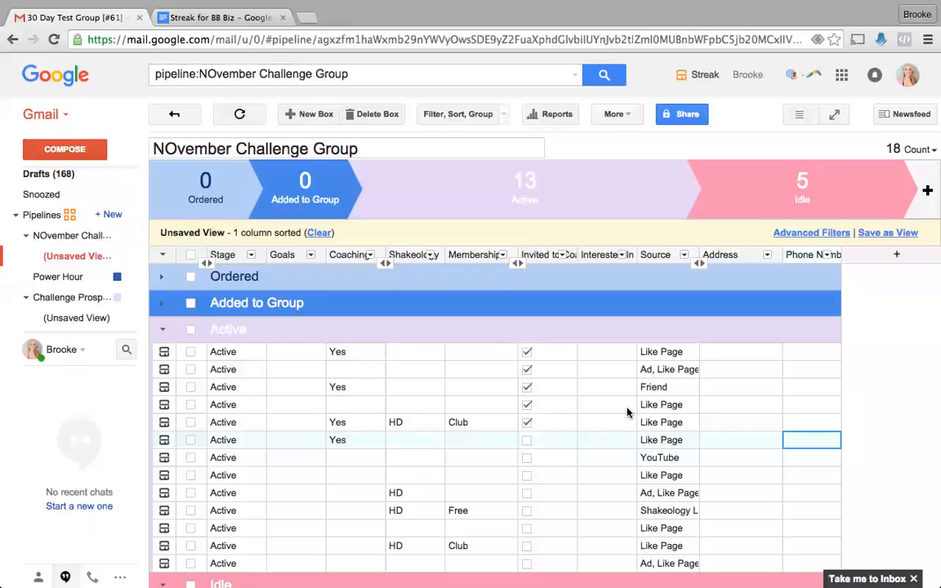
- Filter the pipeline to boxes whose Source is any of Ad, then exit Chrome full screen
{"action": "left_click", "coordinate": [457, 115]}
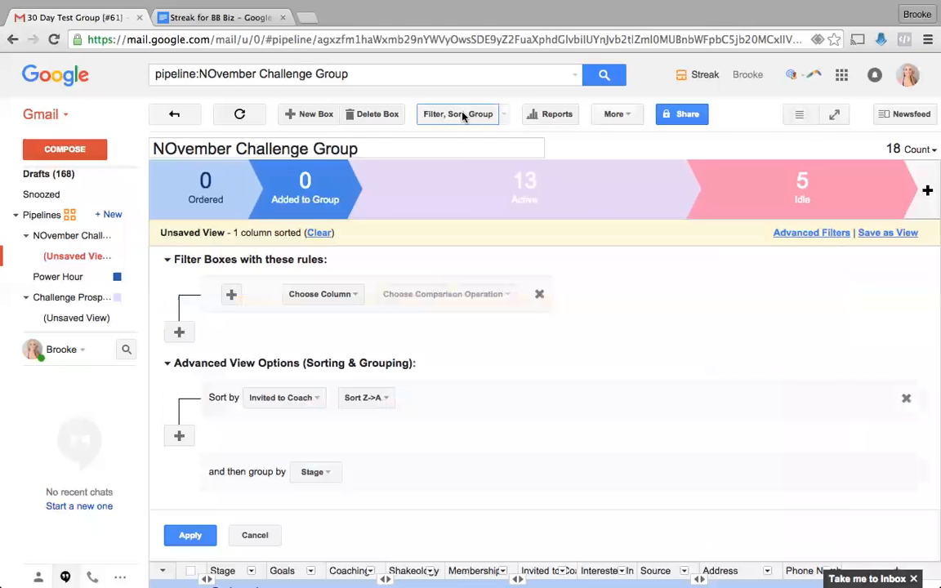
{"action": "left_click", "coordinate": [322, 295]}
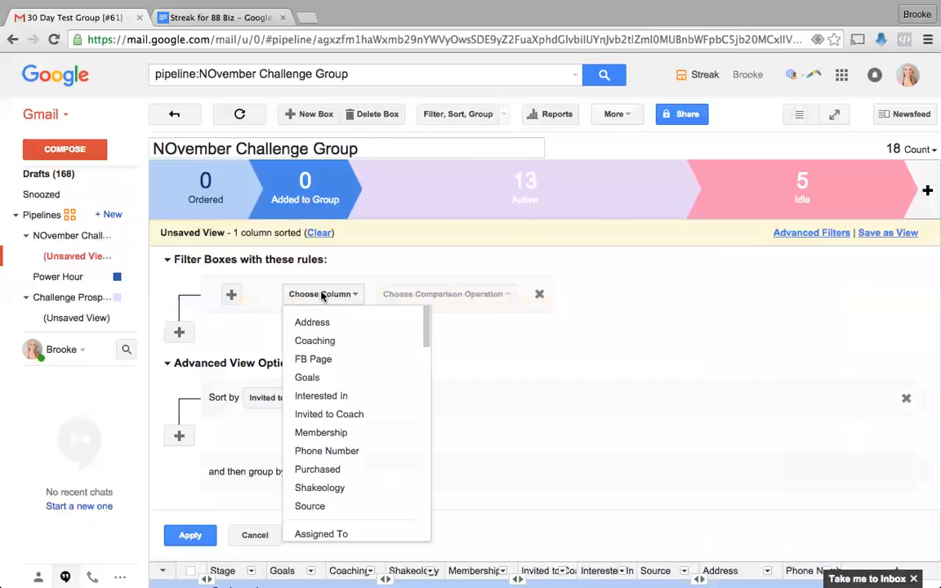
{"action": "left_click", "coordinate": [357, 504]}
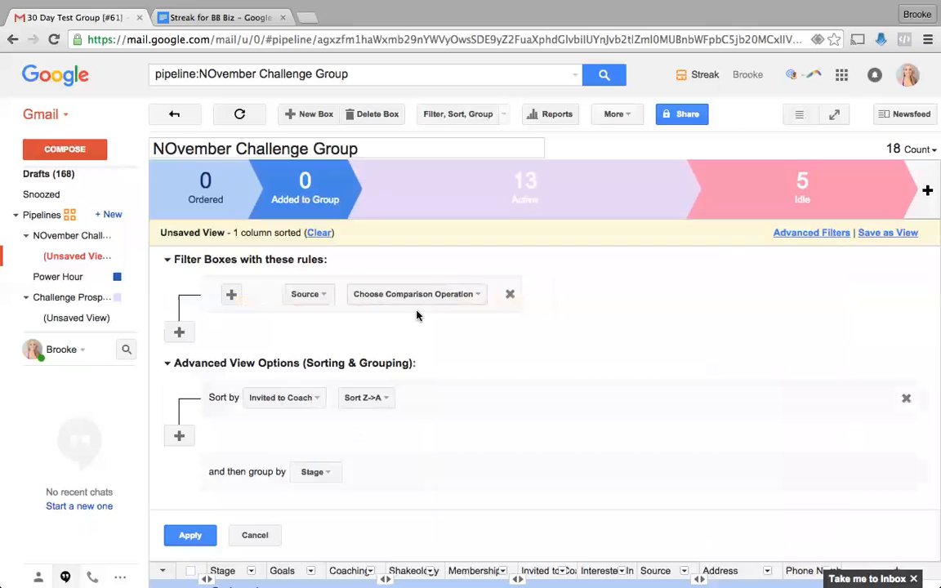
{"action": "left_click", "coordinate": [400, 294]}
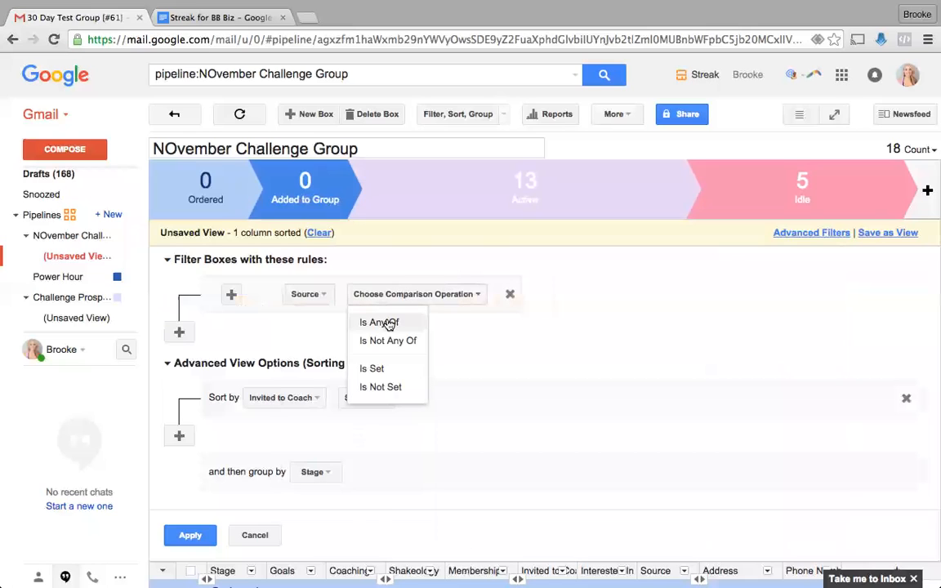
{"action": "left_click", "coordinate": [390, 323]}
{"action": "left_click", "coordinate": [453, 295]}
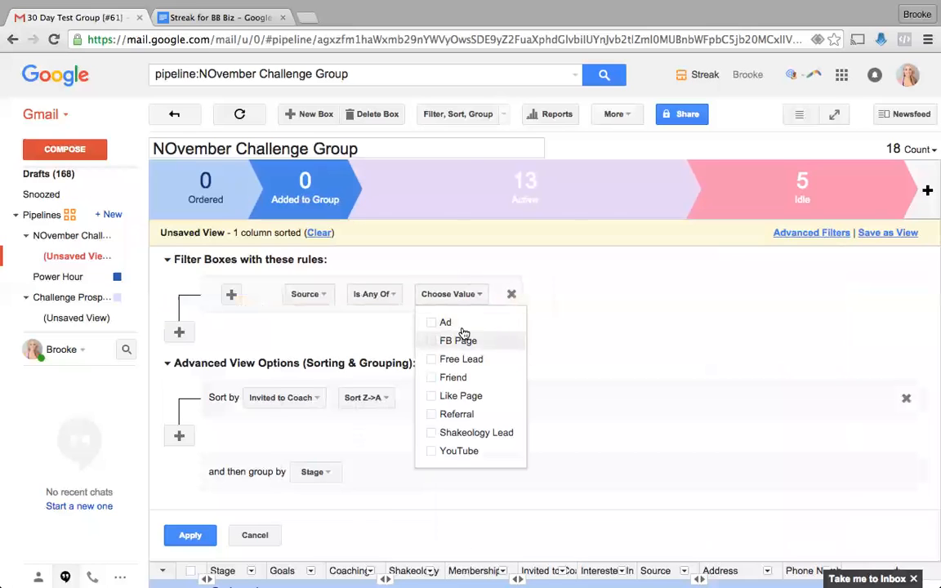
{"action": "left_click", "coordinate": [460, 325]}
{"action": "left_click", "coordinate": [189, 535]}
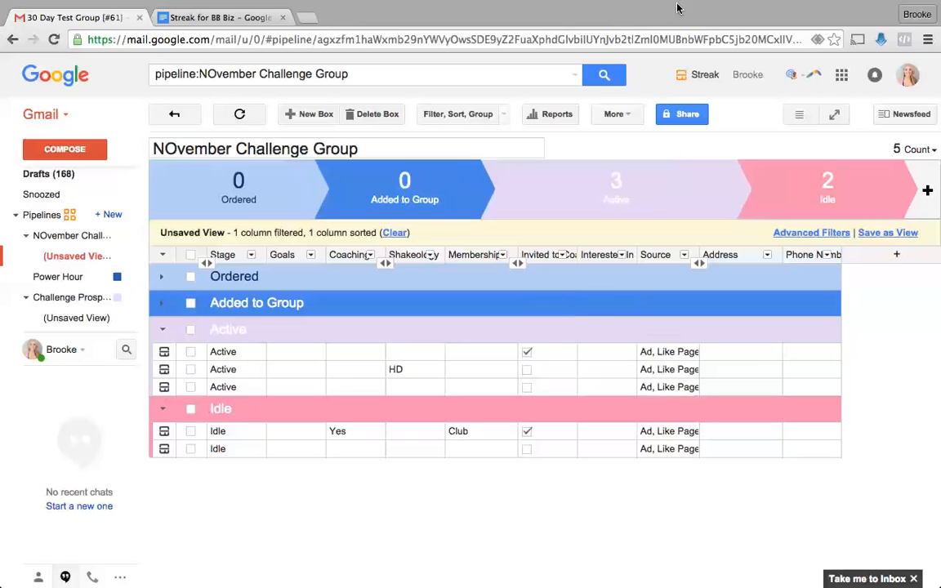
{"action": "mouse_move", "coordinate": [931, 2]}
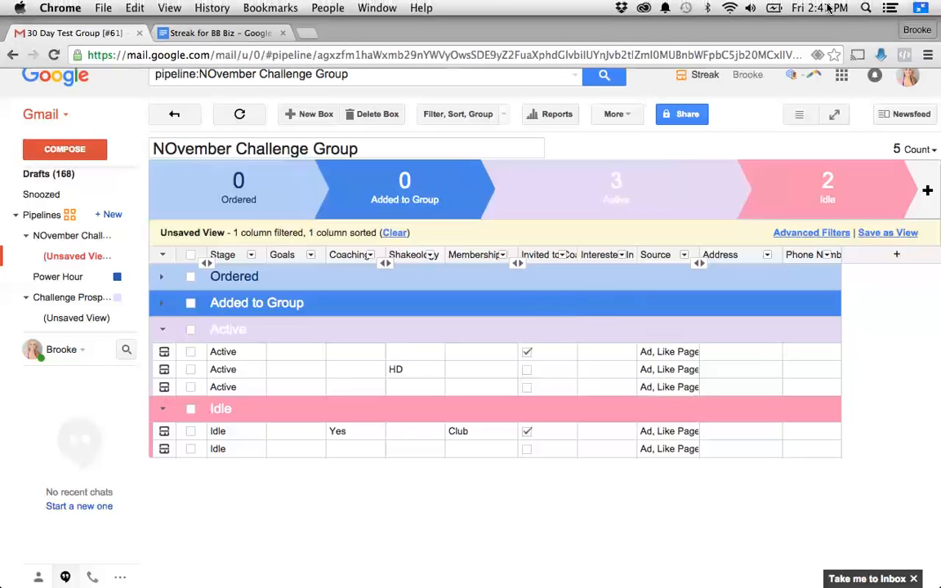
{"action": "left_click", "coordinate": [923, 8]}
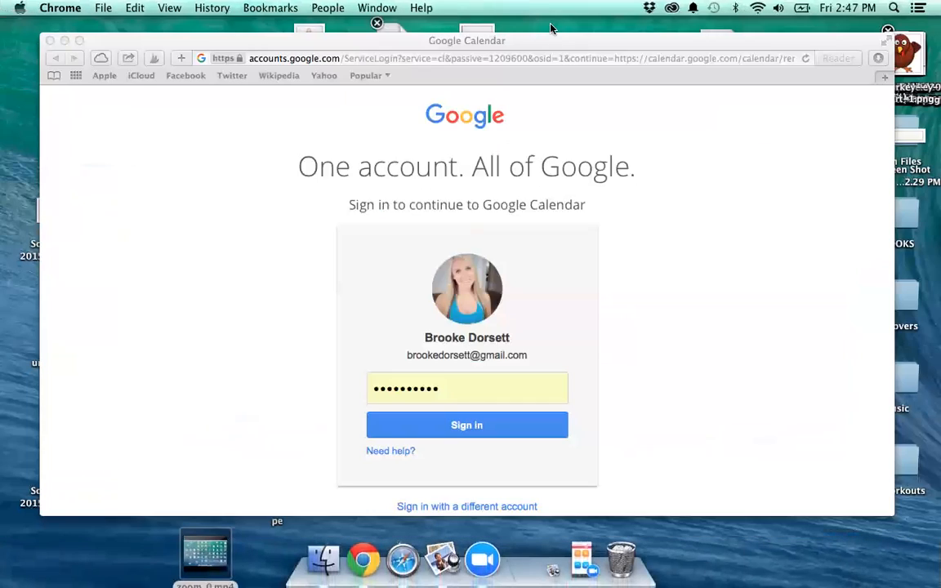